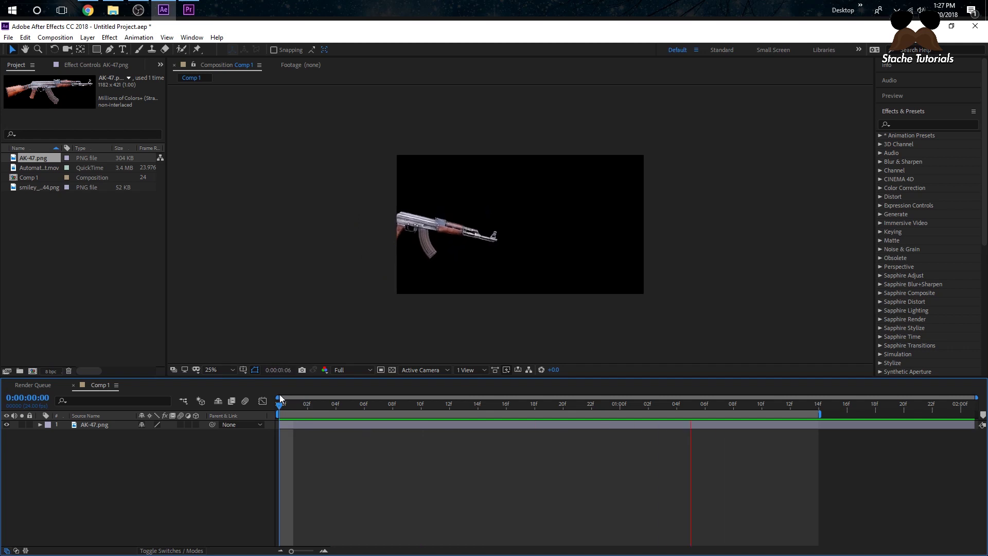
# Step: Add the automatic rifle shot MOV clip above the AK-47.png layer in Comp 1 and preview the composition
pyautogui.press('space')
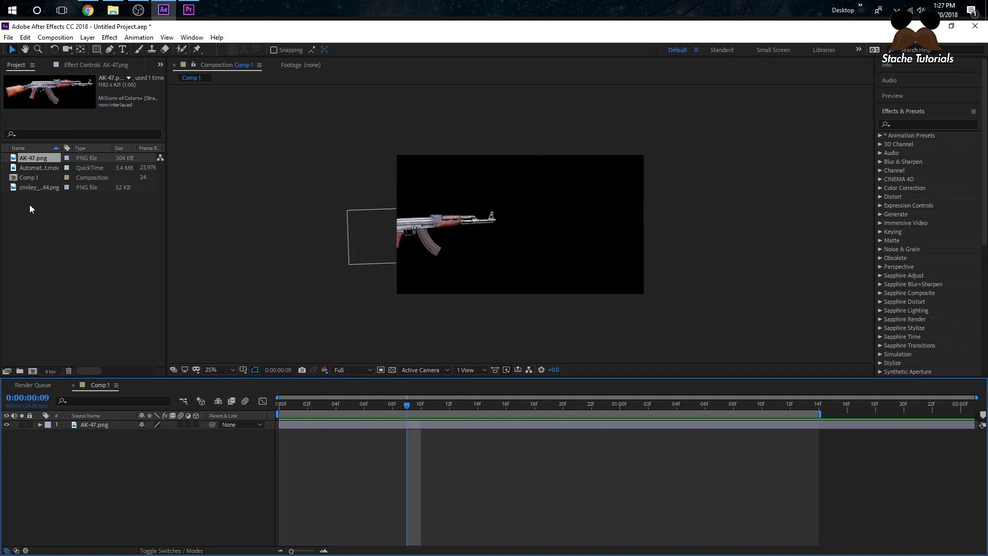
pyautogui.moveTo(39, 167); pyautogui.dragTo(101, 415)
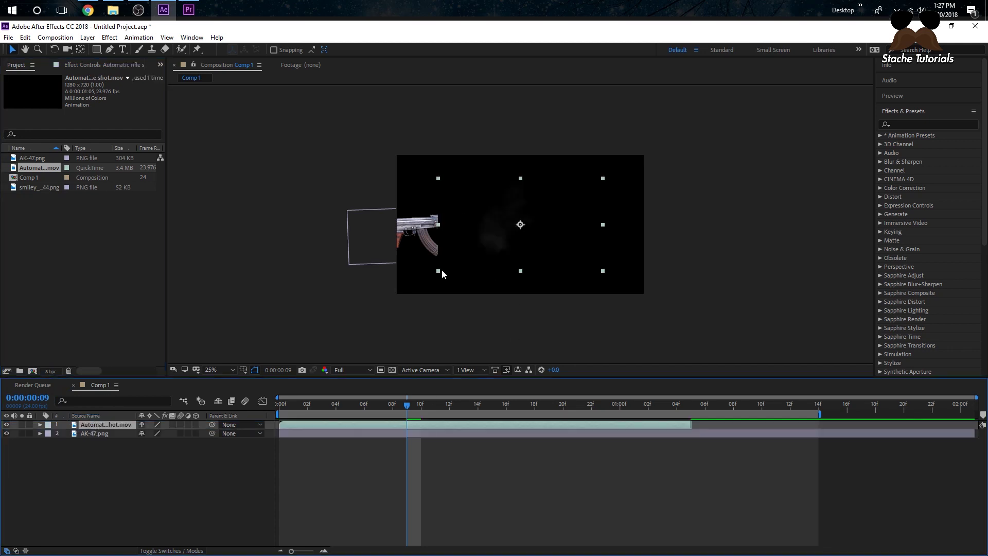
pyautogui.press('space')
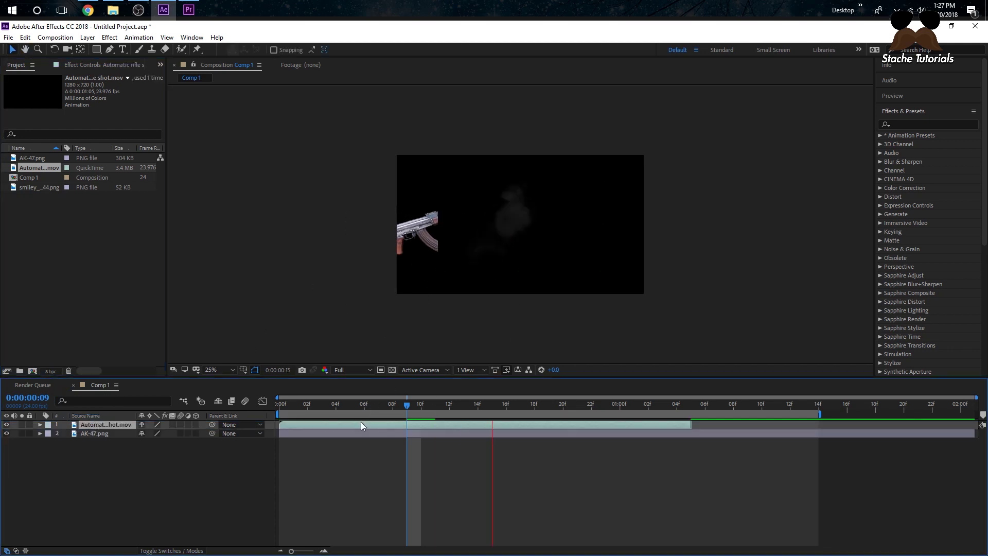
pyautogui.press('space')
pyautogui.press('space')
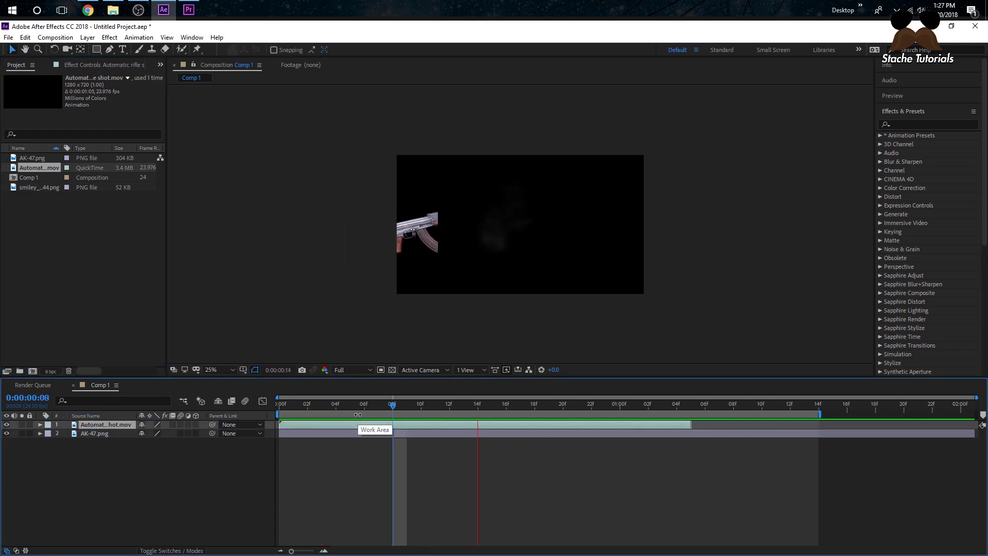
pyautogui.press('space')
# Step: Place the smiley PNG as the uppermost layer in Comp 1, preview it and return to the start
pyautogui.moveTo(41, 187); pyautogui.dragTo(82, 421)
pyautogui.press('space')
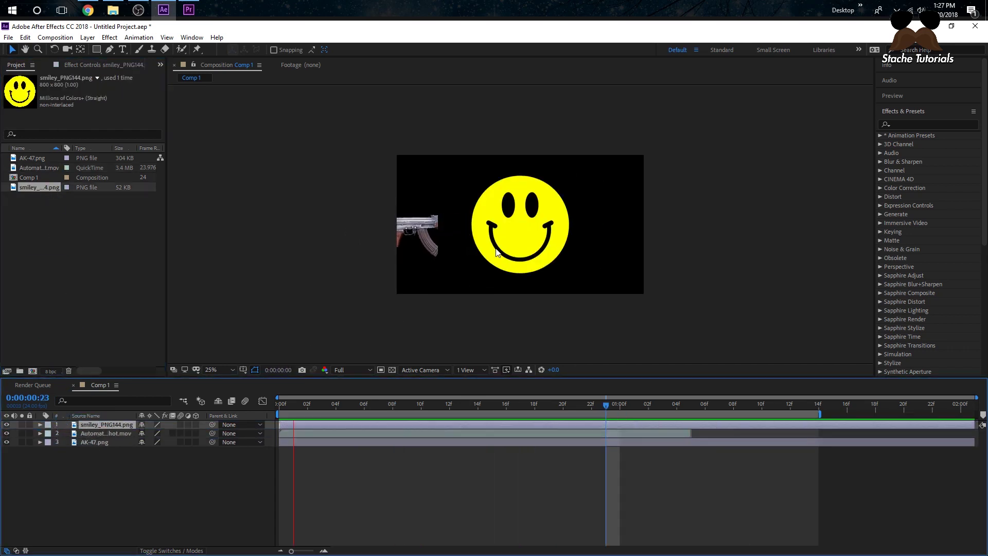
pyautogui.press('space')
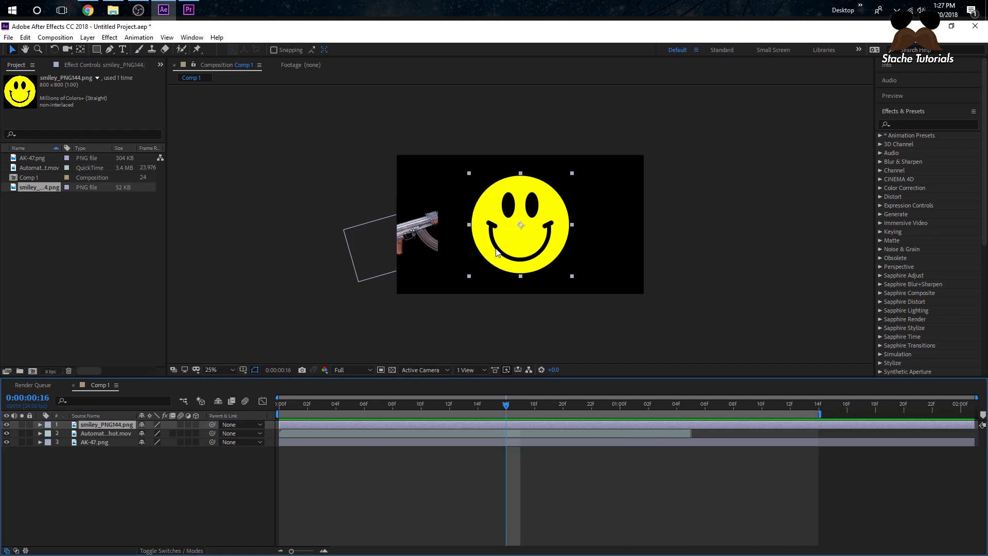
pyautogui.press('Home')
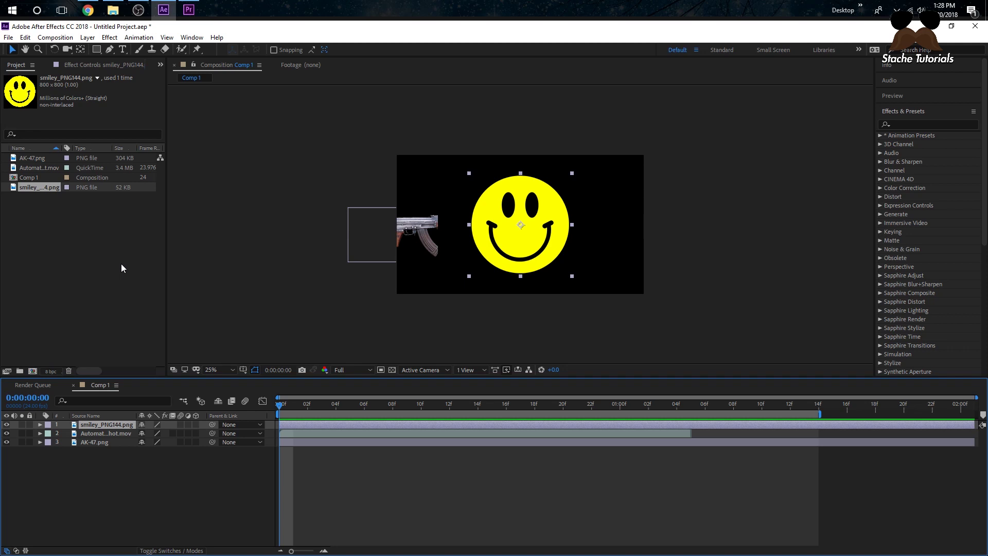
# Step: Add bell_normal.wav as the lowest layer in Comp 1 and preview the audio
pyautogui.click(32, 178)
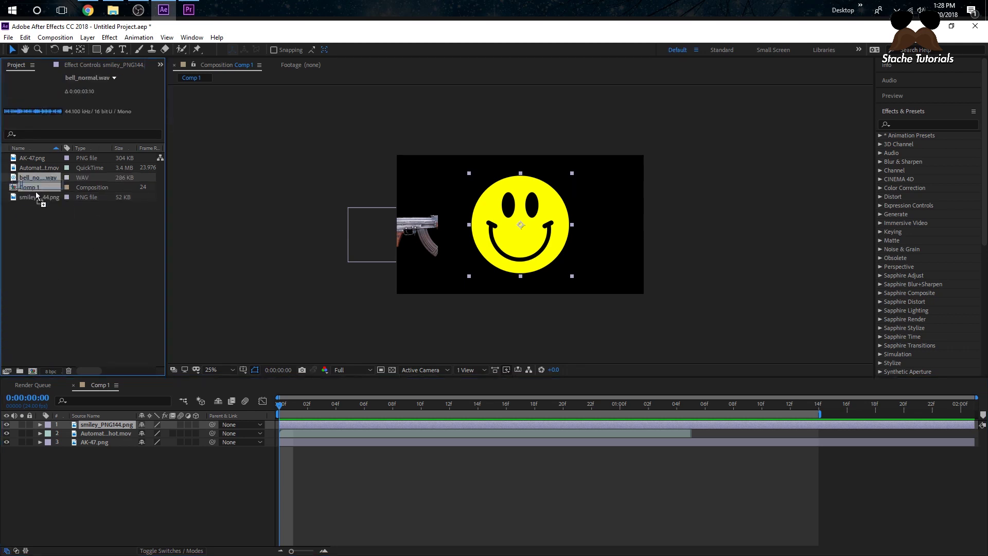
pyautogui.moveTo(35, 191); pyautogui.dragTo(76, 503)
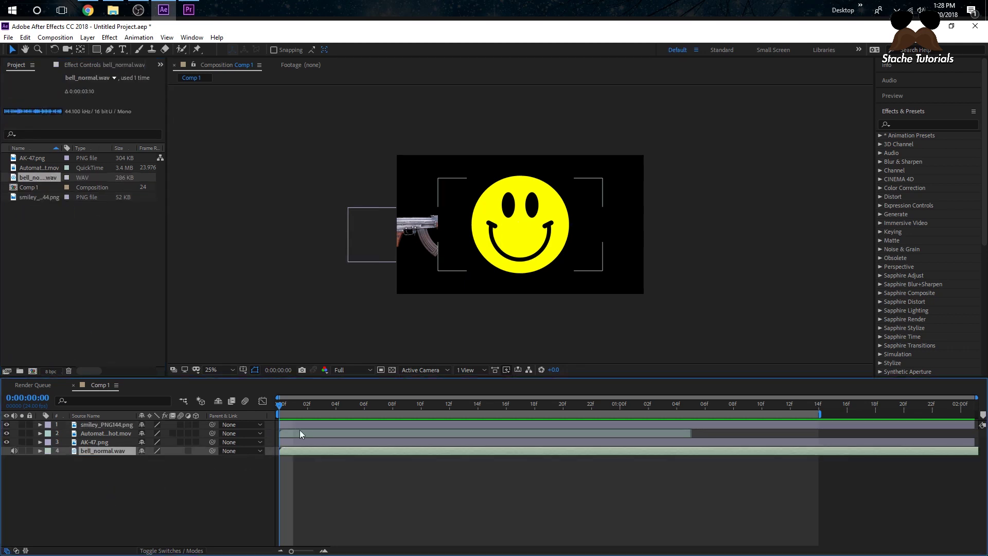
pyautogui.press('space')
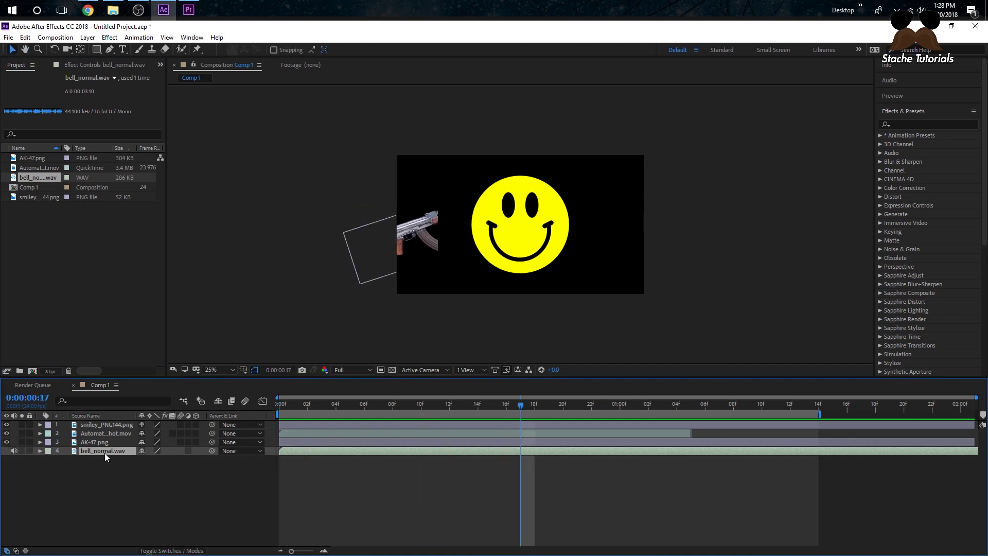
# Step: Reveal the Audio Levels property of the bell_normal.wav layer and collapse the layer again
pyautogui.click(40, 451)
pyautogui.click(48, 460)
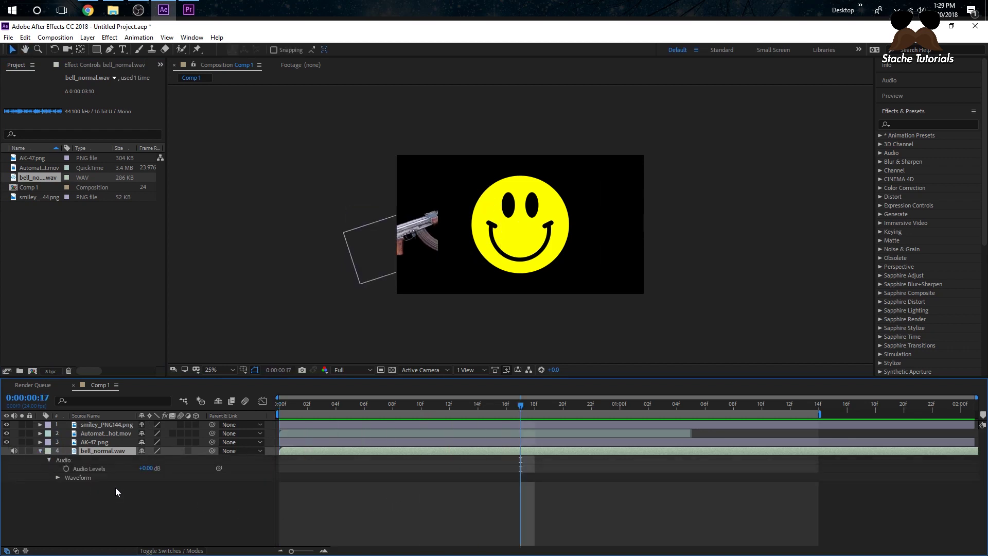
pyautogui.moveTo(150, 472); pyautogui.dragTo(54, 452)
pyautogui.click(40, 451)
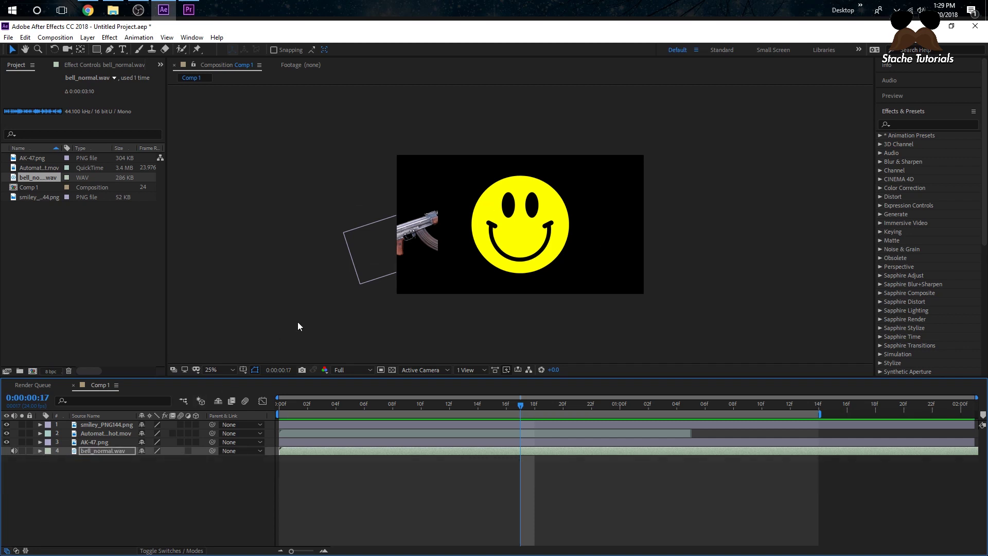
# Step: Move the smiley to the right edge of the frame and shift the rifle shot clip left over the gun
pyautogui.moveTo(517, 245); pyautogui.dragTo(605, 243)
pyautogui.click(520, 231)
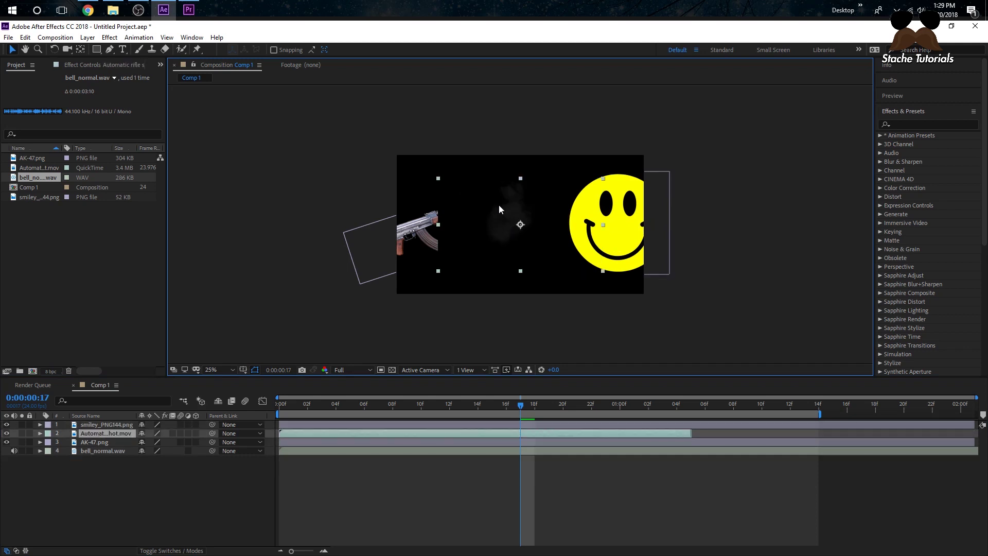
pyautogui.moveTo(453, 236); pyautogui.dragTo(381, 236)
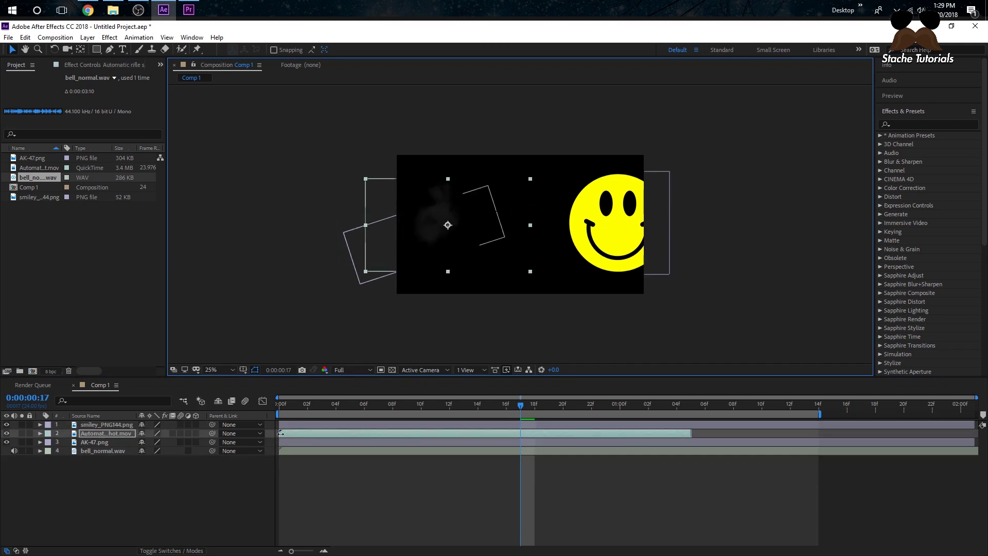
# Step: Hide the smiley and rifle shot layers, keep AK-47.png visible, and mute bell_normal.wav
pyautogui.click(6, 433)
pyautogui.click(6, 442)
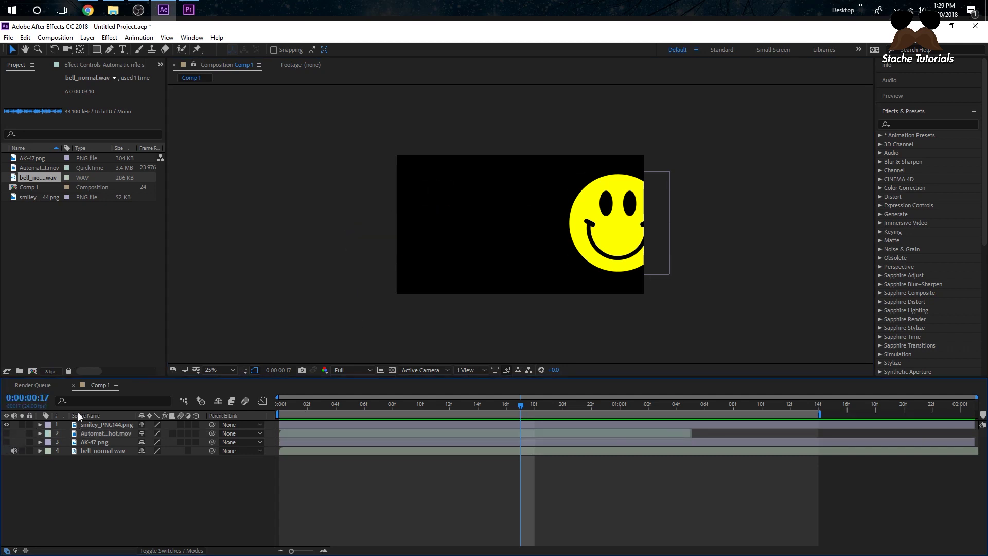
pyautogui.click(6, 425)
pyautogui.click(6, 443)
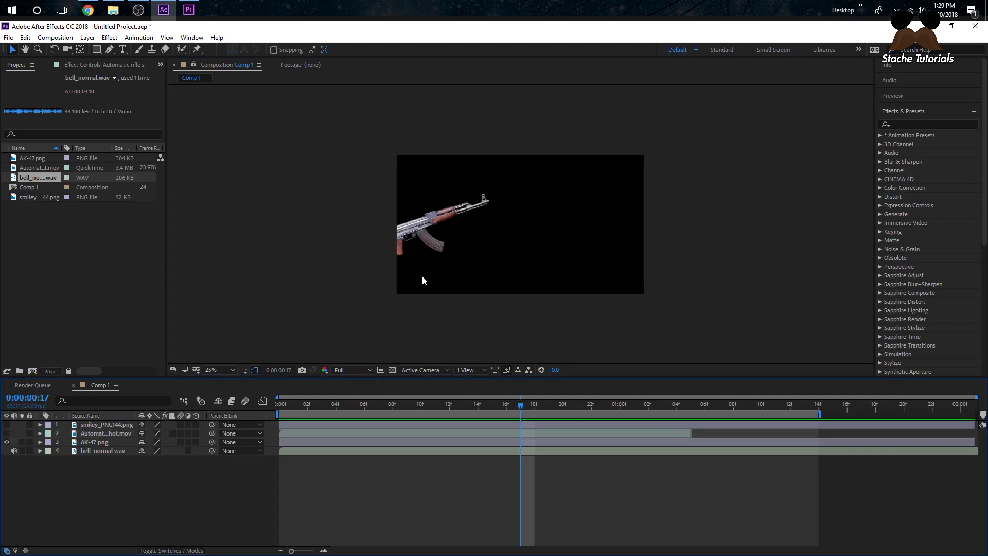
pyautogui.click(14, 451)
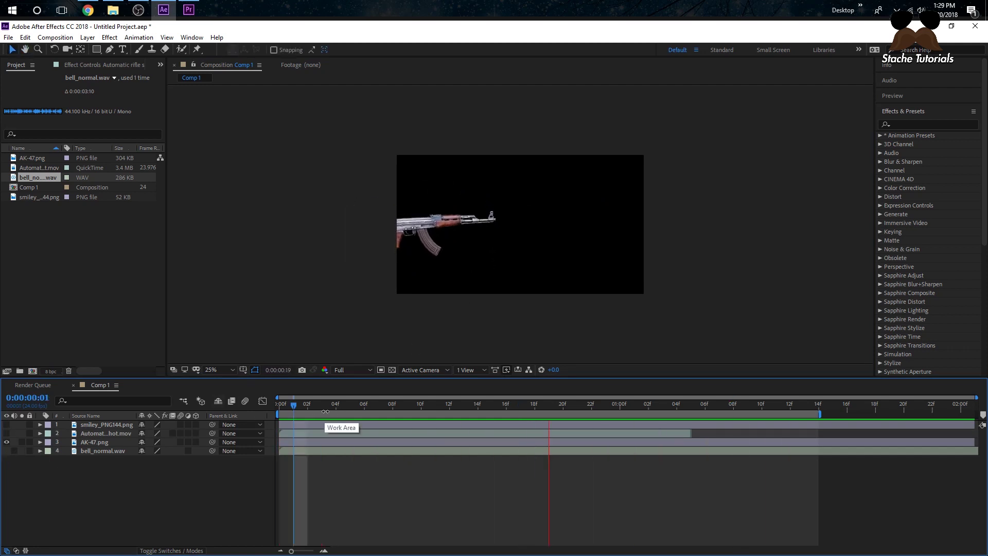
pyautogui.click(307, 407)
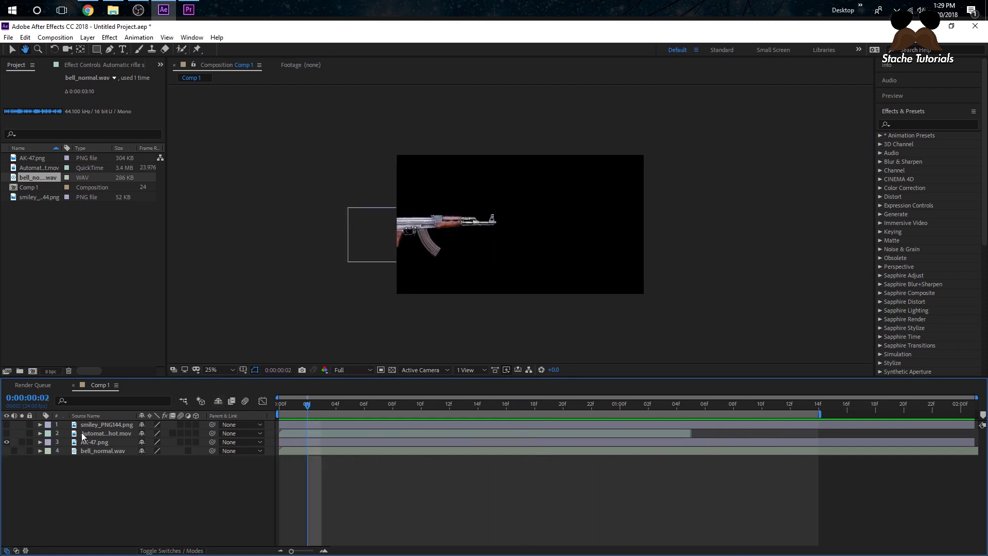
# Step: Show the rifle shot layer, move it right so the flash lines up with the gun's muzzle, and preview it
pyautogui.click(7, 425)
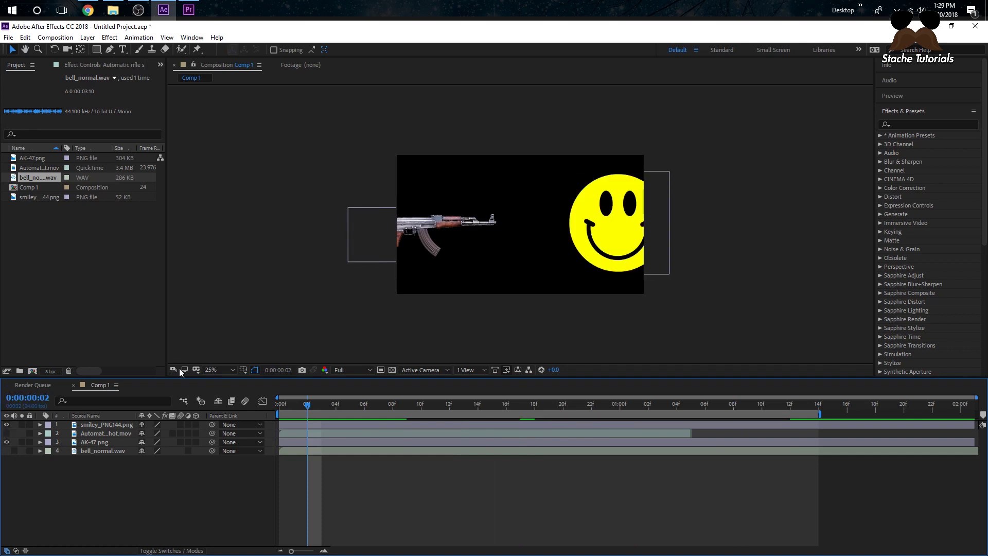
pyautogui.click(7, 425)
pyautogui.click(7, 433)
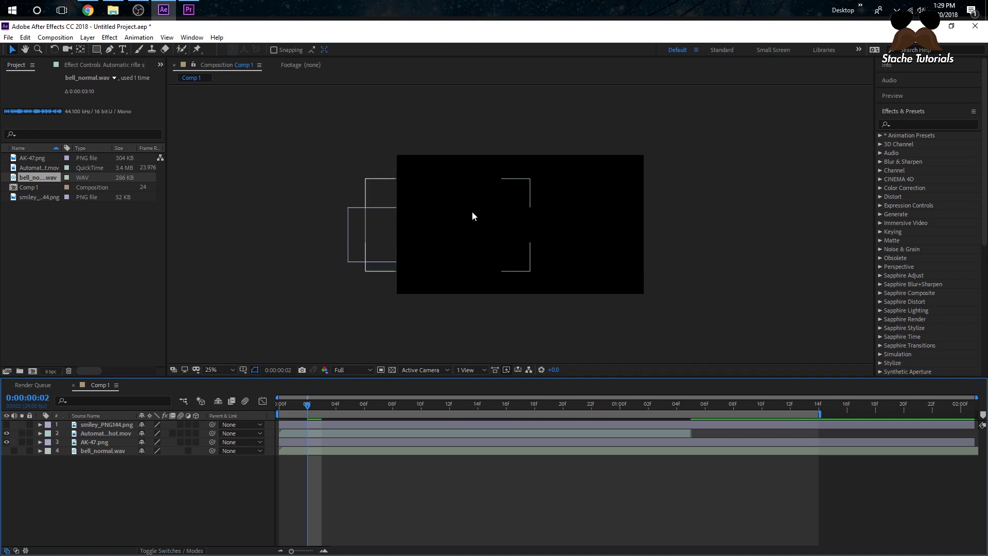
pyautogui.moveTo(473, 216); pyautogui.dragTo(564, 236)
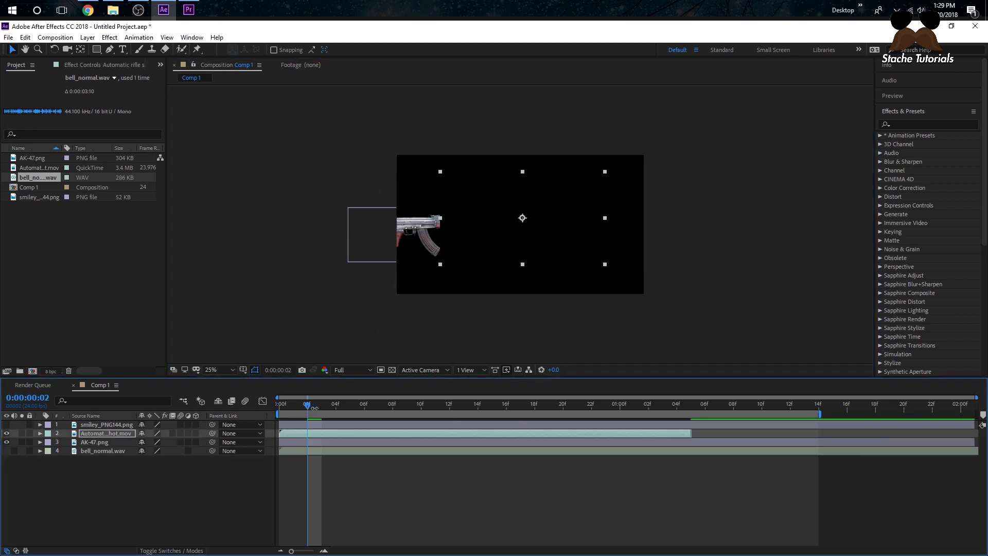
pyautogui.moveTo(308, 406)
pyautogui.mouseDown()
pyautogui.moveTo(388, 407)
pyautogui.moveTo(337, 407)
pyautogui.moveTo(397, 392)
pyautogui.moveTo(320, 403)
pyautogui.mouseUp()
pyautogui.press('space')
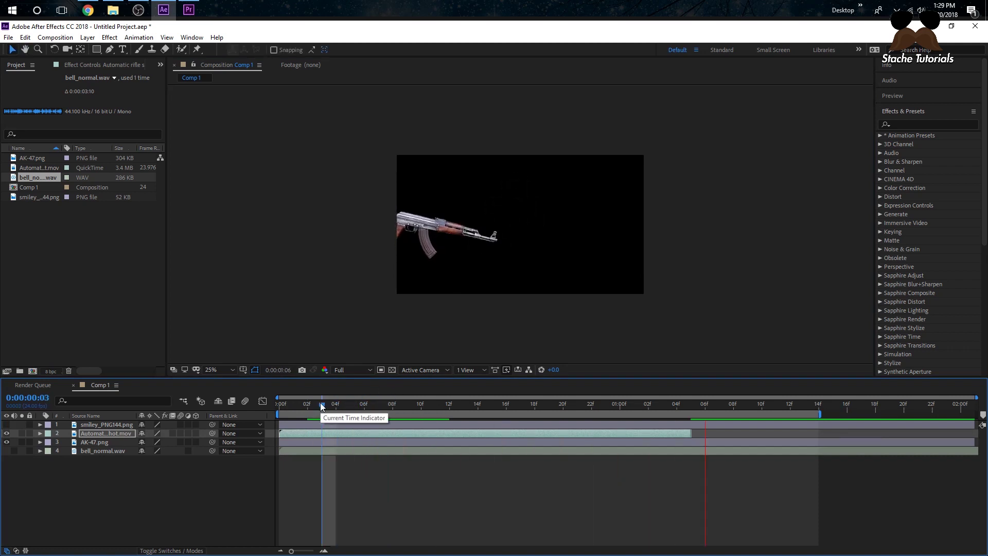
pyautogui.press('space')
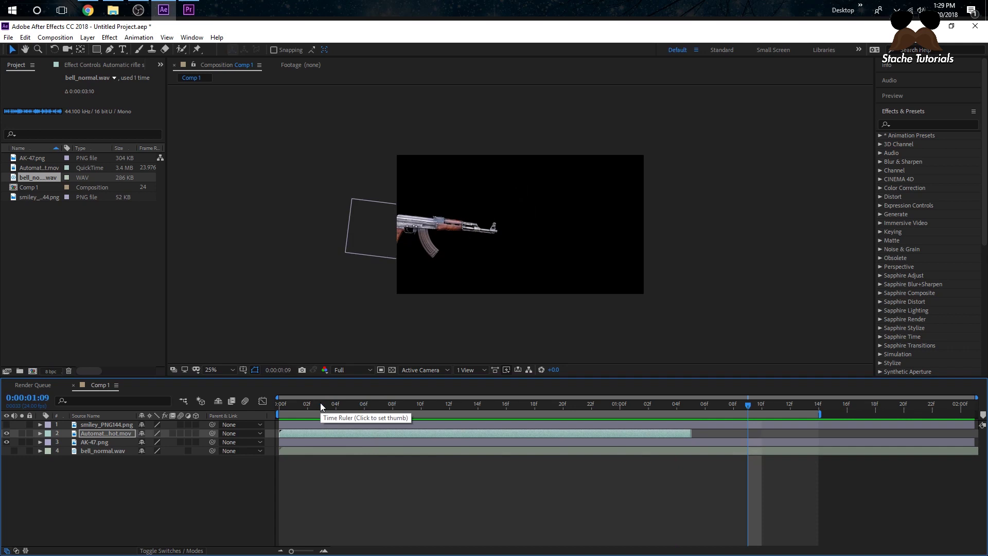
# Step: Trim the rifle shot clip to a single shot by splitting it at frames 4 and 9 and deleting the outer pieces
pyautogui.moveTo(319, 402); pyautogui.dragTo(413, 400)
pyautogui.hotkey('ctrl', 'shift', 'd')
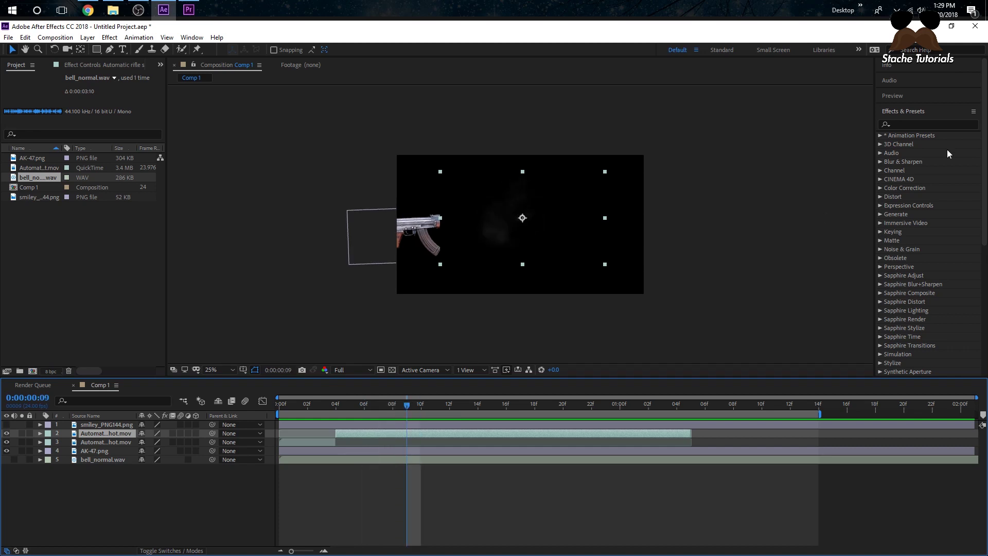
pyautogui.click(893, 96)
pyautogui.click(938, 111)
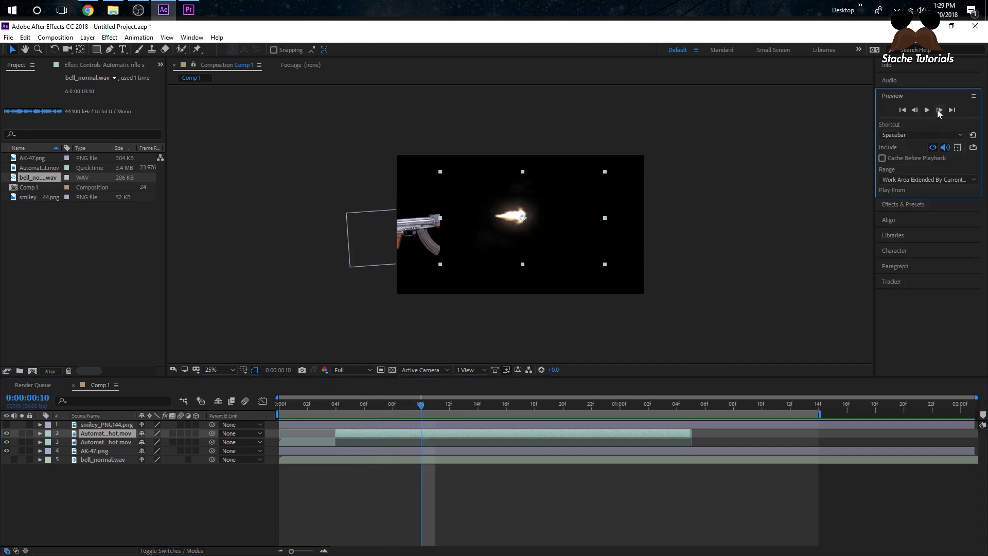
pyautogui.click(915, 110)
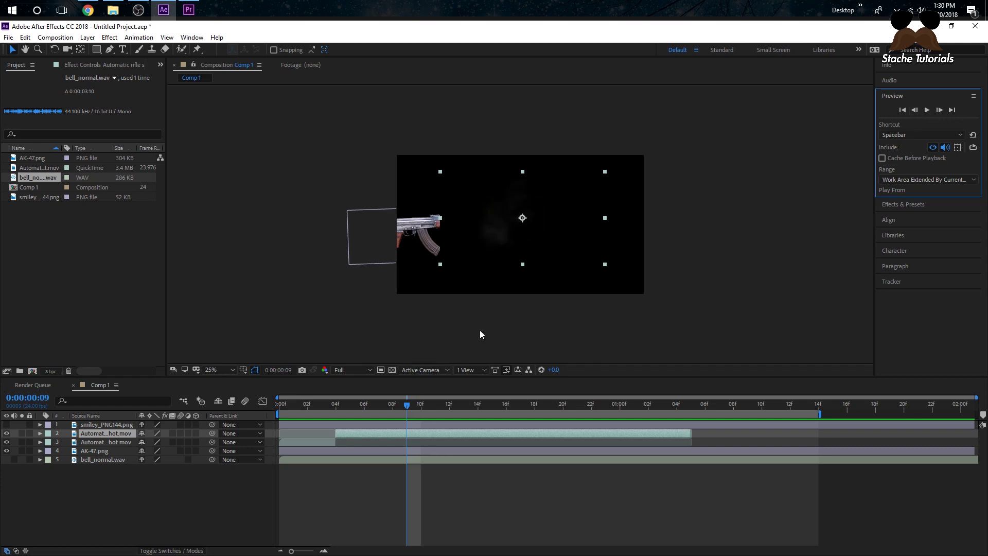
pyautogui.hotkey('ctrl', 'shift', 'd')
pyautogui.press('Delete')
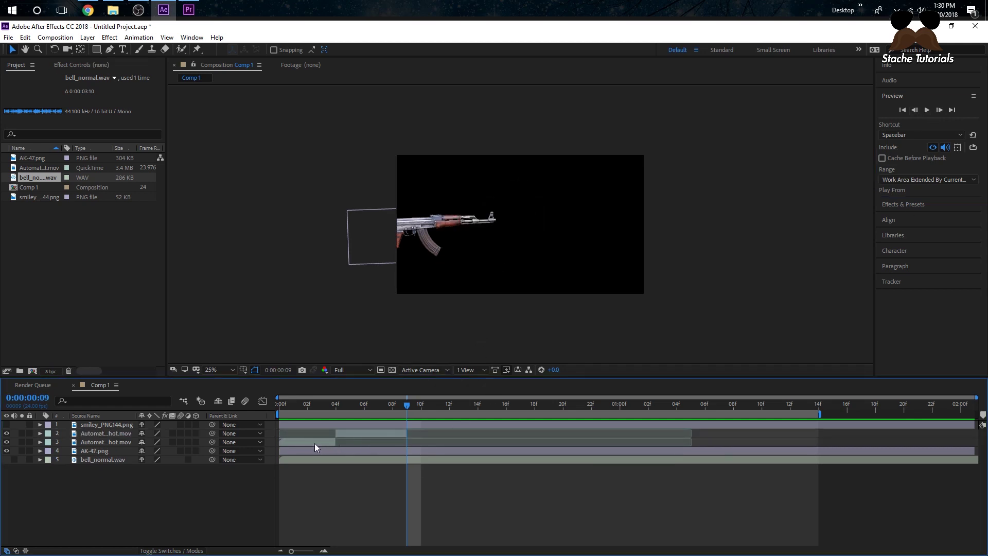
pyautogui.click(314, 443)
pyautogui.press('Delete')
# Step: Preview the trimmed shot, and extend both ends of the rifle shot clip back to its full length
pyautogui.click(339, 405)
pyautogui.press('space')
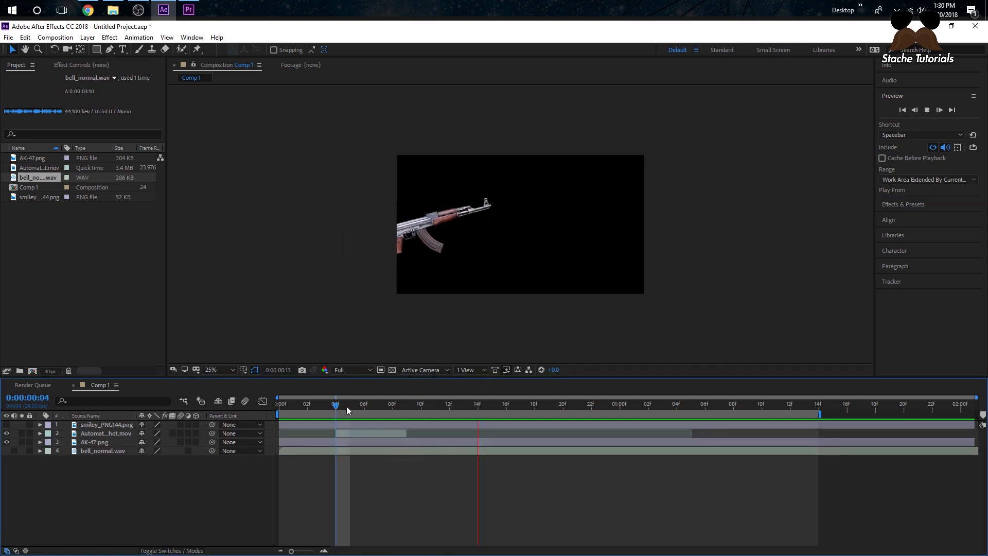
pyautogui.press('space')
pyautogui.click(405, 433)
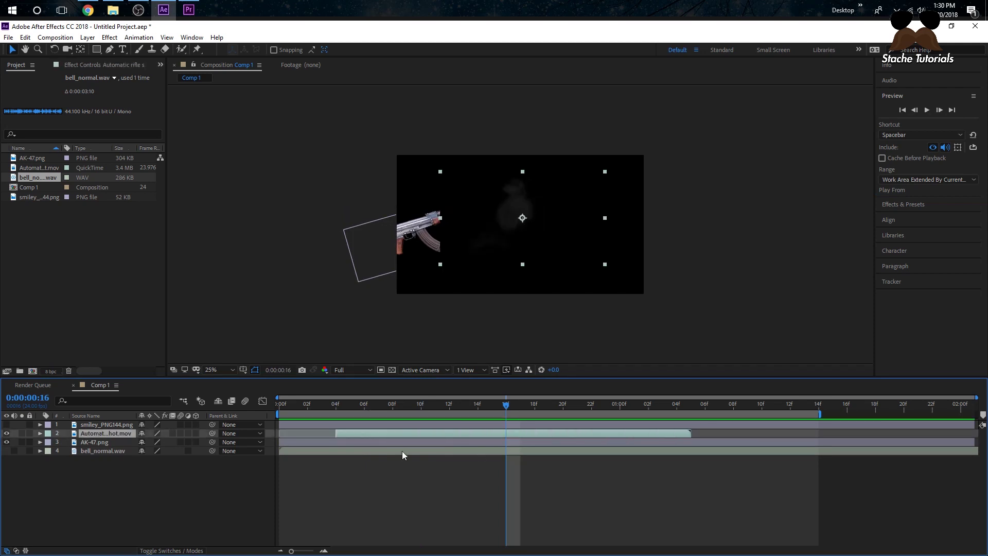
pyautogui.moveTo(336, 431); pyautogui.dragTo(280, 432)
# Step: Set the rifle shot layer's blending mode to Add while viewing the flash at frame 5, and preview the composition
pyautogui.click(93, 434)
pyautogui.moveTo(422, 403); pyautogui.dragTo(351, 404)
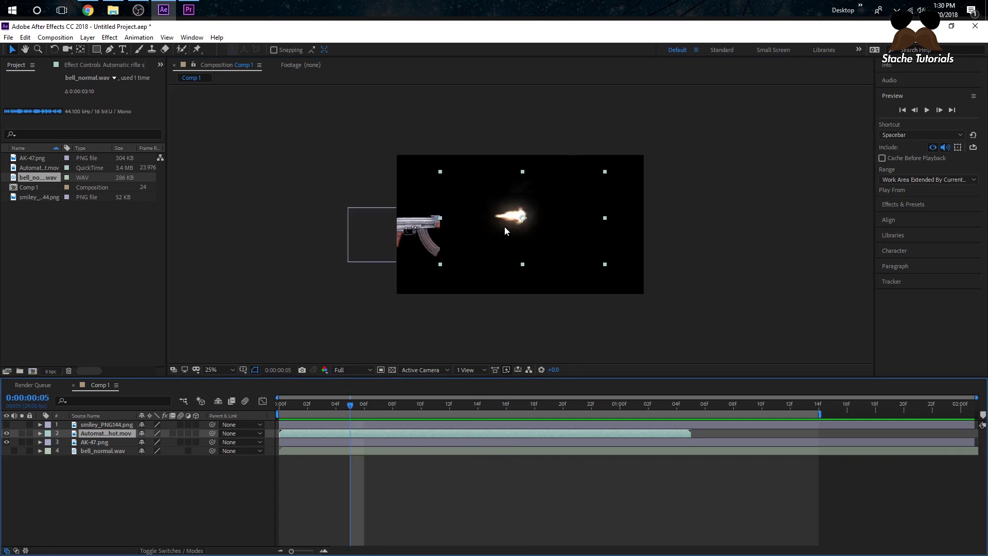
pyautogui.rightClick(94, 434)
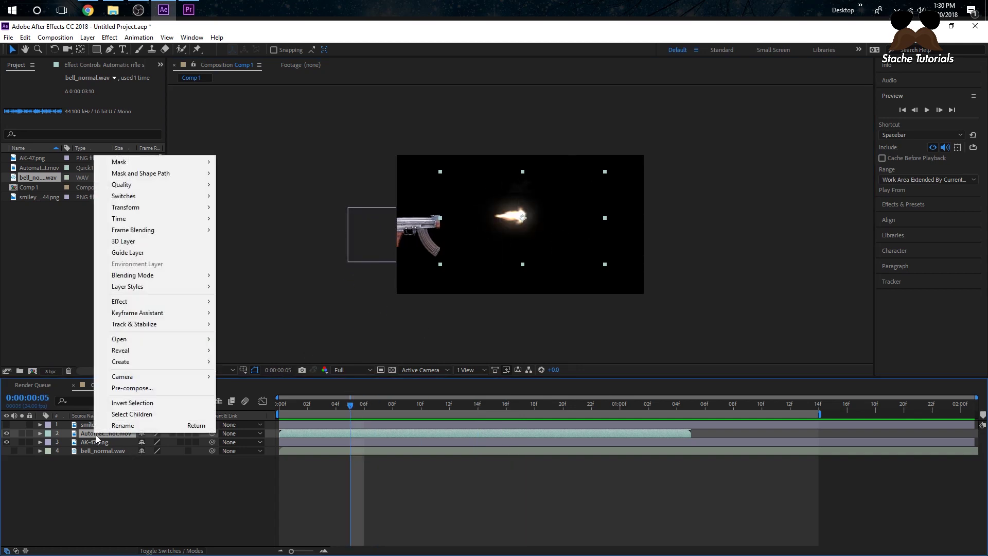
pyautogui.moveTo(128, 281)
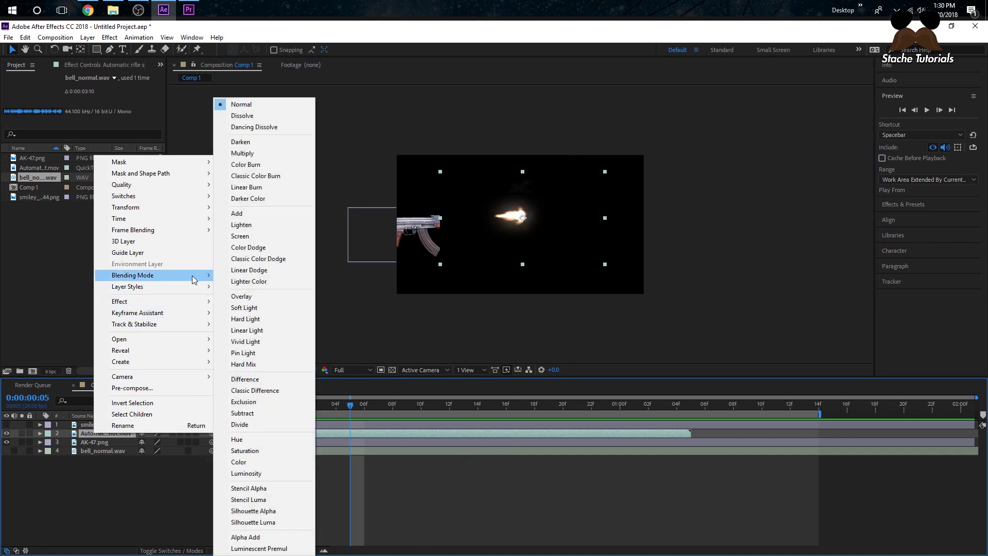
pyautogui.click(262, 214)
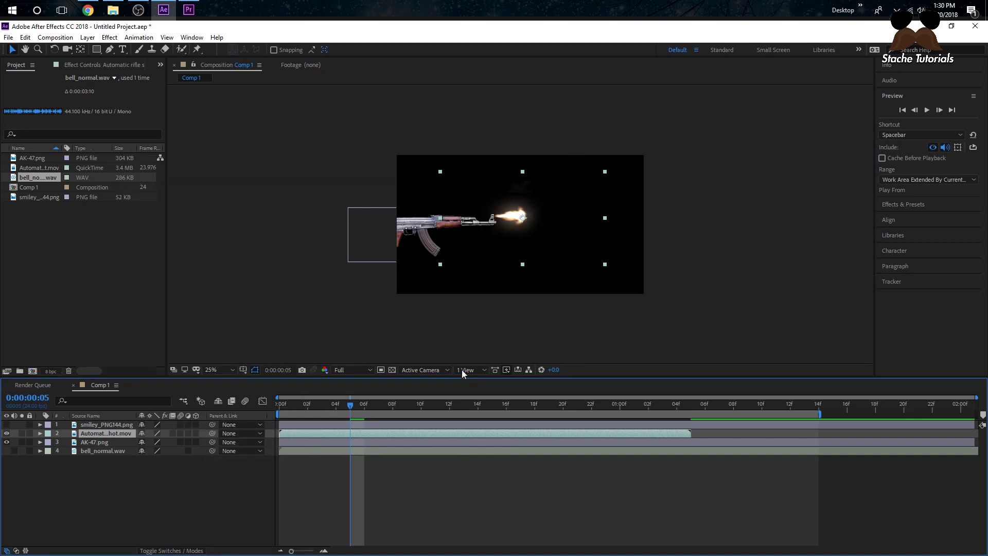
pyautogui.press('space')
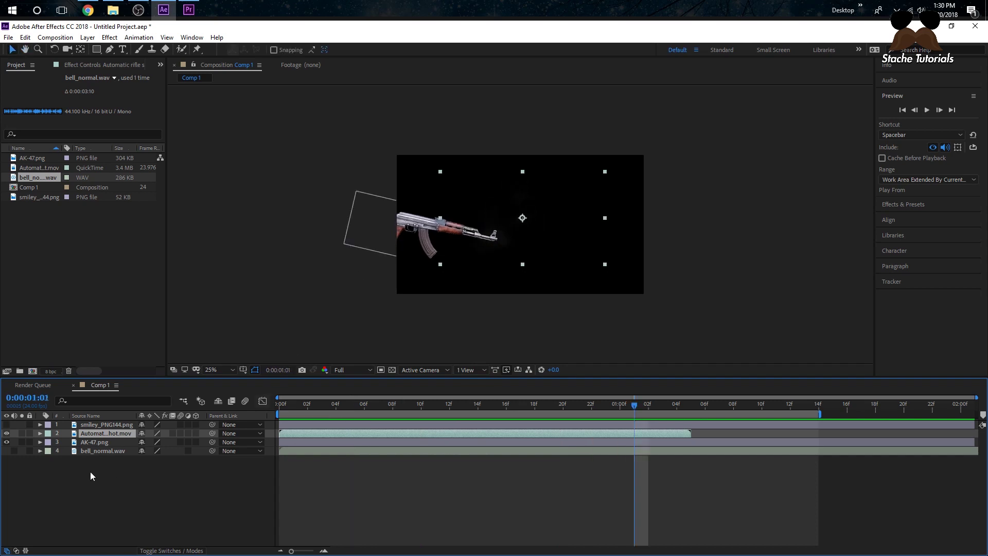
# Step: Add a purple solid layer the size of the composition and place it beneath all other layers as a background
pyautogui.rightClick(91, 475)
pyautogui.moveTo(155, 364)
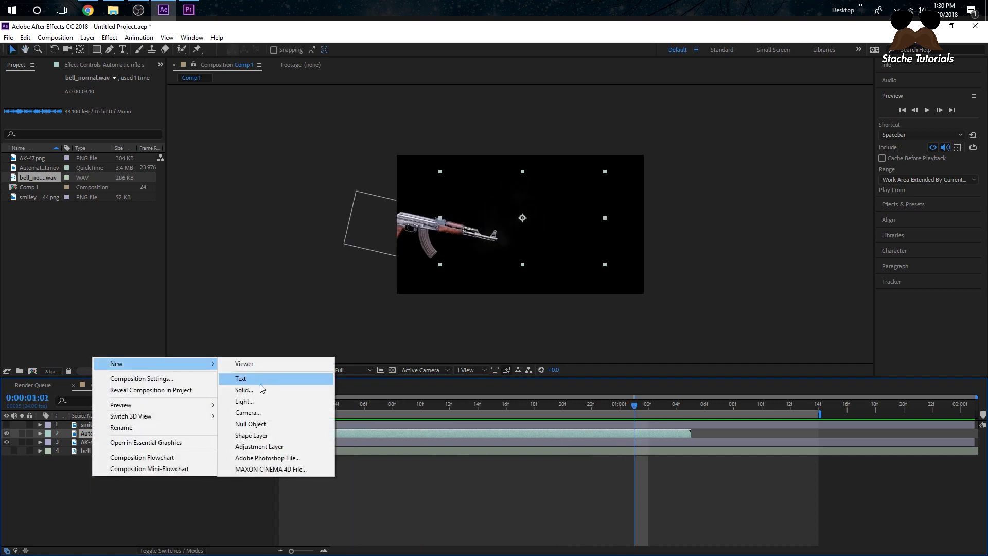
pyautogui.click(244, 389)
pyautogui.click(528, 384)
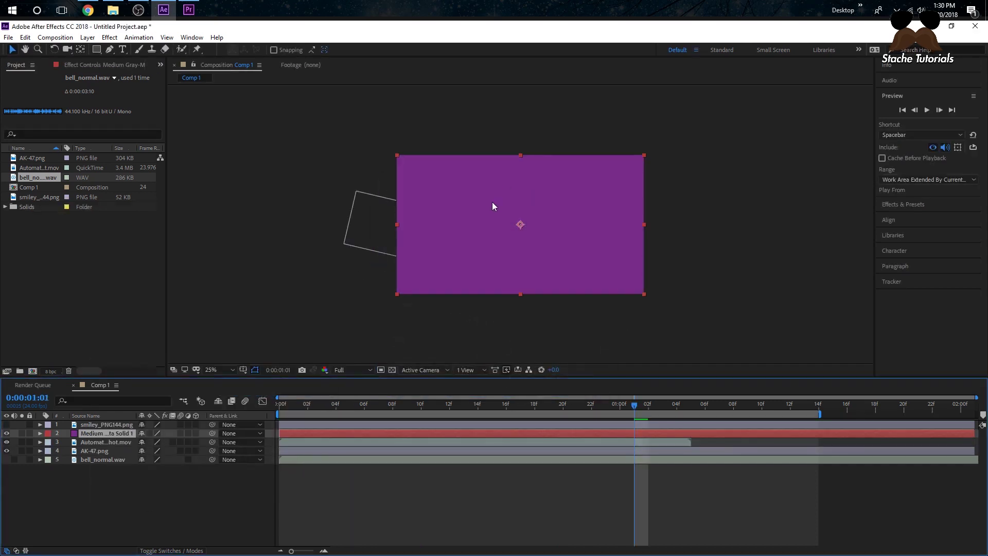
pyautogui.moveTo(103, 435); pyautogui.dragTo(99, 487)
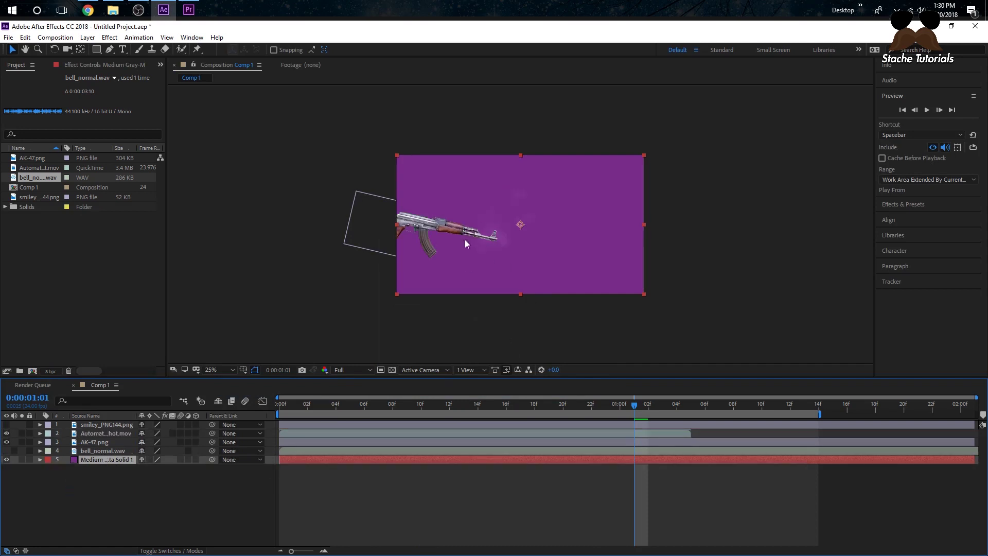
# Step: Preview the Add-blended flash over the purple background, compare with the solid hidden and shown, and preview again
pyautogui.click(316, 406)
pyautogui.press('space')
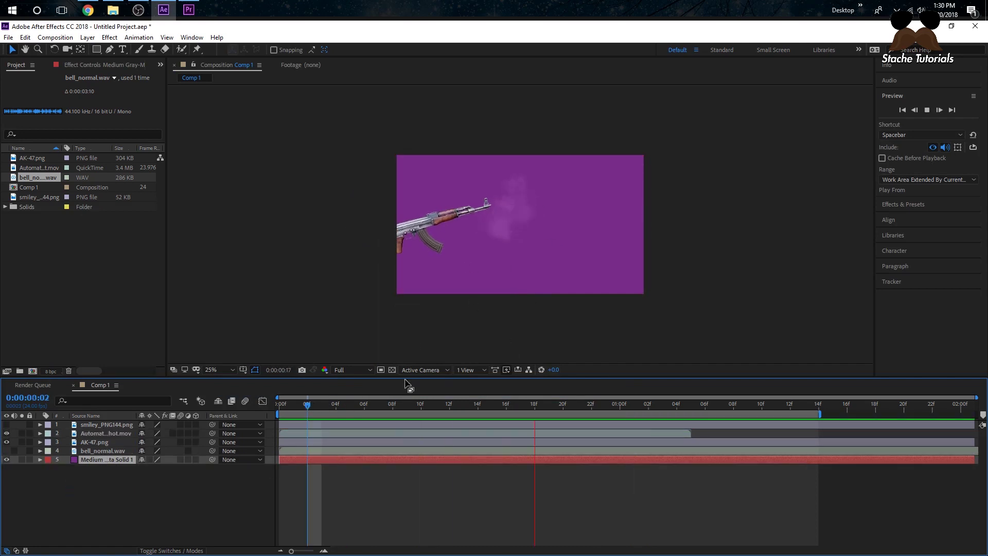
pyautogui.press('space')
pyautogui.click(6, 460)
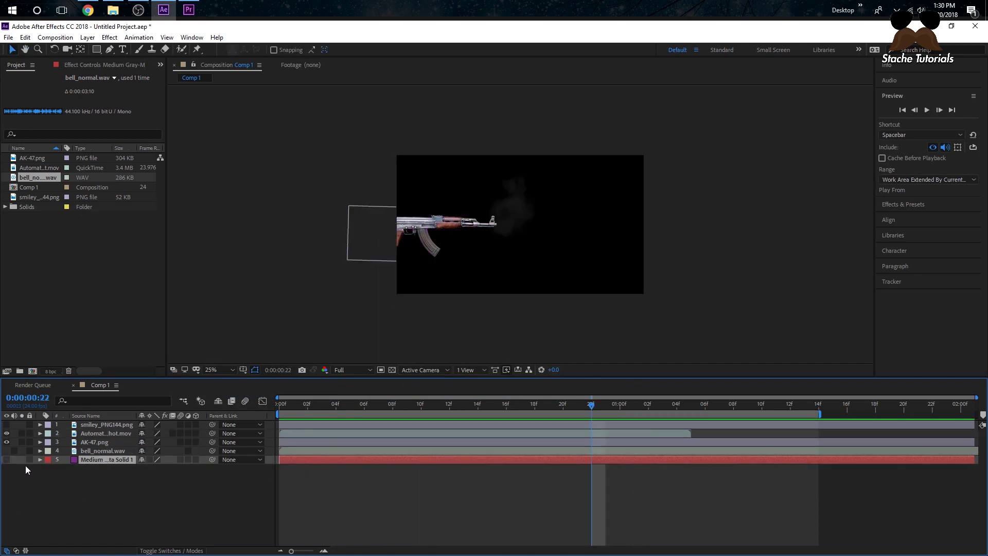
pyautogui.click(7, 459)
pyautogui.press('Home')
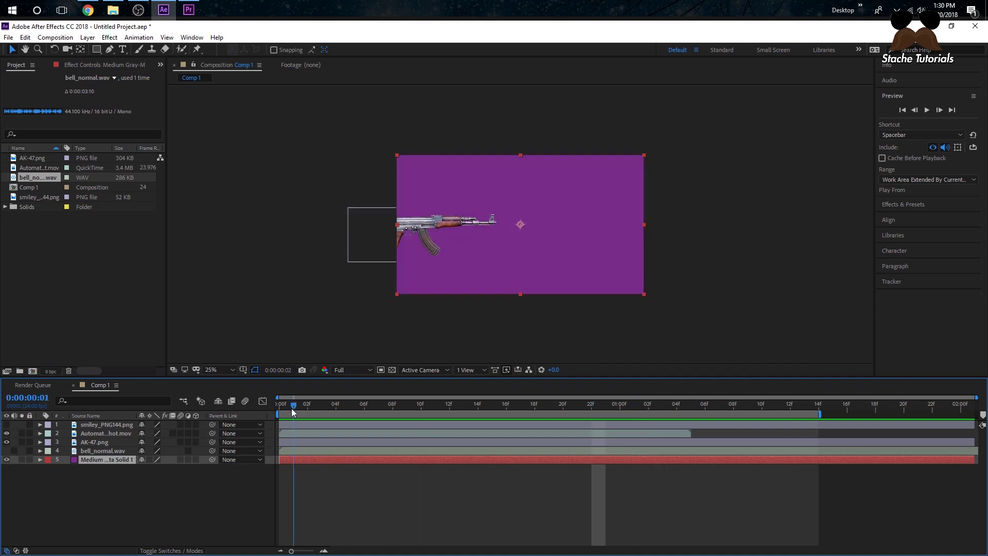
pyautogui.press('space')
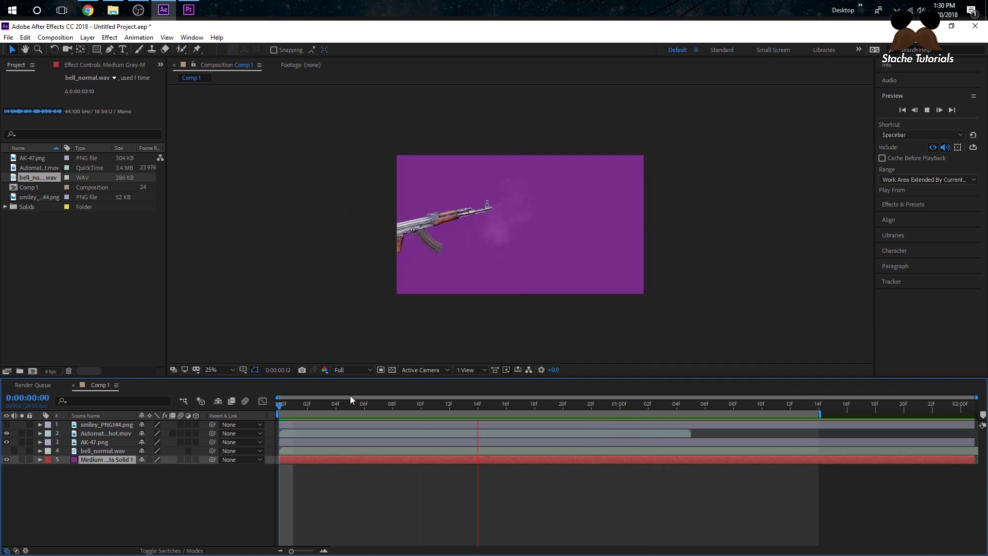
pyautogui.press('space')
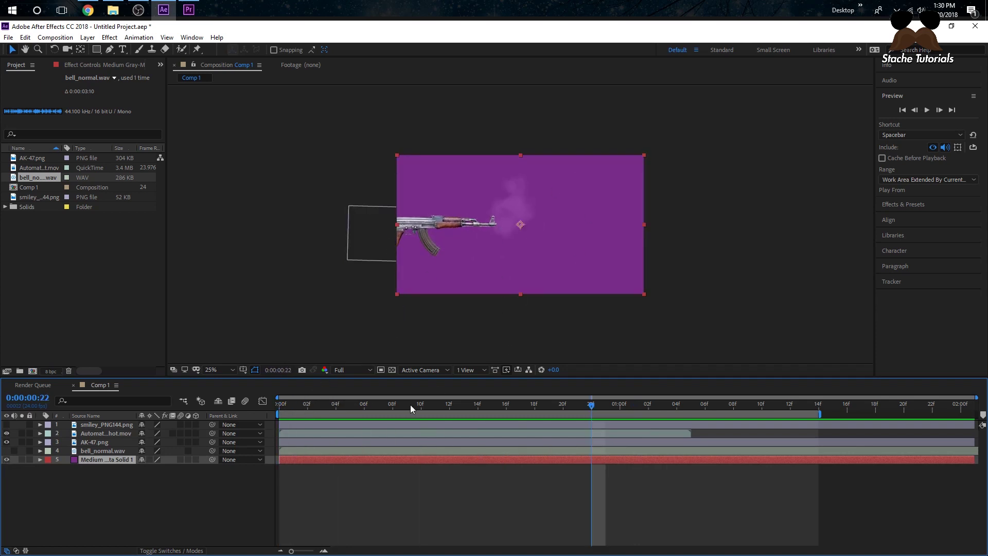
# Step: Flip the rifle shot layer horizontally while viewing the muzzle flash at frame 5
pyautogui.moveTo(410, 404); pyautogui.dragTo(346, 388)
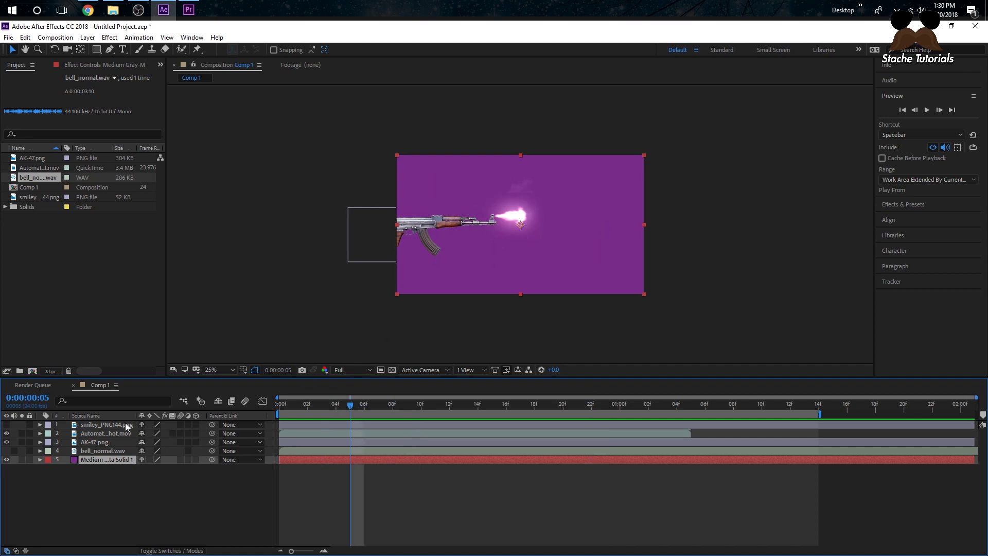
pyautogui.click(94, 434)
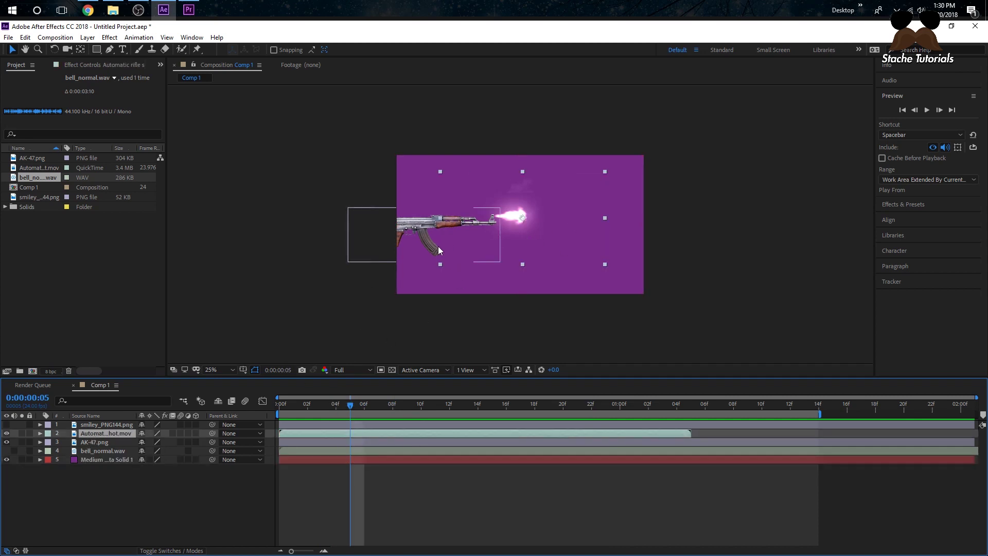
pyautogui.rightClick(120, 435)
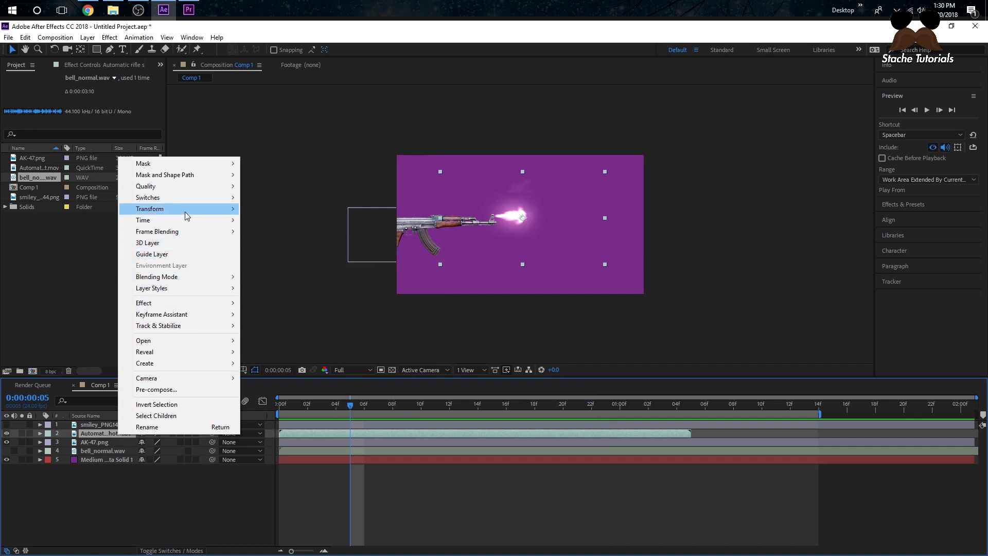
pyautogui.moveTo(200, 207)
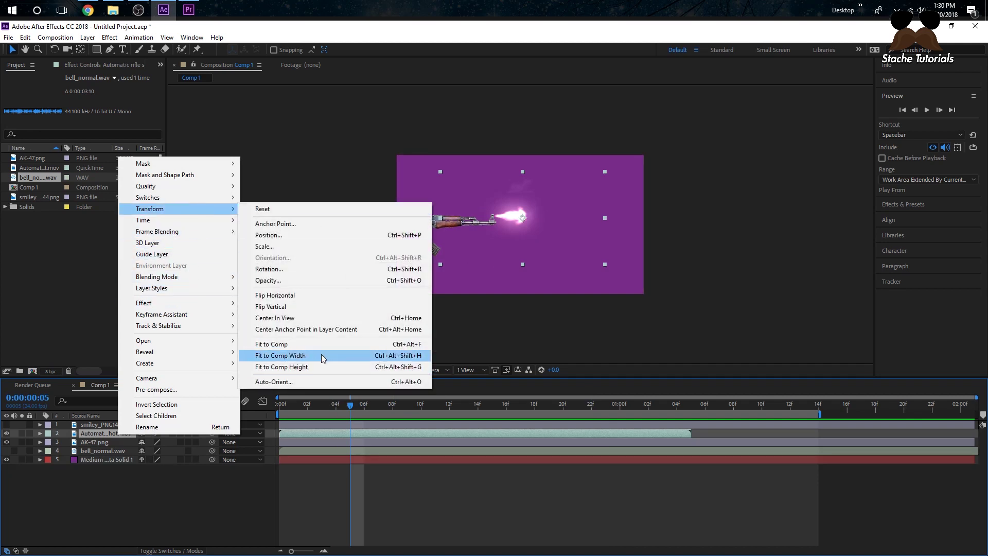
pyautogui.click(313, 296)
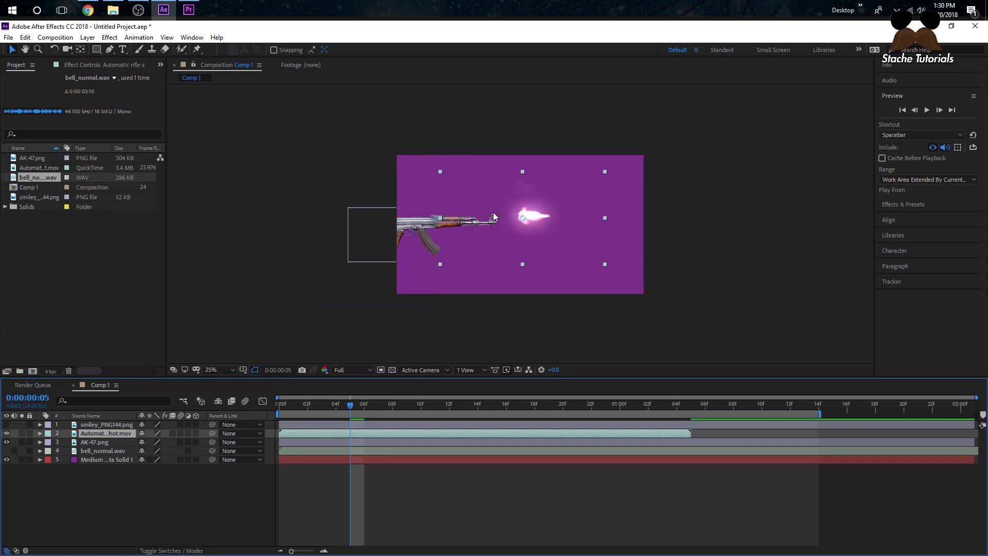
# Step: Move the flipped flash onto the gun's muzzle, scale the rifle shot layer down, and check the alignment across the first frames
pyautogui.moveTo(539, 215); pyautogui.dragTo(517, 223)
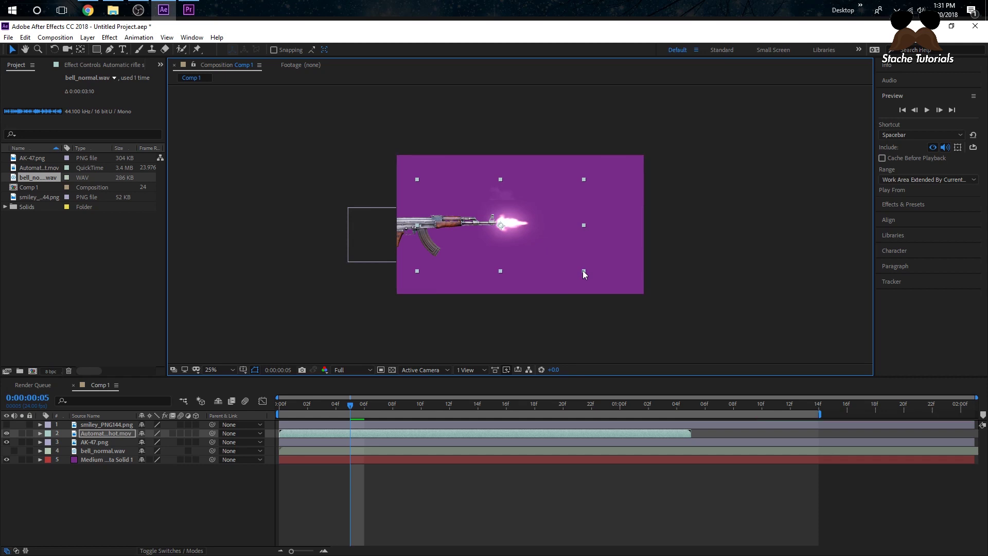
pyautogui.moveTo(583, 271); pyautogui.dragTo(560, 260)
pyautogui.moveTo(507, 226); pyautogui.dragTo(506, 223)
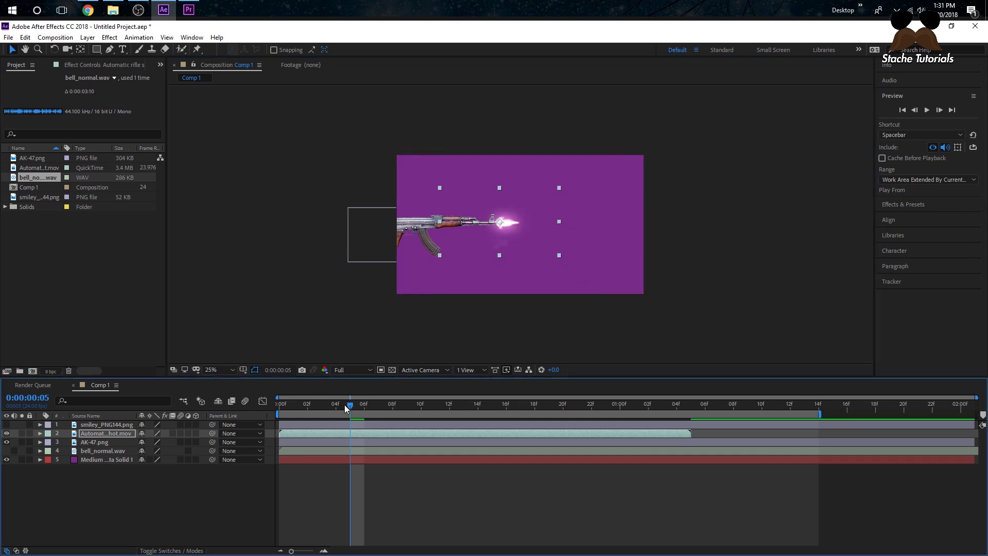
pyautogui.moveTo(345, 404); pyautogui.dragTo(302, 402)
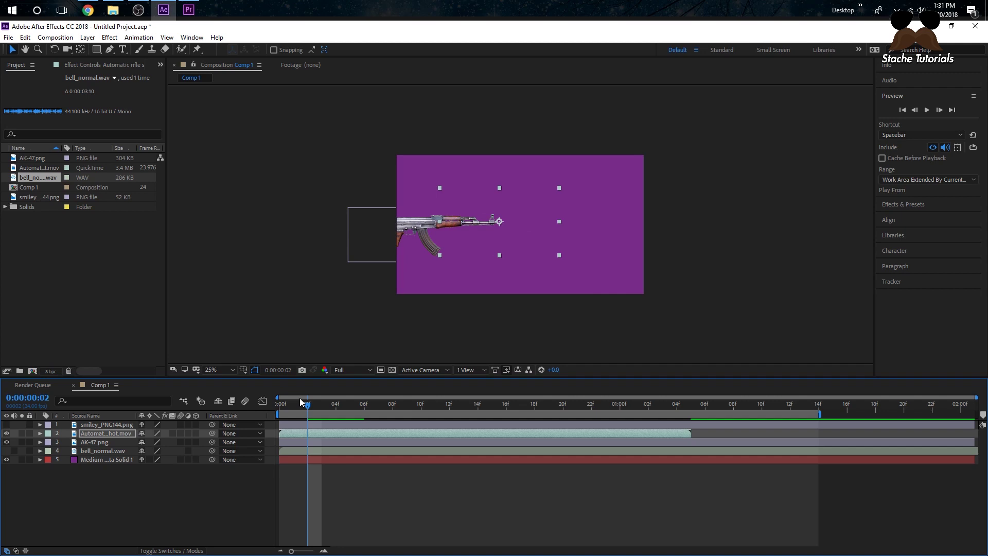
pyautogui.moveTo(300, 402); pyautogui.dragTo(409, 403)
pyautogui.moveTo(419, 406); pyautogui.dragTo(292, 424)
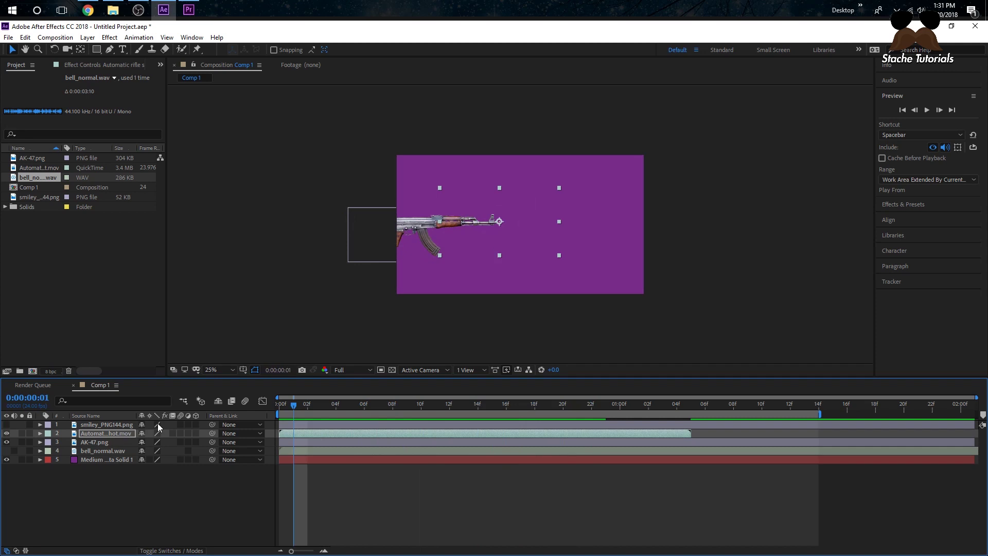
# Step: Keyframe the rifle shot layer's position at frame 0, and move it up to the raised muzzle at frame 11
pyautogui.press('p')
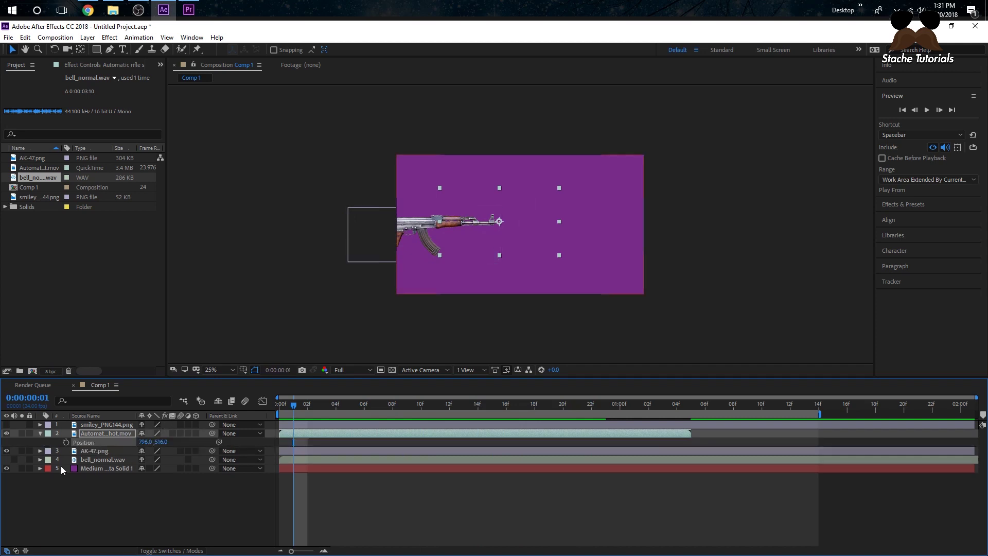
pyautogui.moveTo(292, 408); pyautogui.dragTo(272, 411)
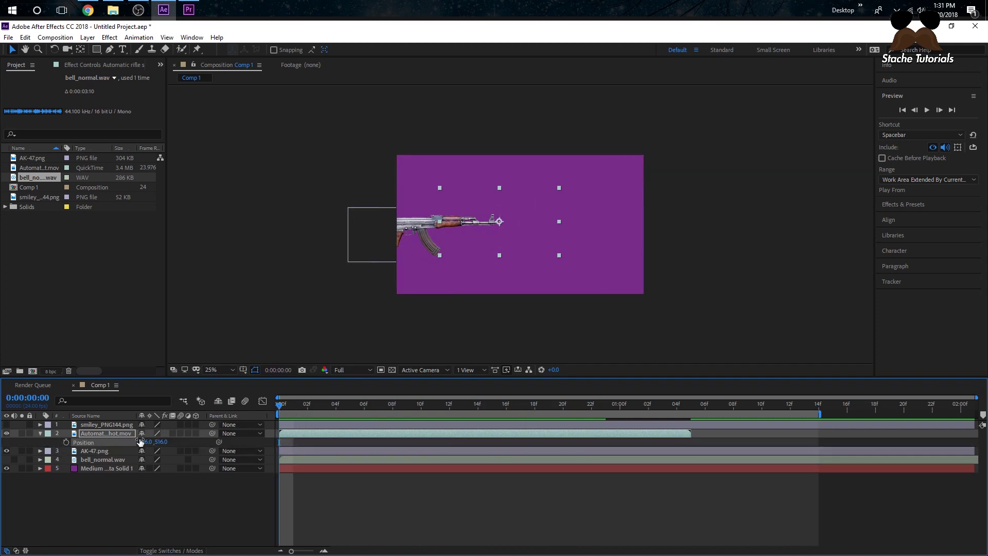
pyautogui.click(66, 443)
pyautogui.moveTo(278, 410); pyautogui.dragTo(443, 406)
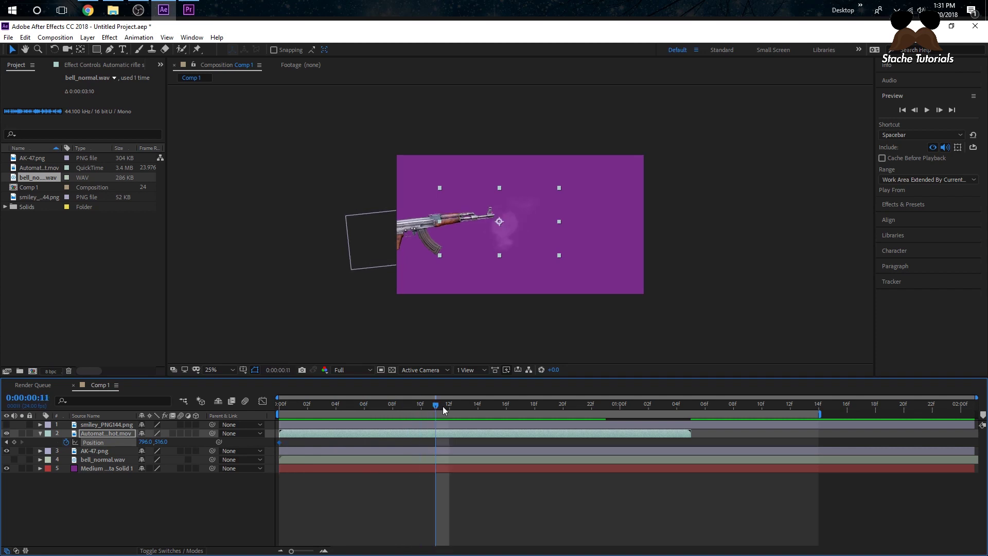
pyautogui.moveTo(515, 223); pyautogui.dragTo(516, 214)
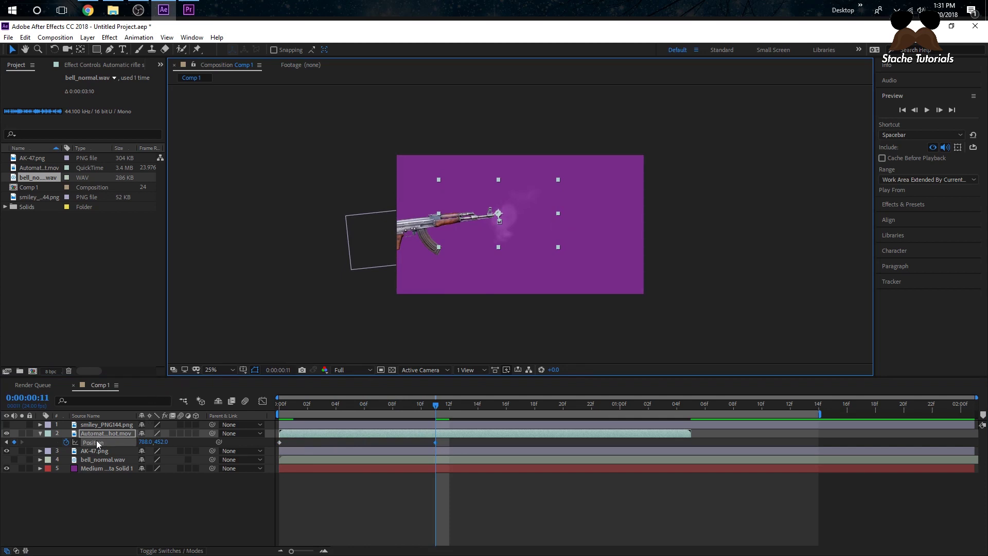
# Step: Add a rotation keyframe to the rifle shot layer at frame 11 and set its rotation to -8°
pyautogui.press('r')
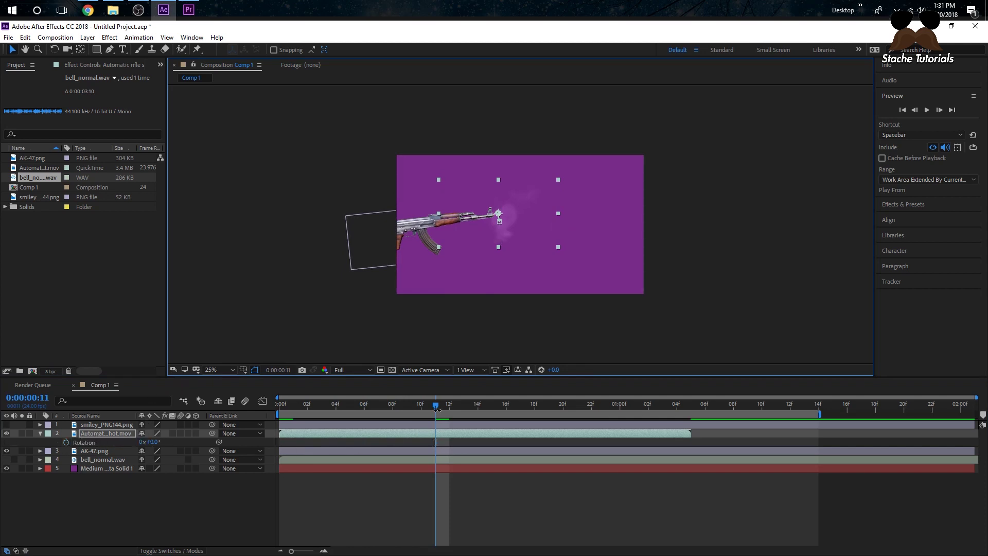
pyautogui.click(66, 442)
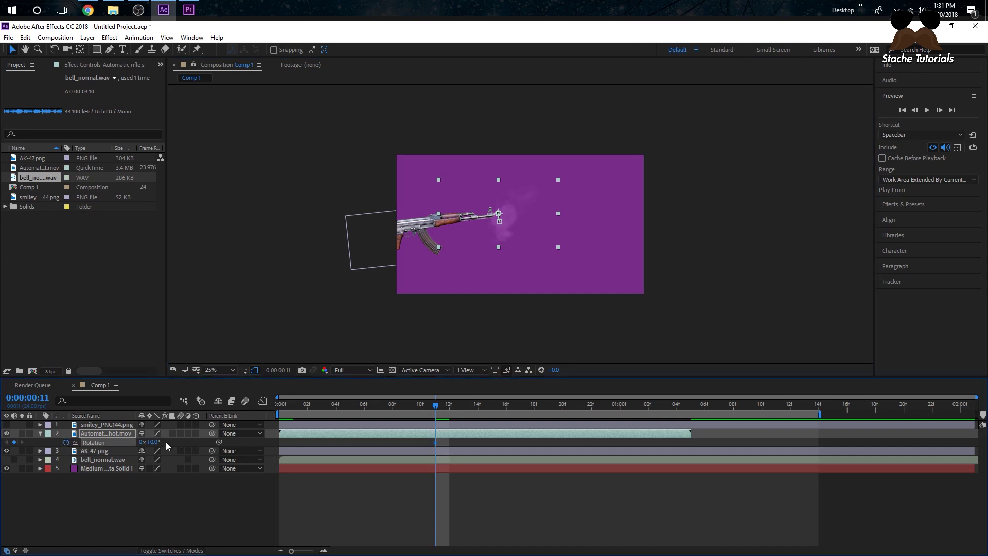
pyautogui.moveTo(155, 442); pyautogui.dragTo(149, 442)
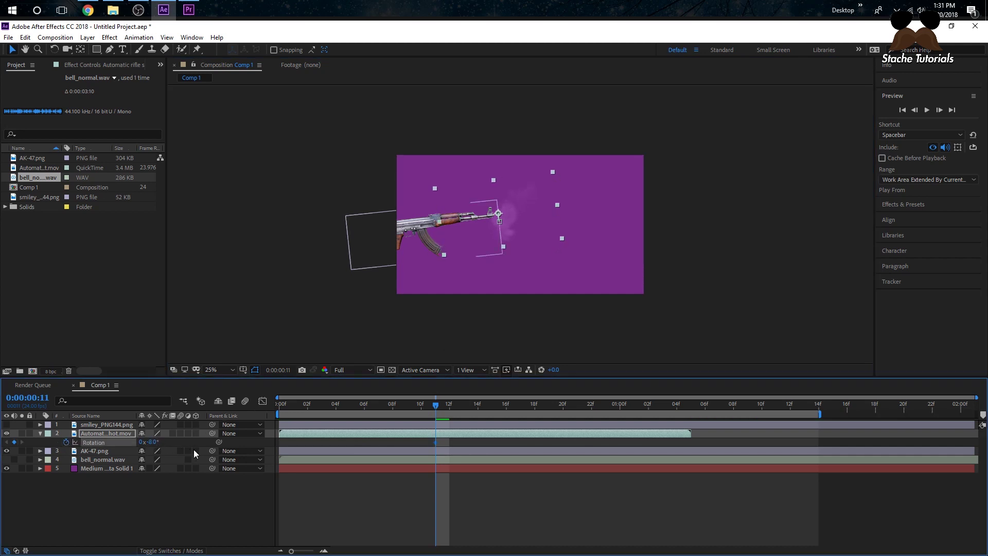
# Step: Move the flash to the gun's muzzle at frames 15 and 17, setting the rifle shot layer's rotation to -23° at frame 15
pyautogui.moveTo(448, 409); pyautogui.dragTo(492, 409)
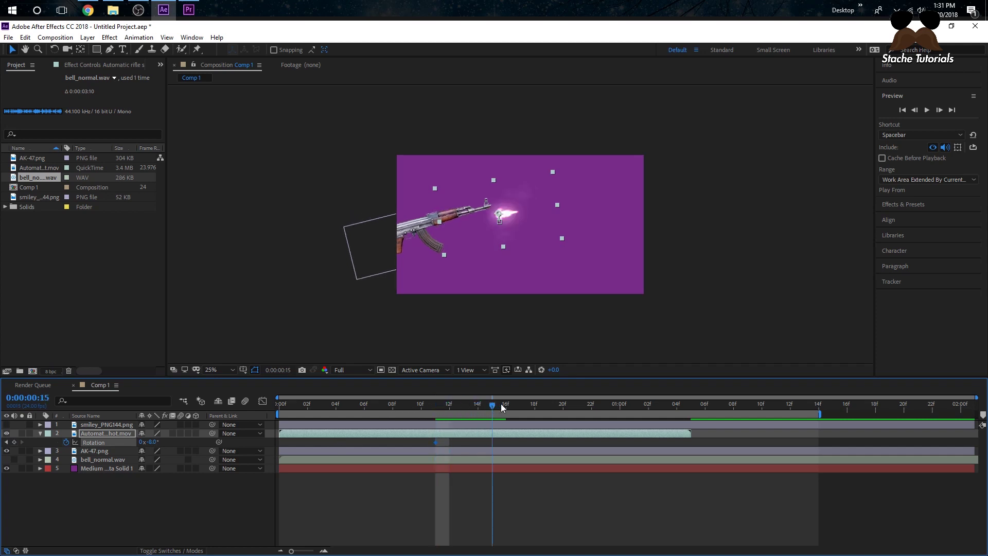
pyautogui.click(496, 208)
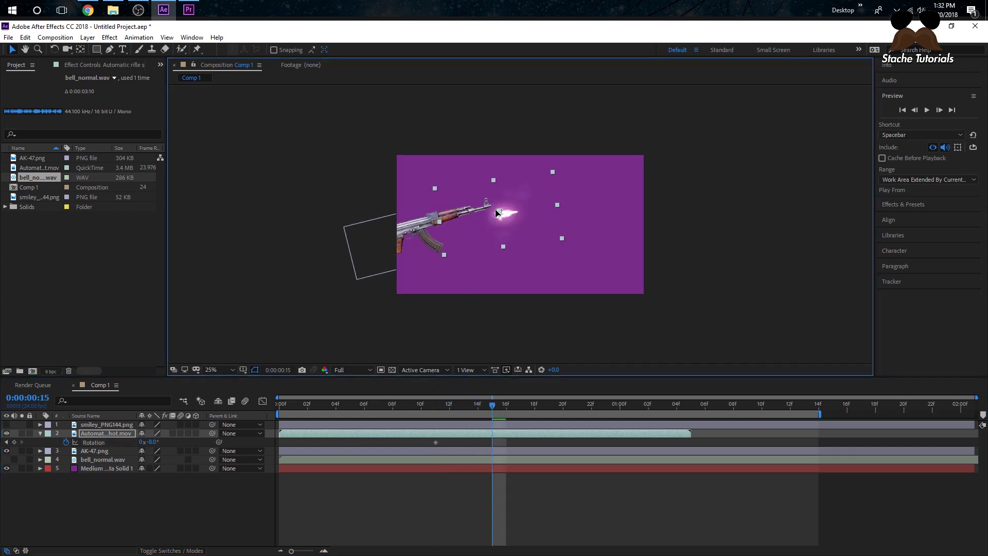
pyautogui.moveTo(498, 226); pyautogui.dragTo(495, 216)
pyautogui.moveTo(154, 443); pyautogui.dragTo(146, 440)
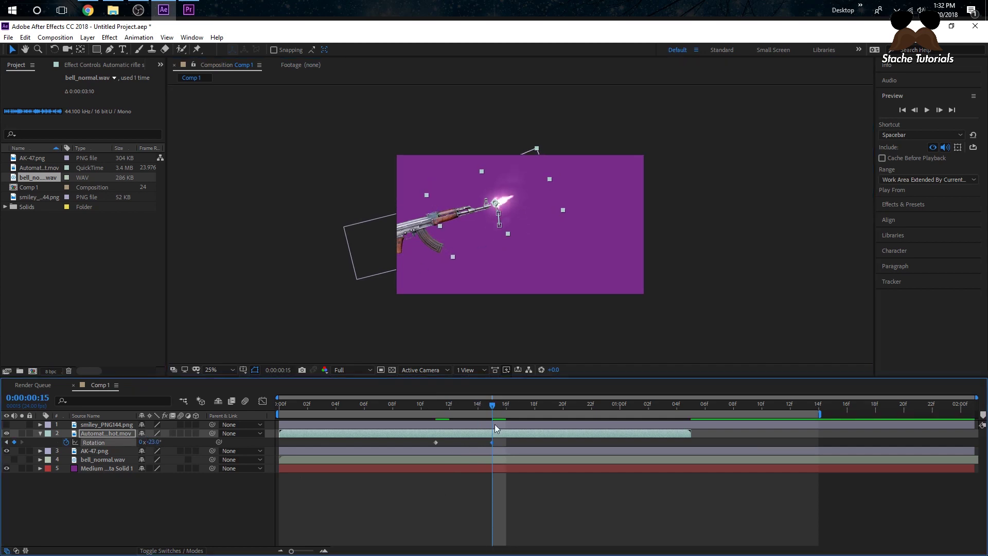
pyautogui.moveTo(488, 407); pyautogui.dragTo(522, 410)
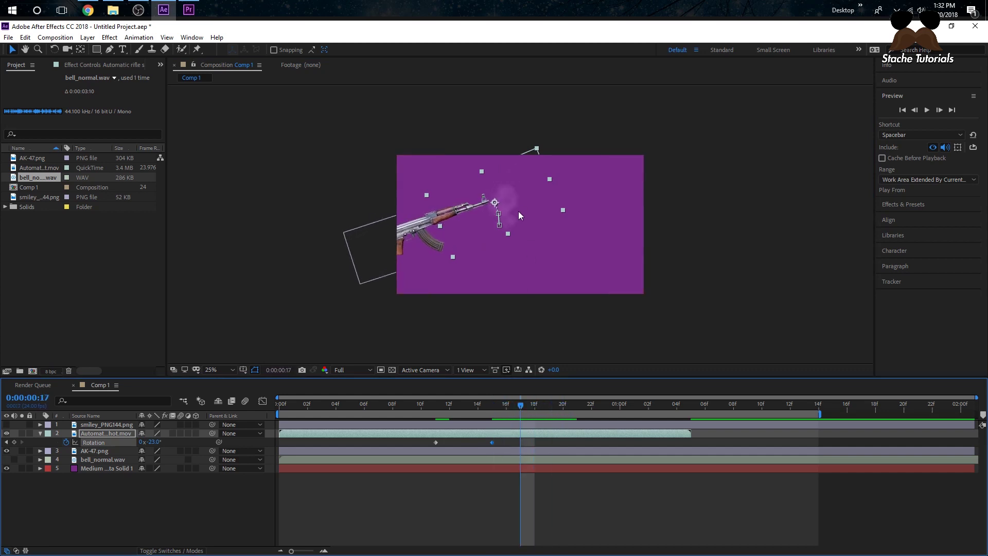
pyautogui.moveTo(518, 214); pyautogui.dragTo(519, 210)
# Step: At 0:00:01:04, move the rifle shot layer down to the lowered muzzle and set its rotation to 22°
pyautogui.moveTo(535, 407); pyautogui.dragTo(678, 430)
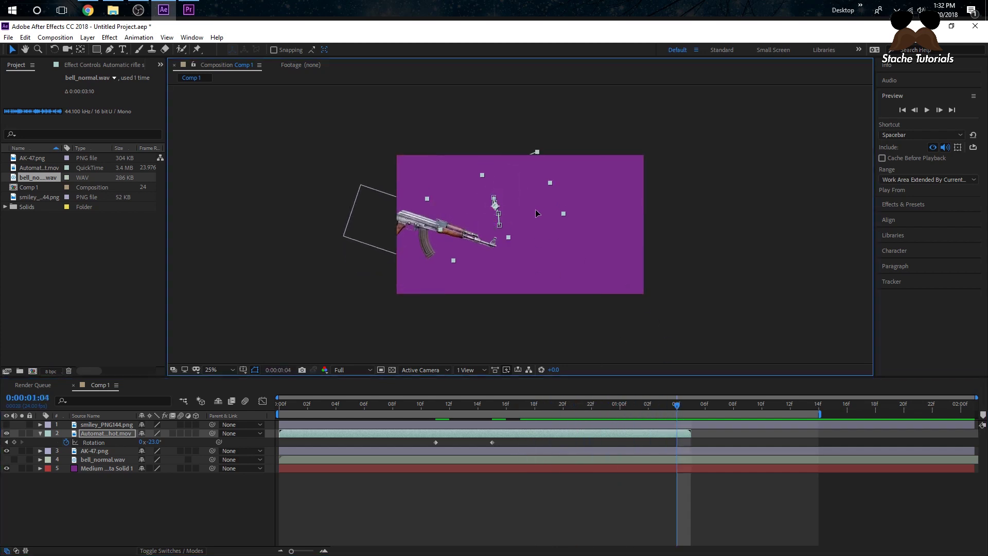
pyautogui.moveTo(534, 196); pyautogui.dragTo(542, 247)
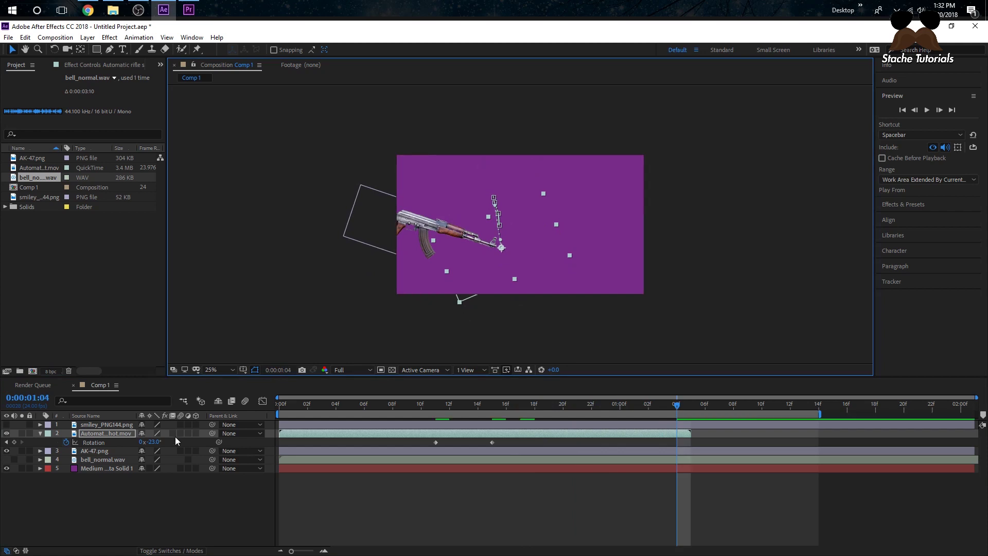
pyautogui.moveTo(157, 446); pyautogui.dragTo(181, 445)
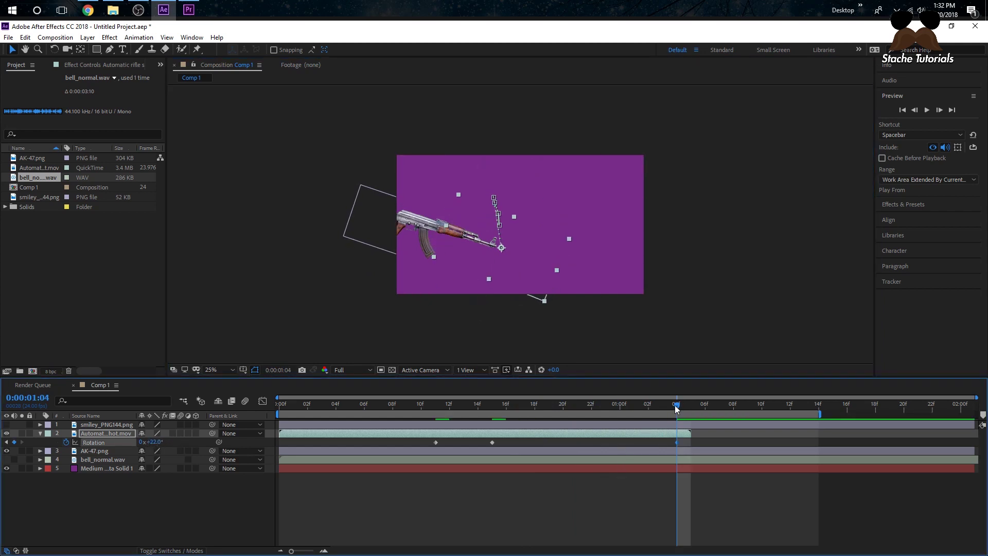
# Step: Preview the flash following the gun's muzzle, and collapse the rifle shot layer's properties
pyautogui.press('space')
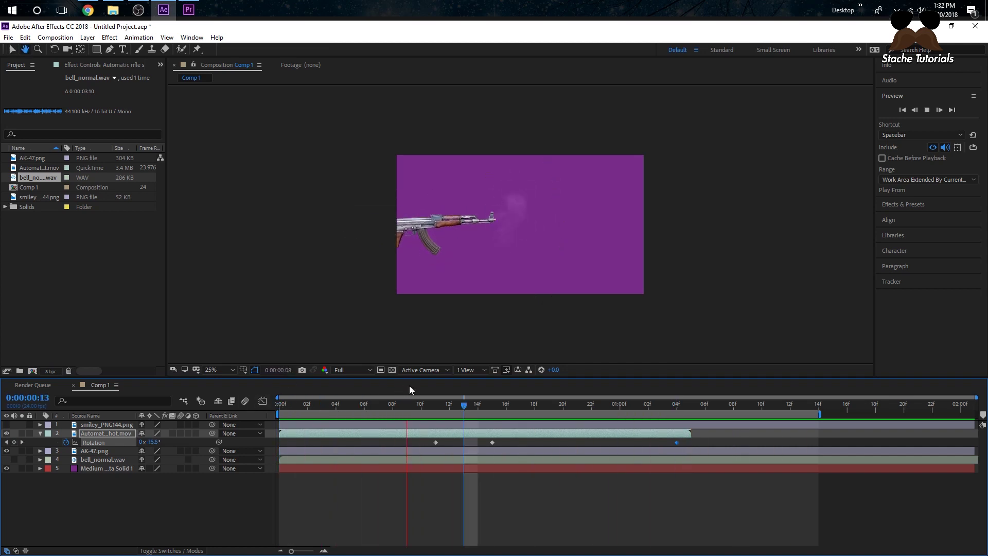
pyautogui.press('space')
pyautogui.press('space')
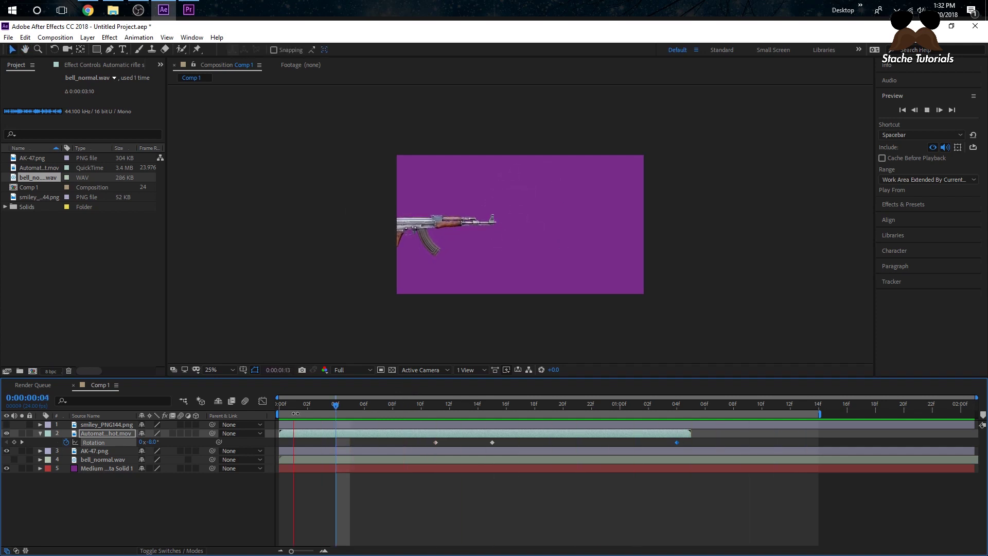
pyautogui.press('space')
pyautogui.click(39, 434)
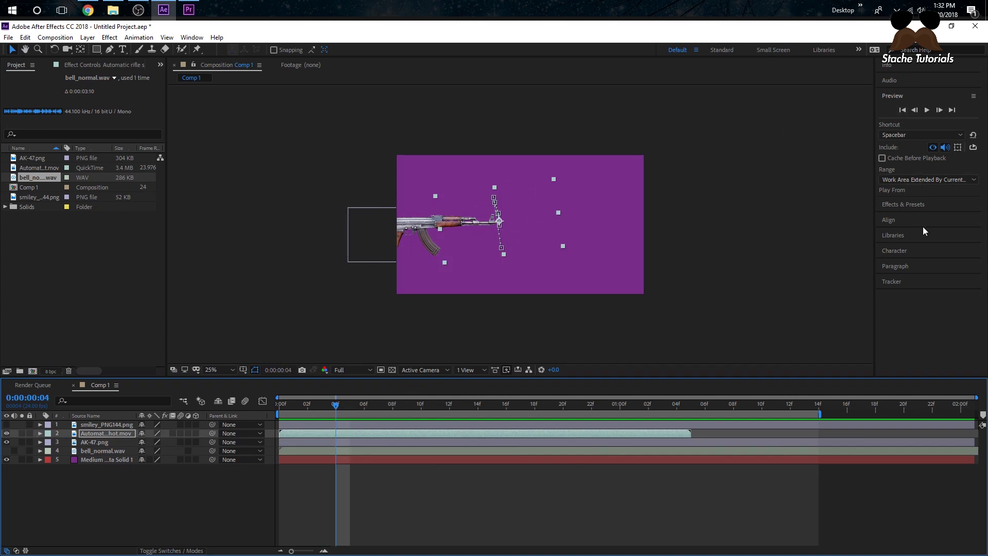
# Step: Search the effects for "glow" and apply S_Glow to the rifle shot layer
pyautogui.click(928, 205)
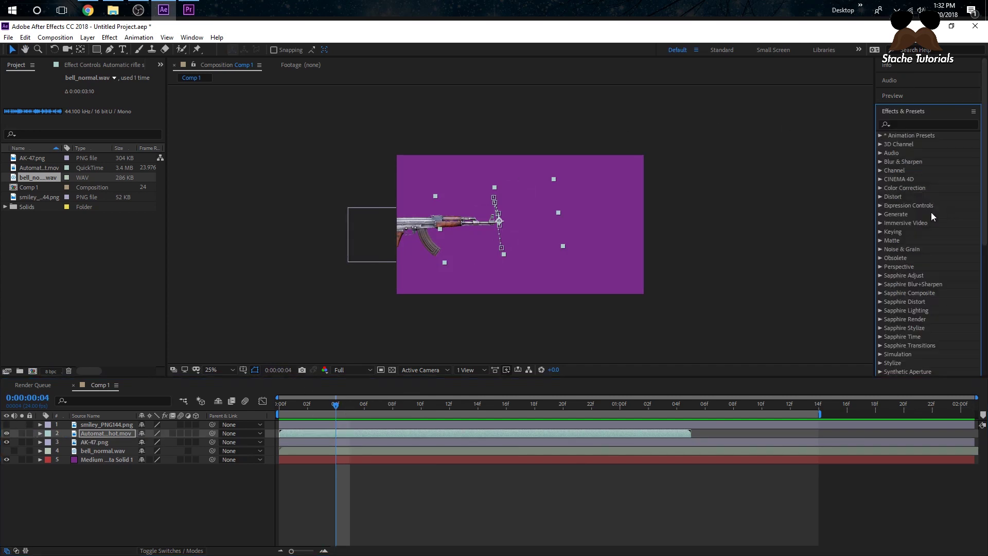
pyautogui.click(918, 124)
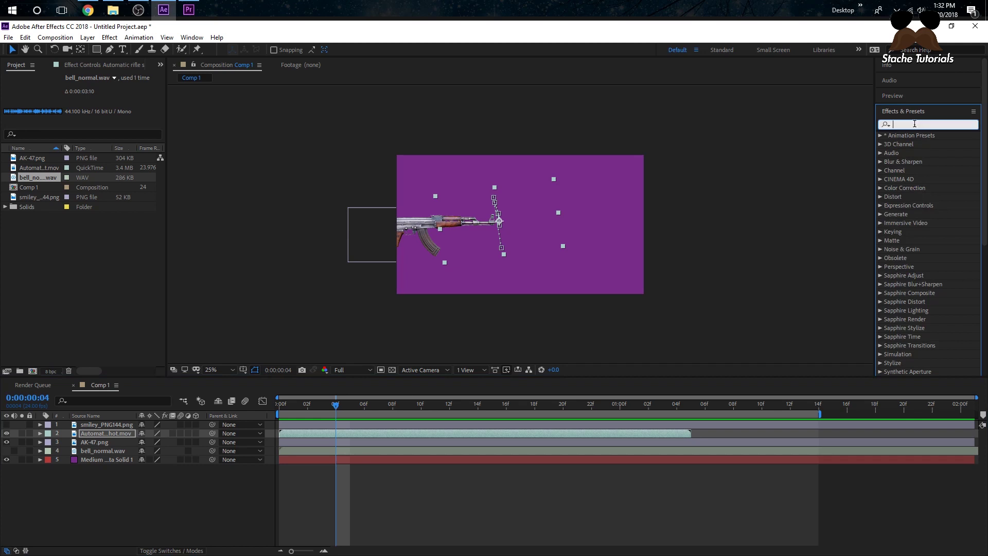
pyautogui.write('glow')
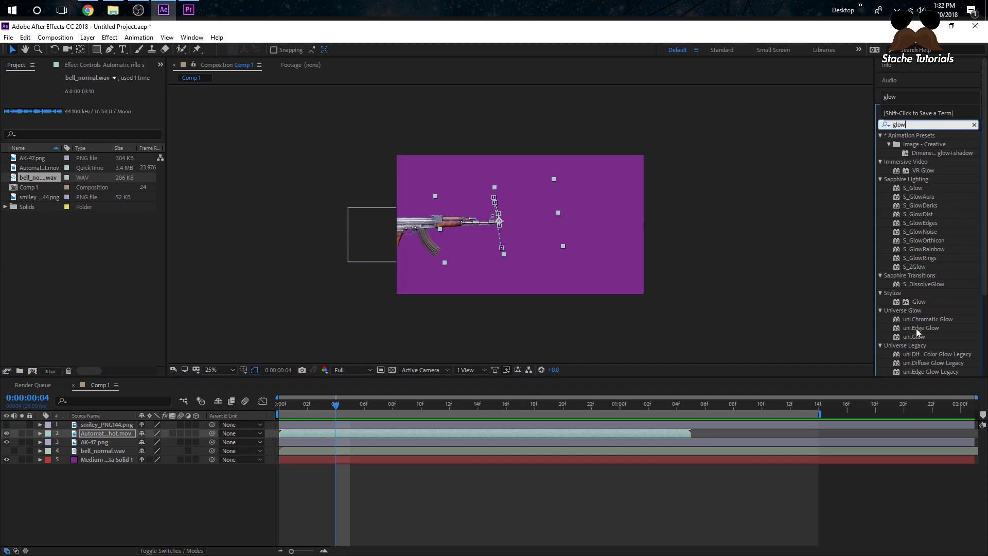
pyautogui.click(921, 303)
pyautogui.moveTo(921, 186); pyautogui.dragTo(365, 403)
pyautogui.press('/')
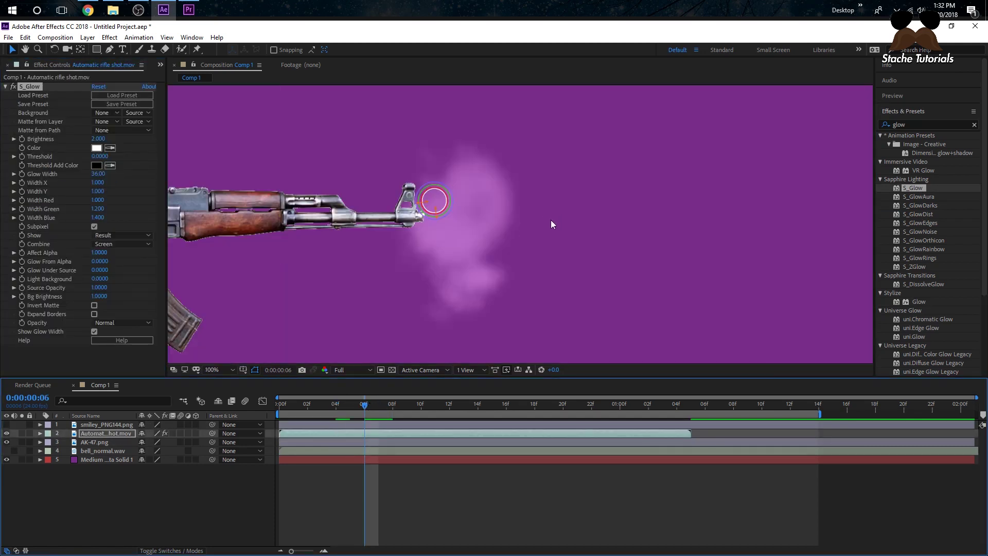
# Step: Raise the S_Glow brightness to about 7.9 and preview the flash
pyautogui.moveTo(98, 139); pyautogui.dragTo(414, 162)
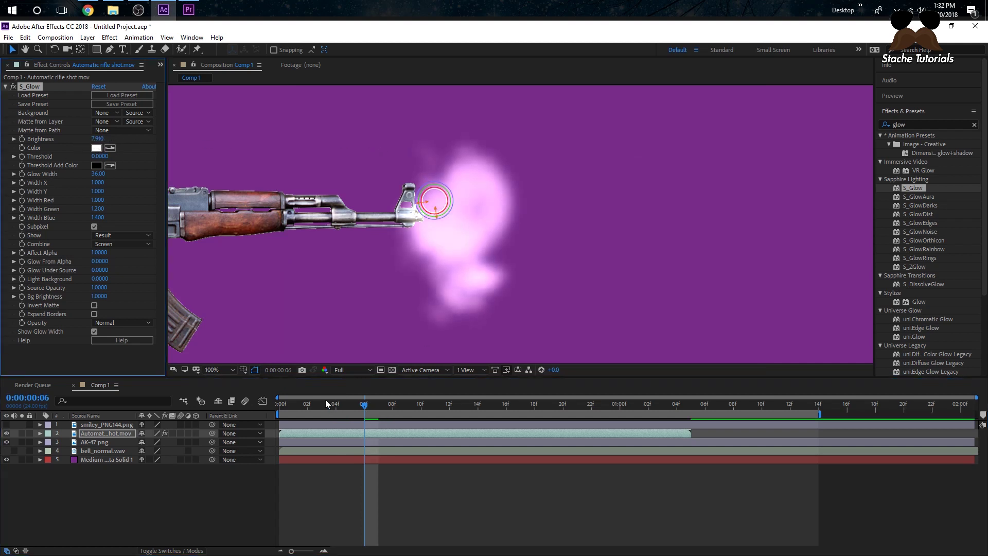
pyautogui.click(295, 404)
pyautogui.press('space')
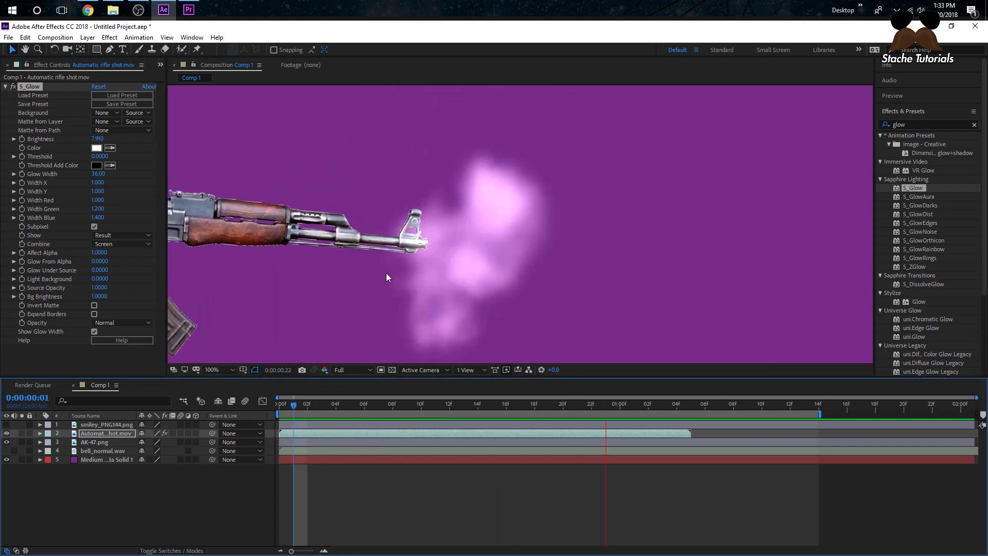
# Step: Replay the animation at different magnifications and examine the glow around the muzzle flash
pyautogui.press(',')
pyautogui.press(',')
pyautogui.press(',')
pyautogui.press(',')
pyautogui.press(',')
pyautogui.press(',')
pyautogui.press(',')
pyautogui.press(',')
pyautogui.press(',')
pyautogui.press(',')
pyautogui.press(',')
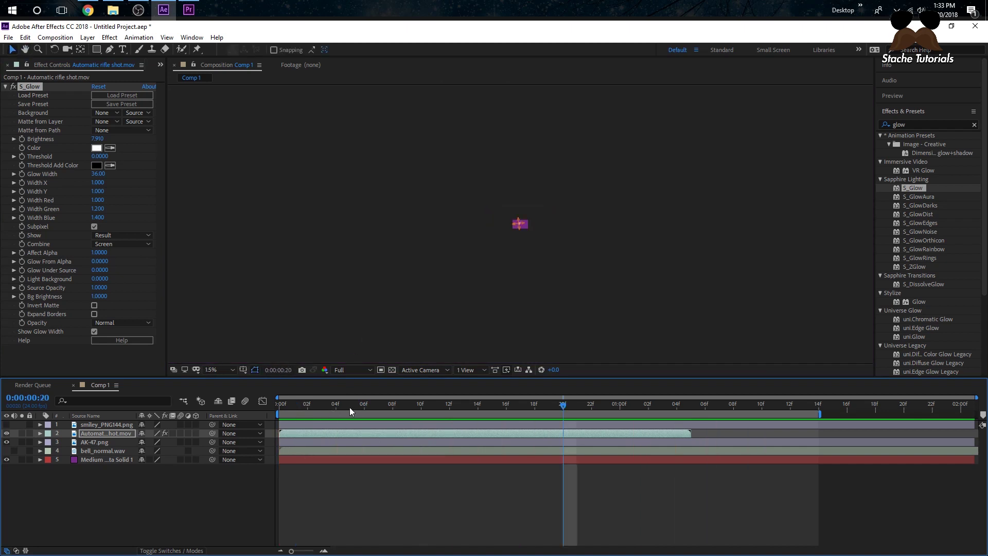
pyautogui.moveTo(323, 405); pyautogui.dragTo(308, 405)
pyautogui.press('.')
pyautogui.press('.')
pyautogui.press('.')
pyautogui.press('.')
pyautogui.press('space')
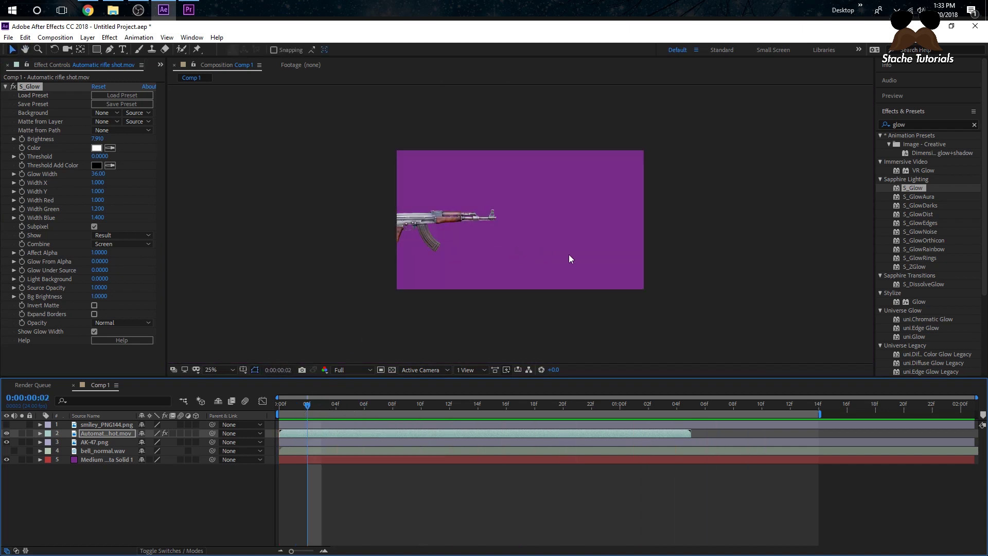
pyautogui.press('.')
pyautogui.press('.')
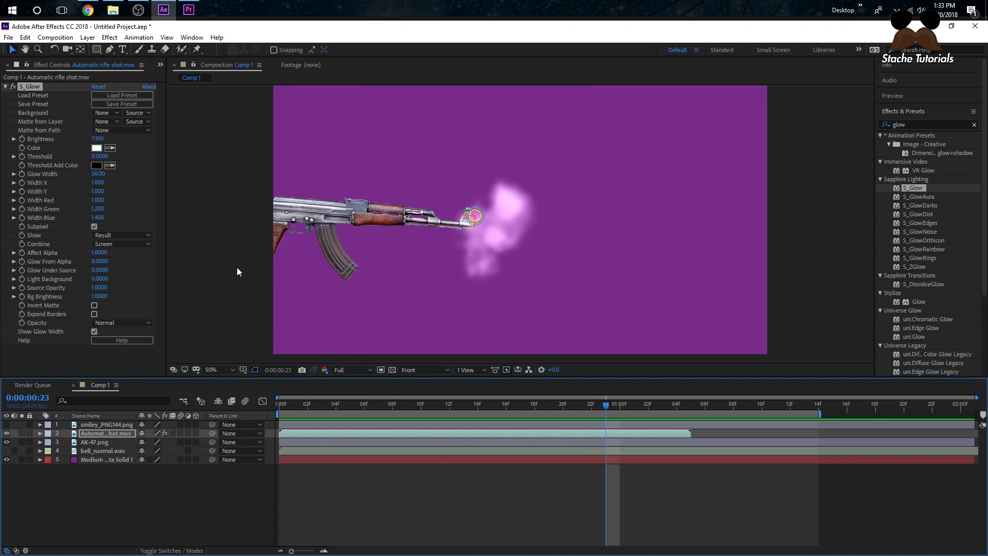
# Step: Set the S_Glow brightness to 11.190 and the glow width to 252, and preview the flash
pyautogui.moveTo(98, 139); pyautogui.dragTo(263, 137)
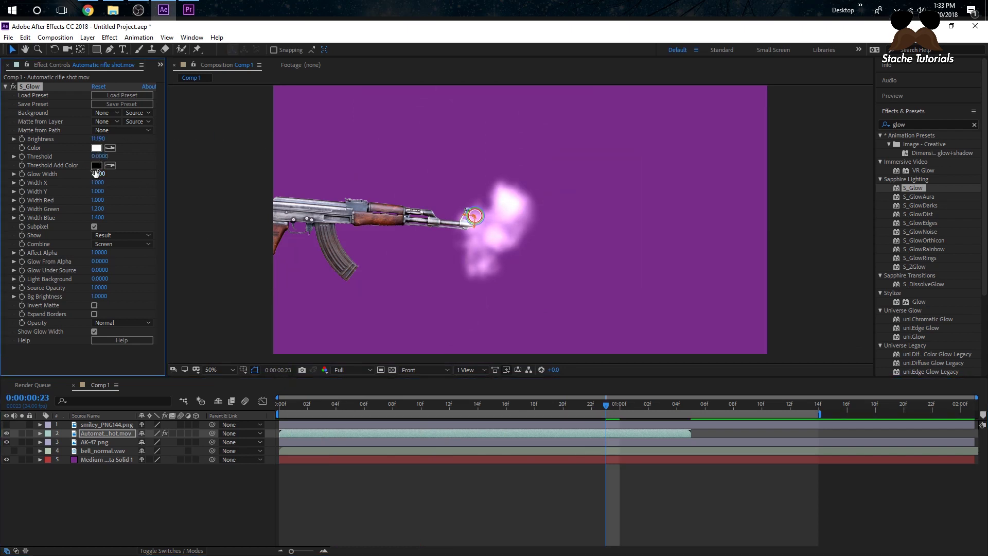
pyautogui.moveTo(95, 173); pyautogui.dragTo(212, 175)
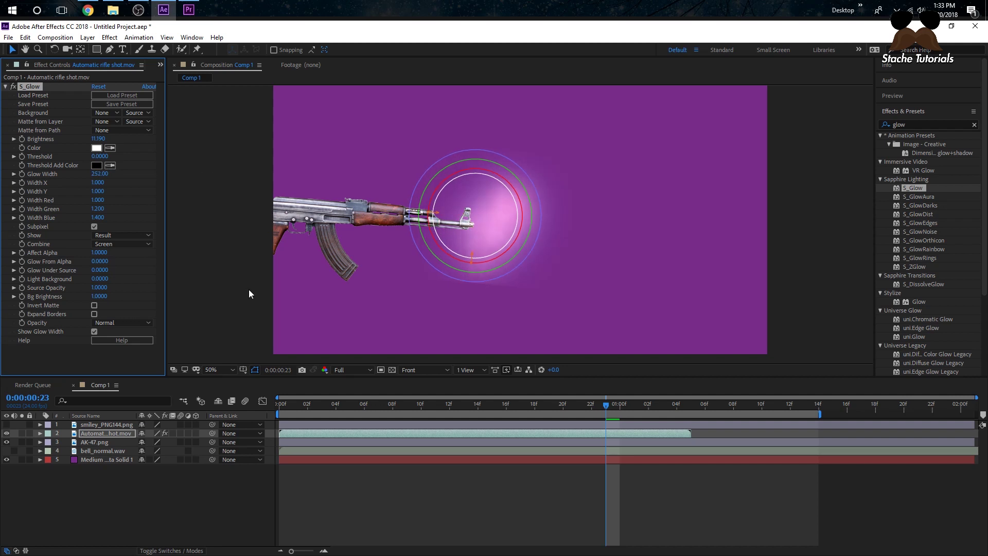
pyautogui.click(288, 405)
pyautogui.press('space')
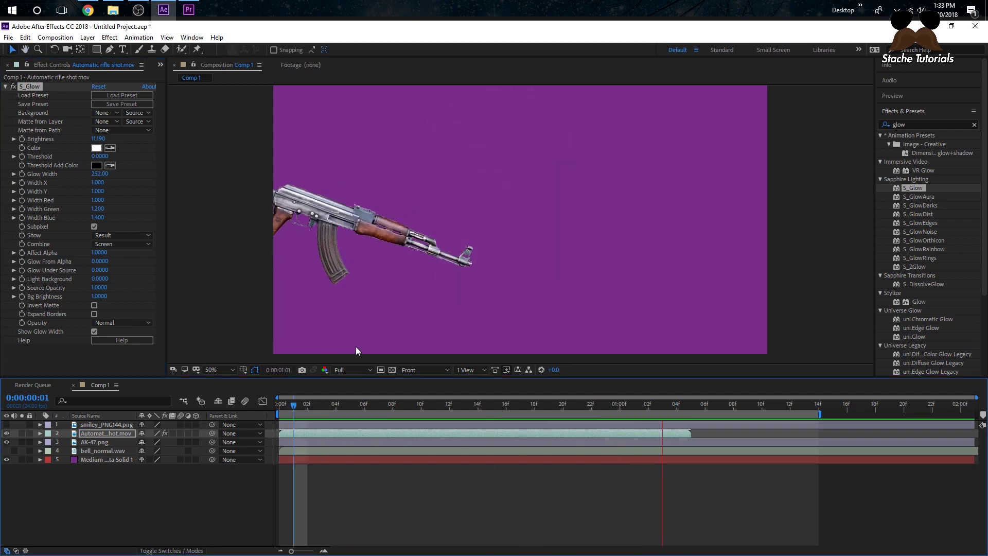
pyautogui.press('space')
# Step: Try S_Glow with brightness 9.970, glow width 360 and Width X 2.350, and preview it from the start
pyautogui.moveTo(99, 140); pyautogui.dragTo(95, 140)
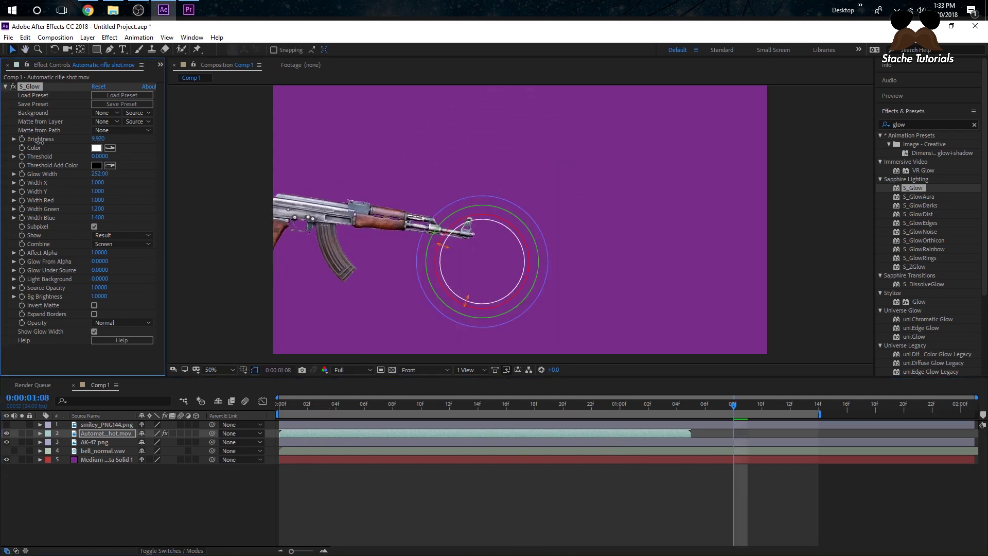
pyautogui.moveTo(98, 174); pyautogui.dragTo(132, 183)
pyautogui.click(281, 407)
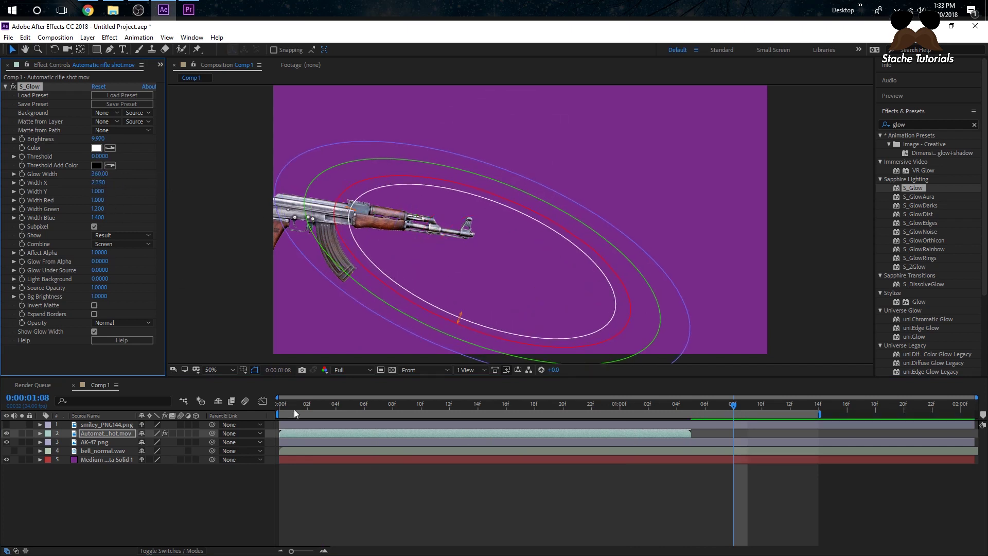
pyautogui.press('space')
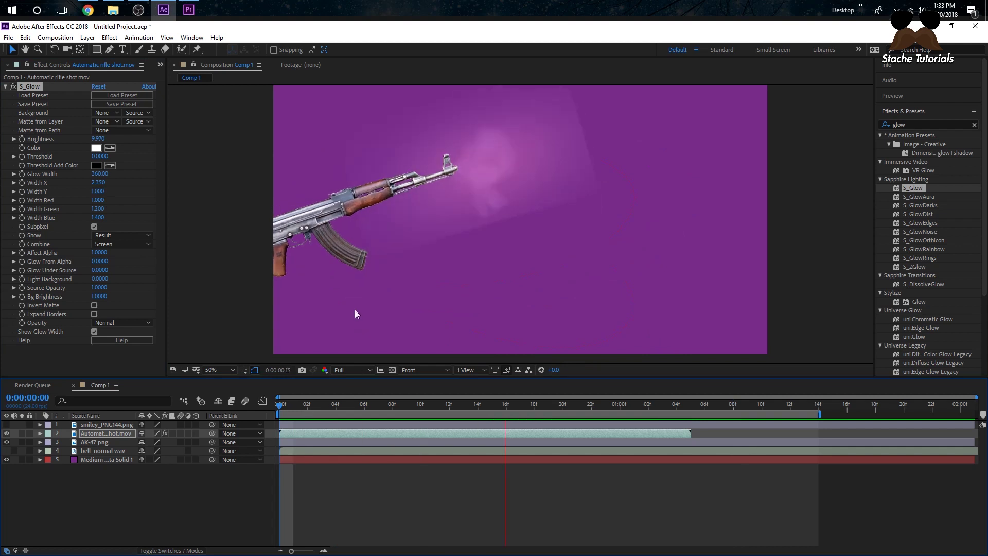
pyautogui.press(',')
pyautogui.press(',')
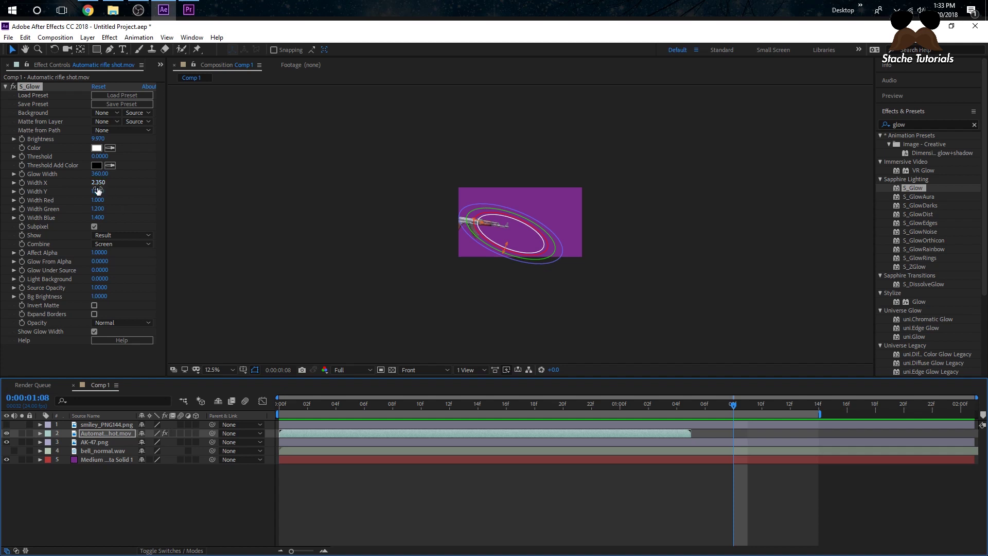
# Step: Set the S_Glow Width X to 1.800 and the brightness to 6.190, and preview the flash
pyautogui.moveTo(99, 183); pyautogui.dragTo(94, 182)
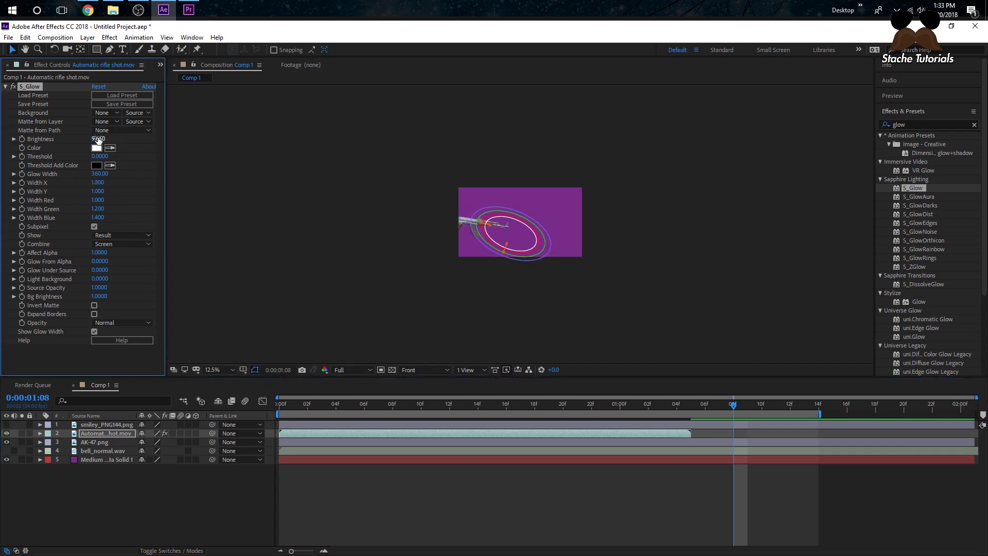
pyautogui.moveTo(94, 139); pyautogui.dragTo(7, 140)
pyautogui.click(295, 402)
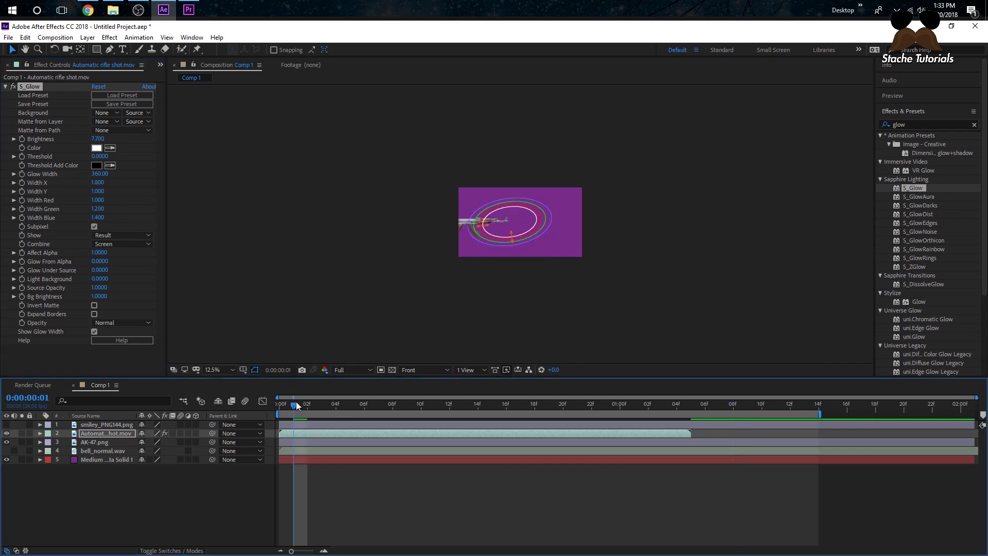
pyautogui.moveTo(96, 139); pyautogui.dragTo(21, 139)
pyautogui.press('space')
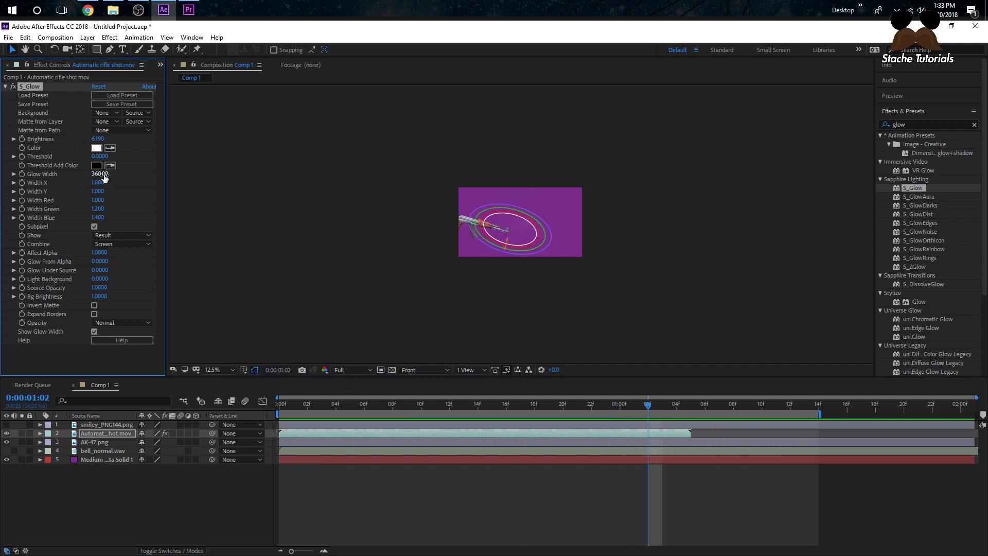
# Step: Reduce the S_Glow glow width to 197 and preview the flash
pyautogui.moveTo(43, 172); pyautogui.dragTo(23, 176)
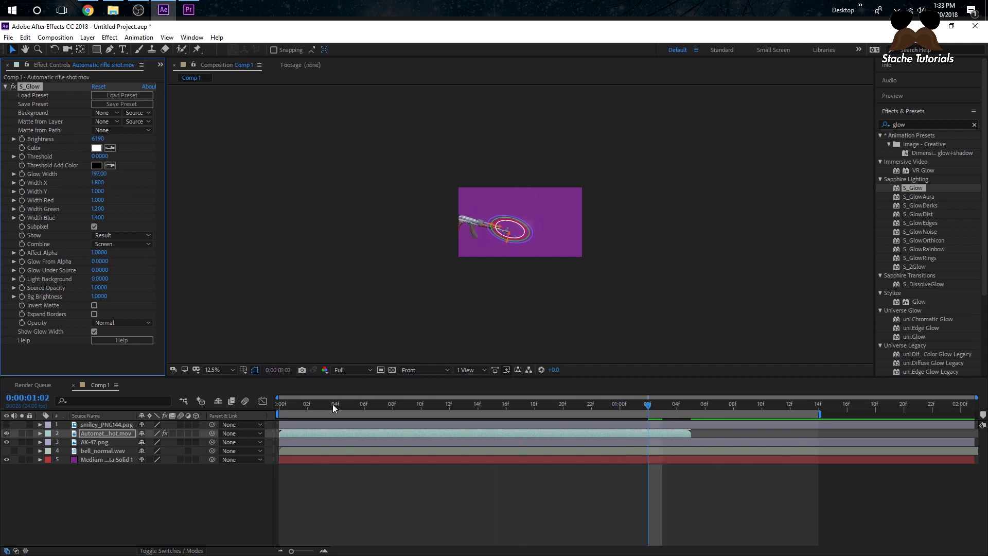
pyautogui.click(307, 404)
pyautogui.press('space')
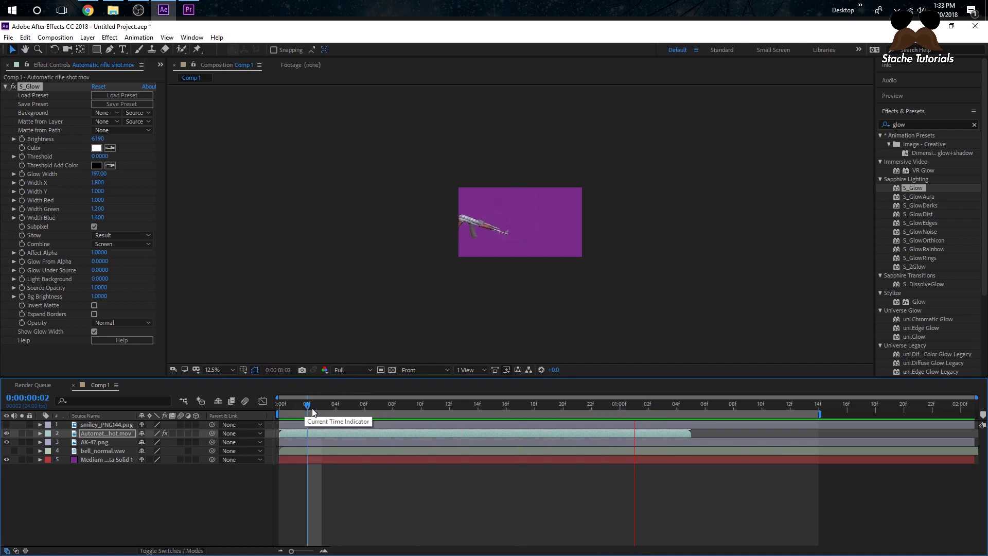
pyautogui.press('space')
# Step: Replay the whole composition from the start to check the gun and glowing flash, stopping at frame 20
pyautogui.press('.')
pyautogui.click(359, 202)
pyautogui.press('space')
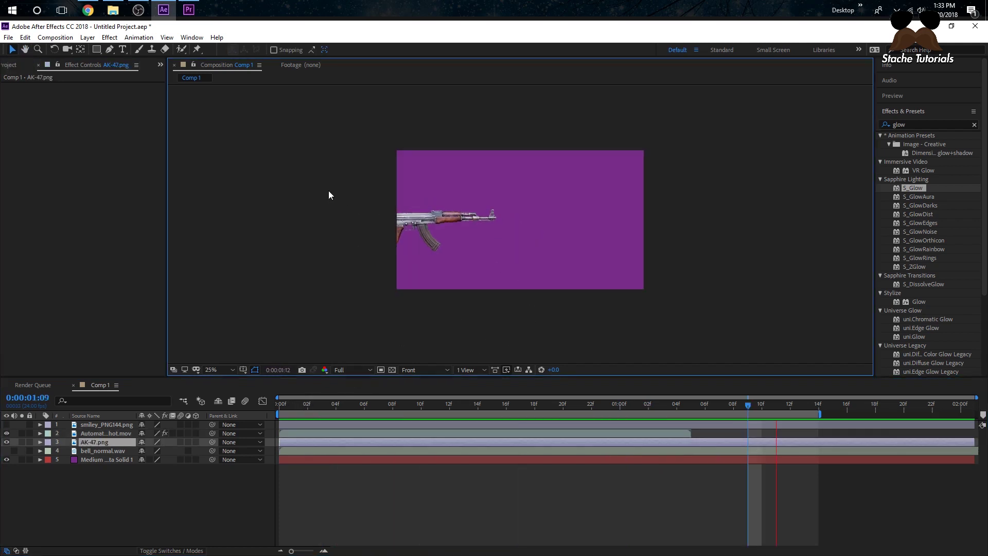
pyautogui.moveTo(314, 406); pyautogui.dragTo(264, 399)
pyautogui.press('space')
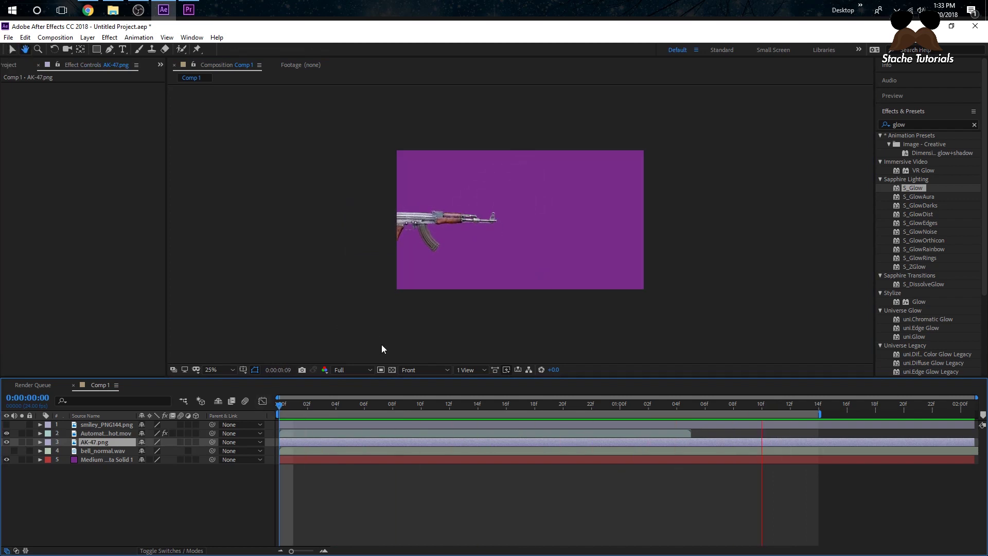
pyautogui.press('space')
pyautogui.press('space')
pyautogui.press('space')
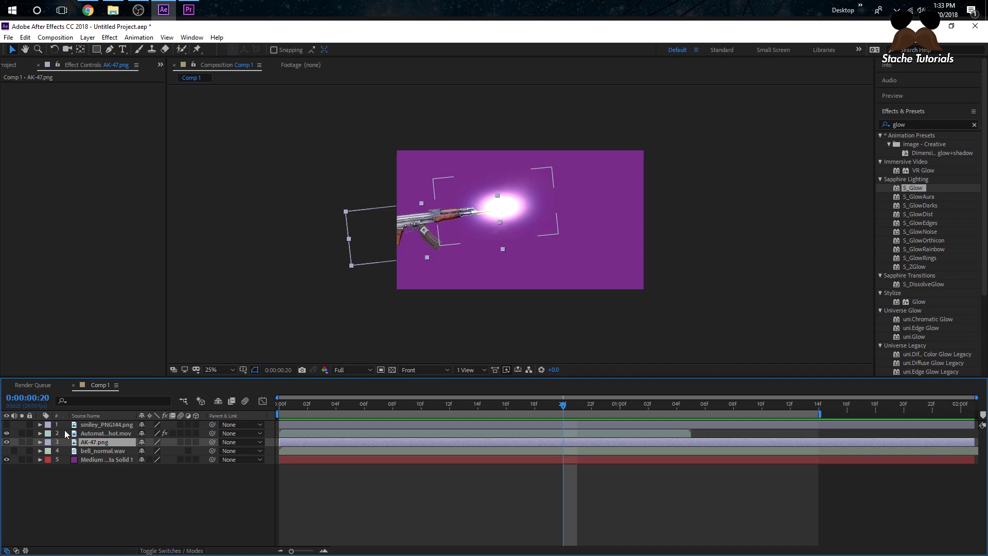
# Step: Show the smiley layer, move it onto the muzzle flash and shrink it to roughly a quarter of its size
pyautogui.click(6, 425)
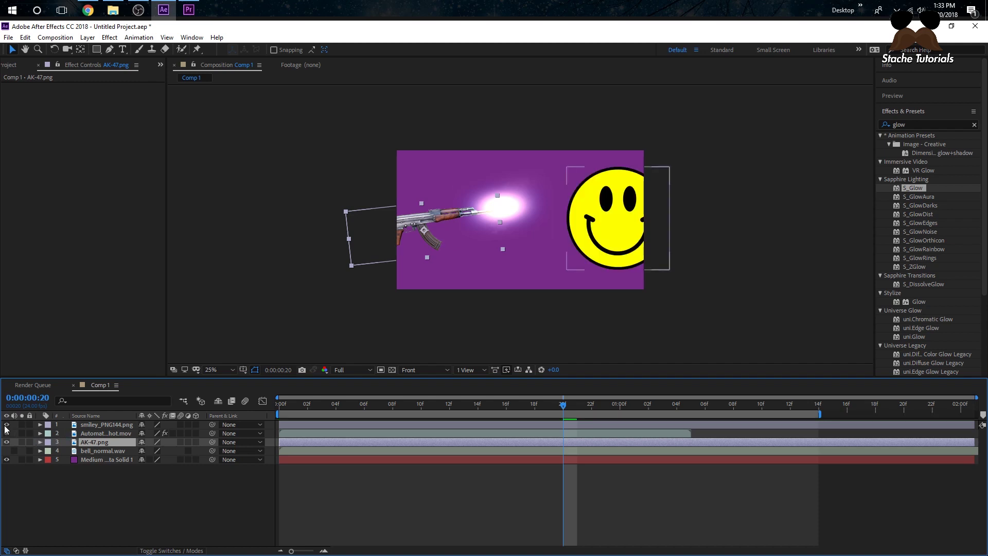
pyautogui.moveTo(605, 256); pyautogui.dragTo(506, 244)
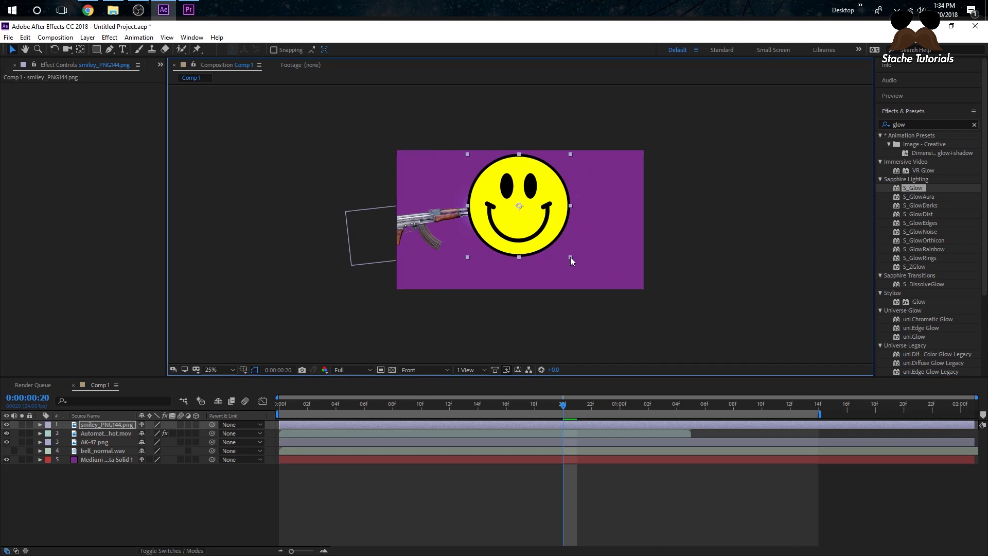
pyautogui.moveTo(570, 258); pyautogui.dragTo(531, 239)
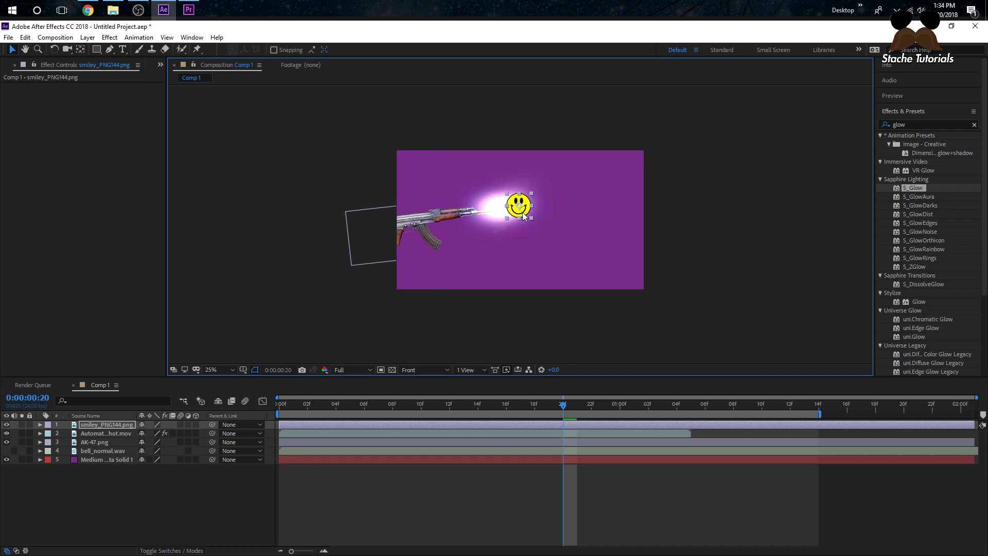
# Step: Advance from the start to frame 5, where the gun fires, and place a composition marker there
pyautogui.moveTo(285, 406)
pyautogui.mouseDown()
pyautogui.moveTo(295, 407)
pyautogui.moveTo(281, 406)
pyautogui.mouseUp()
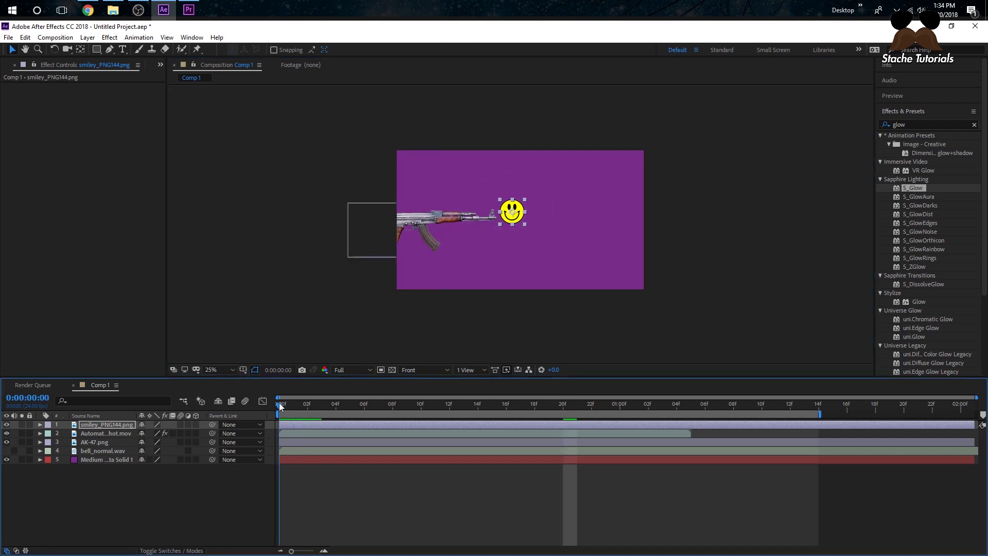
pyautogui.click(905, 96)
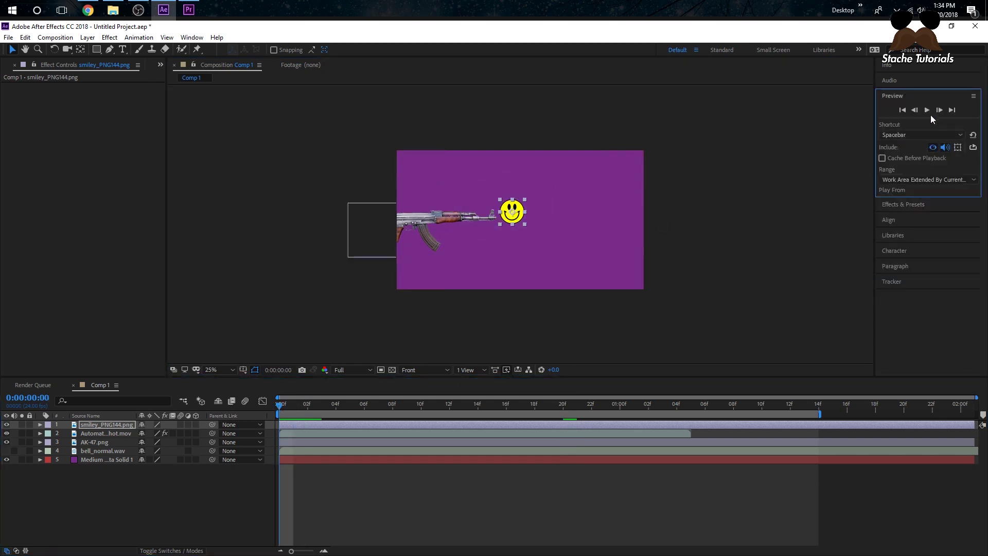
pyautogui.click(940, 110)
pyautogui.click(940, 110)
pyautogui.click(940, 110)
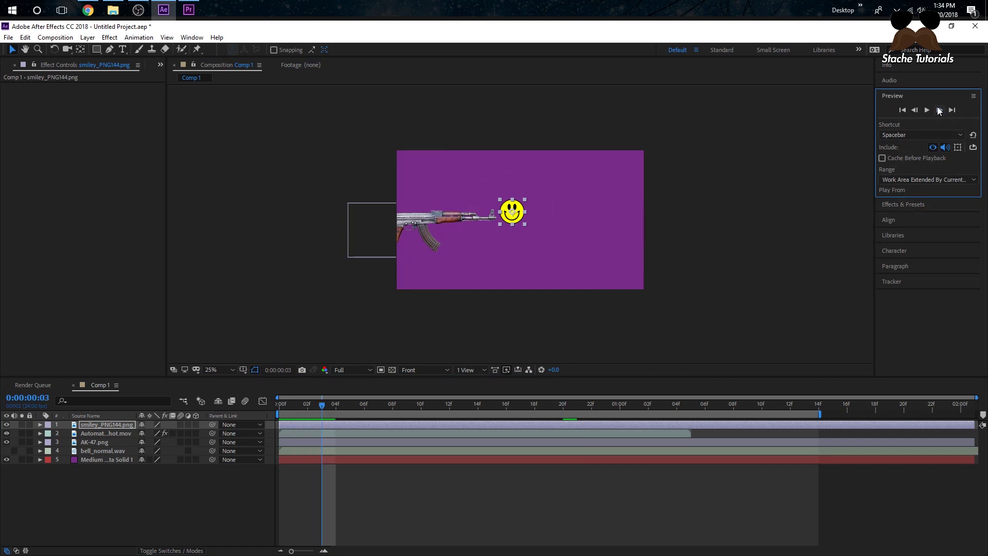
pyautogui.click(939, 110)
pyautogui.click(939, 110)
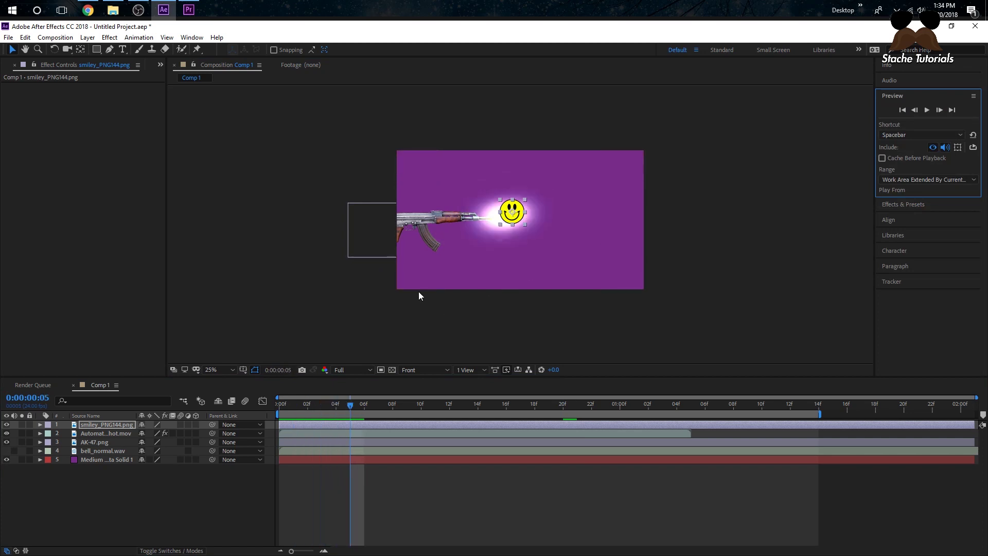
pyautogui.moveTo(982, 415); pyautogui.dragTo(538, 414)
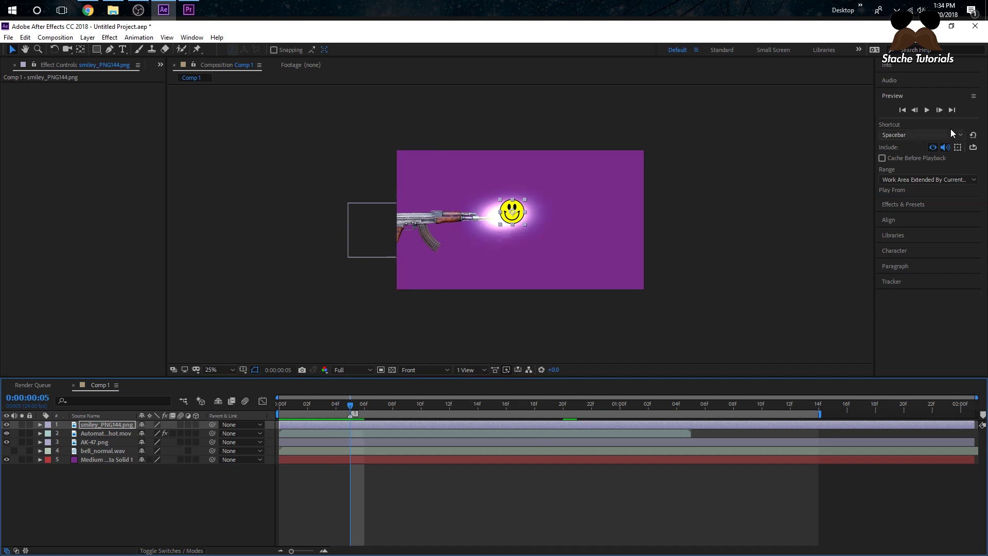
# Step: Advance to the next shot at frame 10 and place a second composition marker there
pyautogui.click(939, 110)
pyautogui.click(939, 110)
pyautogui.click(939, 110)
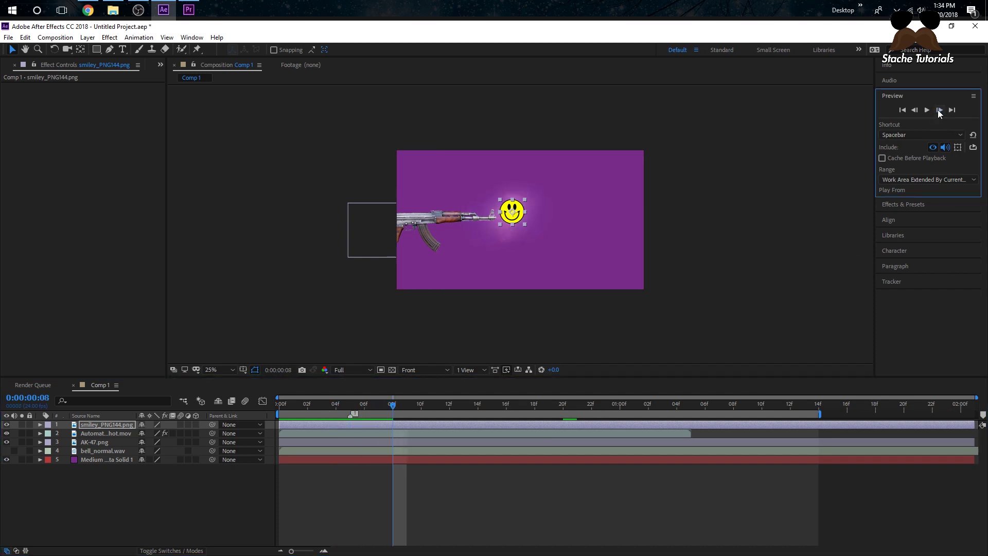
pyautogui.click(939, 110)
pyautogui.click(939, 111)
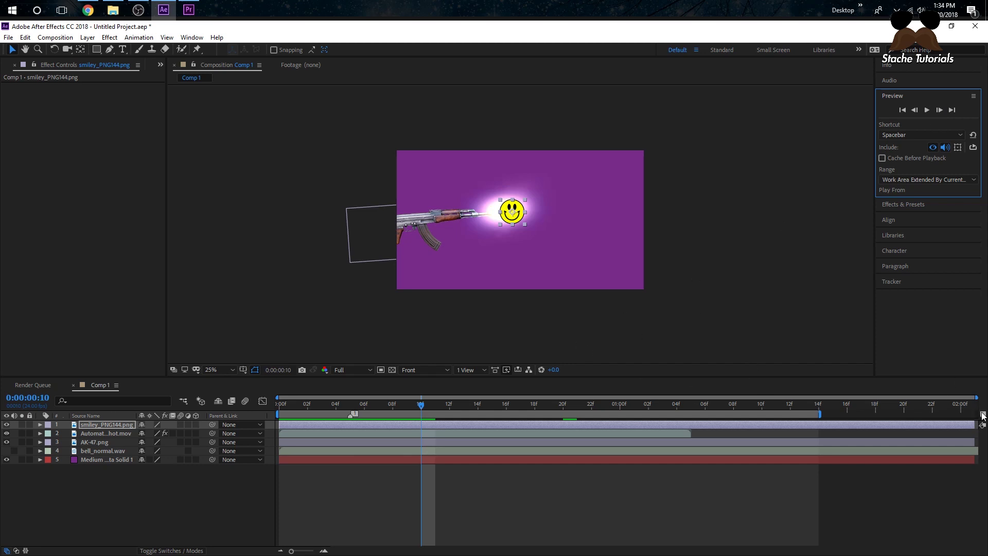
pyautogui.moveTo(984, 415); pyautogui.dragTo(494, 415)
pyautogui.moveTo(429, 437); pyautogui.dragTo(422, 434)
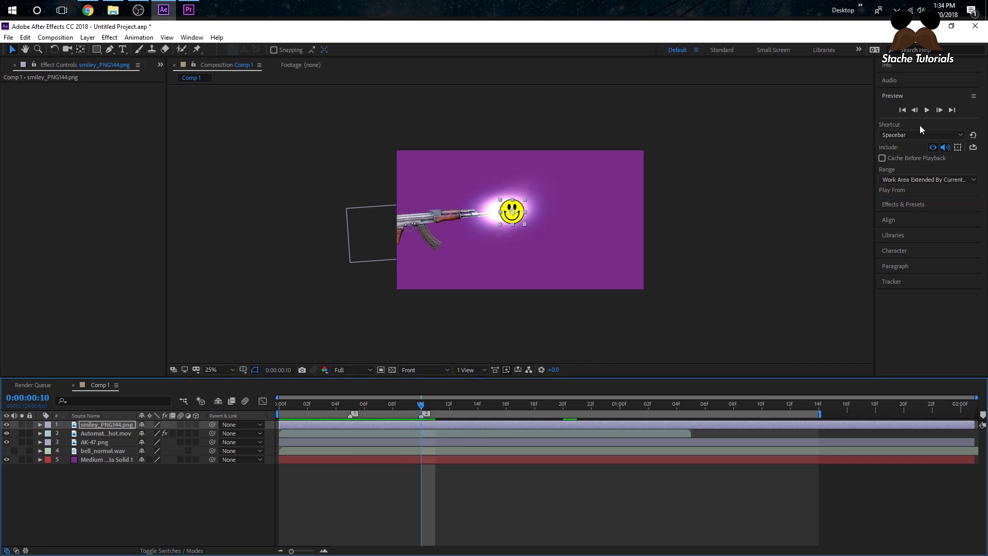
# Step: Advance to the gunshot at frame 15 and place a third composition marker there
pyautogui.click(941, 111)
pyautogui.click(941, 112)
pyautogui.click(941, 111)
pyautogui.click(943, 115)
pyautogui.click(943, 114)
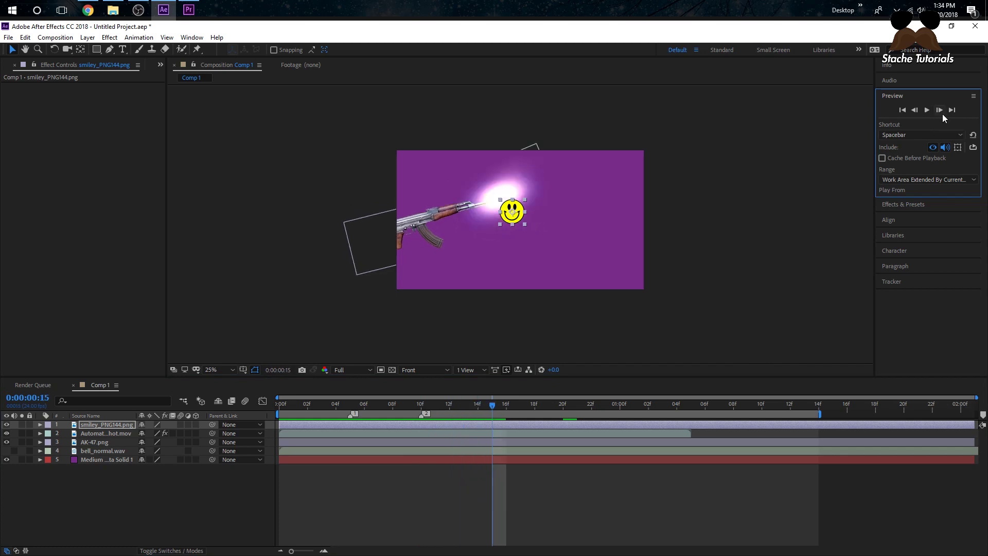
pyautogui.moveTo(983, 415); pyautogui.dragTo(594, 414)
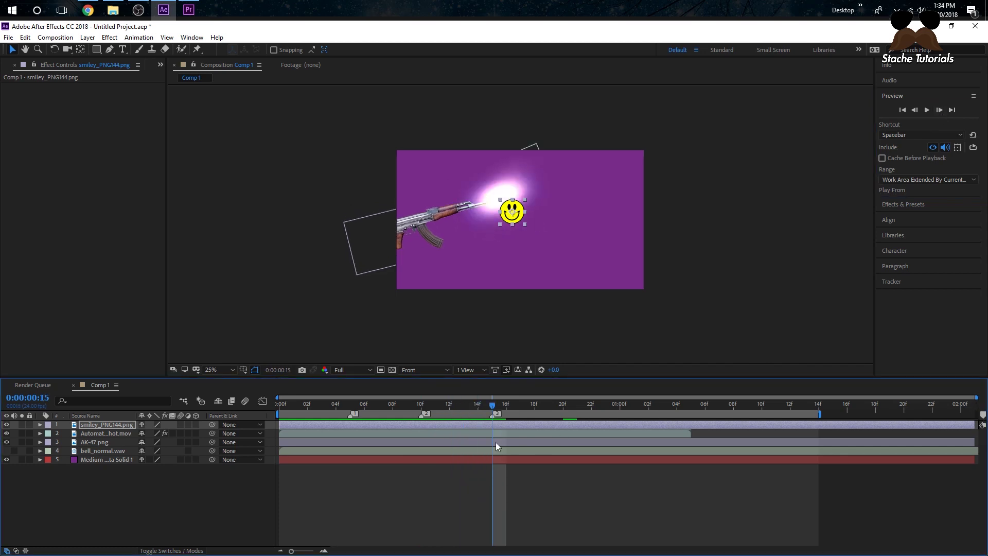
# Step: Advance to the gunshot at frame 20 and place a fourth composition marker there
pyautogui.click(944, 114)
pyautogui.click(944, 114)
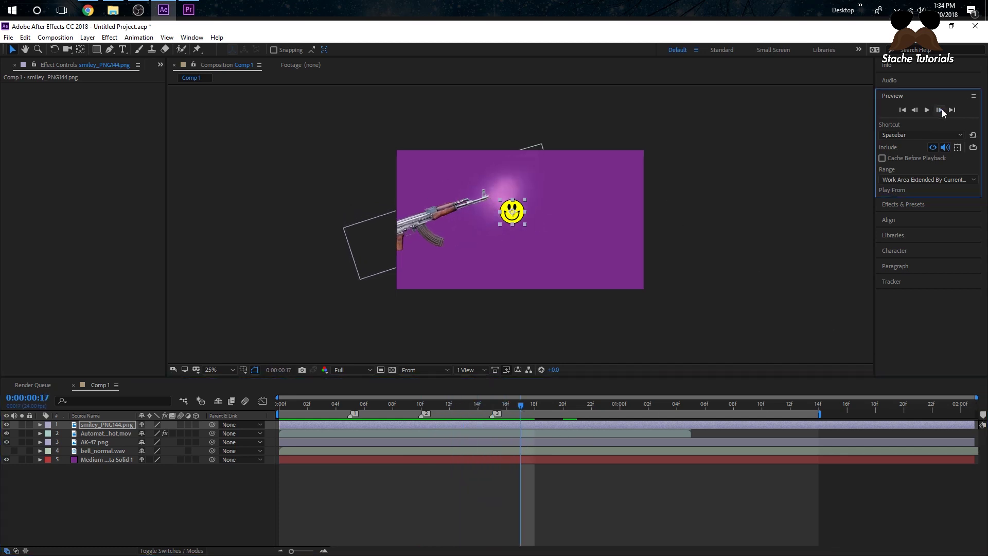
pyautogui.click(943, 115)
pyautogui.click(943, 114)
pyautogui.click(943, 111)
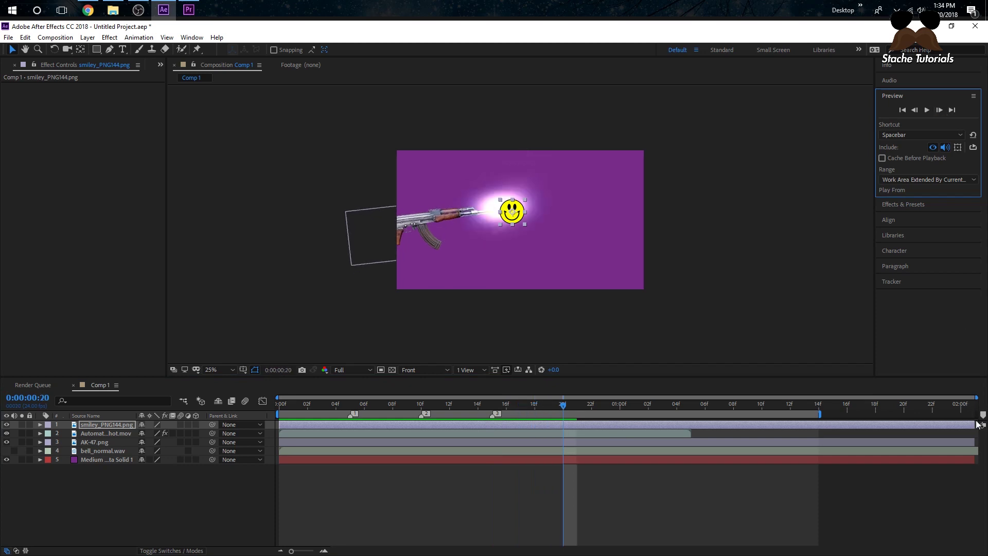
pyautogui.click(967, 424)
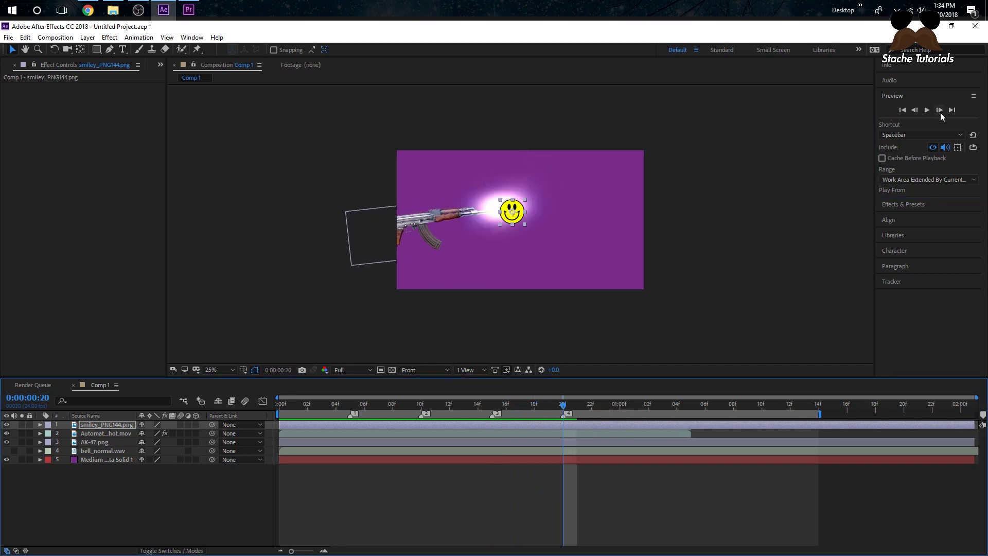
# Step: Examine the remaining frames one by one up to 0:00:01:09 for any further gunshots
pyautogui.click(940, 112)
pyautogui.click(940, 112)
pyautogui.click(941, 113)
pyautogui.press('pagedown')
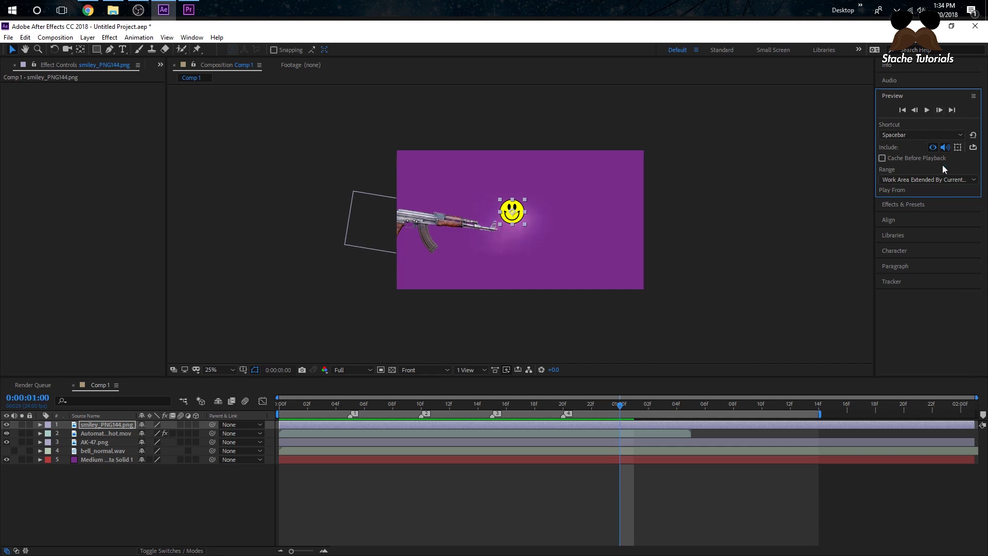
pyautogui.click(941, 109)
pyautogui.click(941, 109)
pyautogui.click(941, 109)
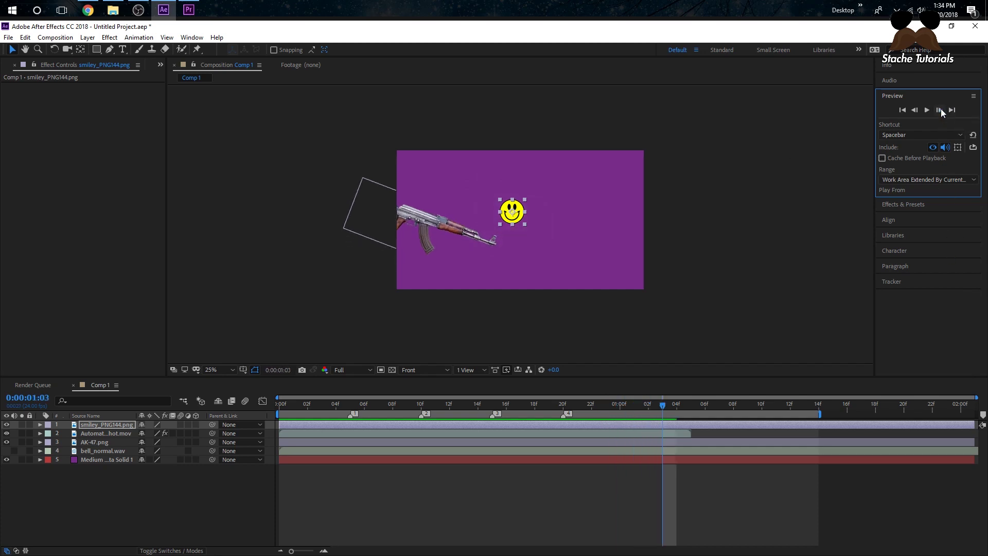
pyautogui.click(941, 109)
pyautogui.click(941, 109)
pyautogui.click(941, 109)
pyautogui.click(941, 110)
pyautogui.click(941, 109)
pyautogui.click(941, 110)
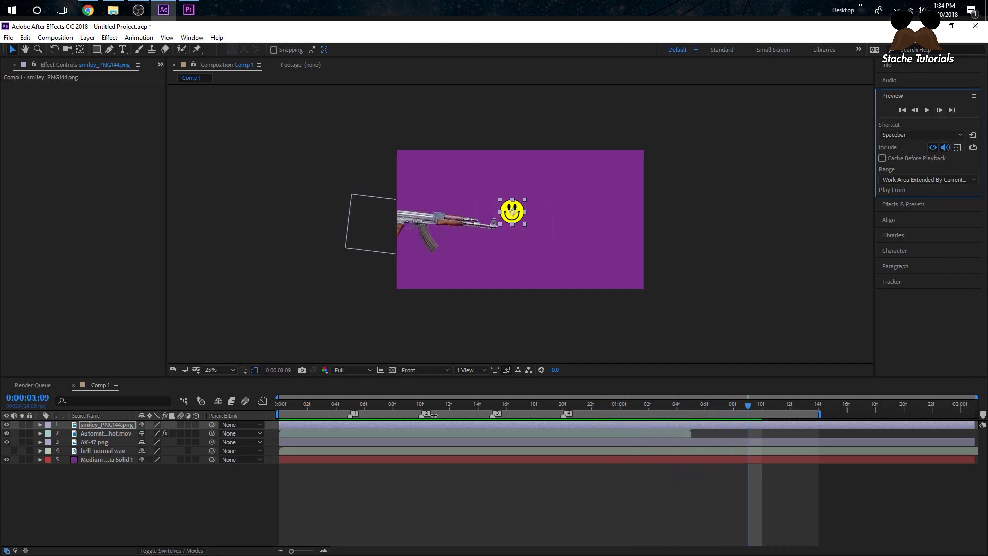
# Step: Play the composition from the start to compare the muzzle flashes with the four markers
pyautogui.press('space')
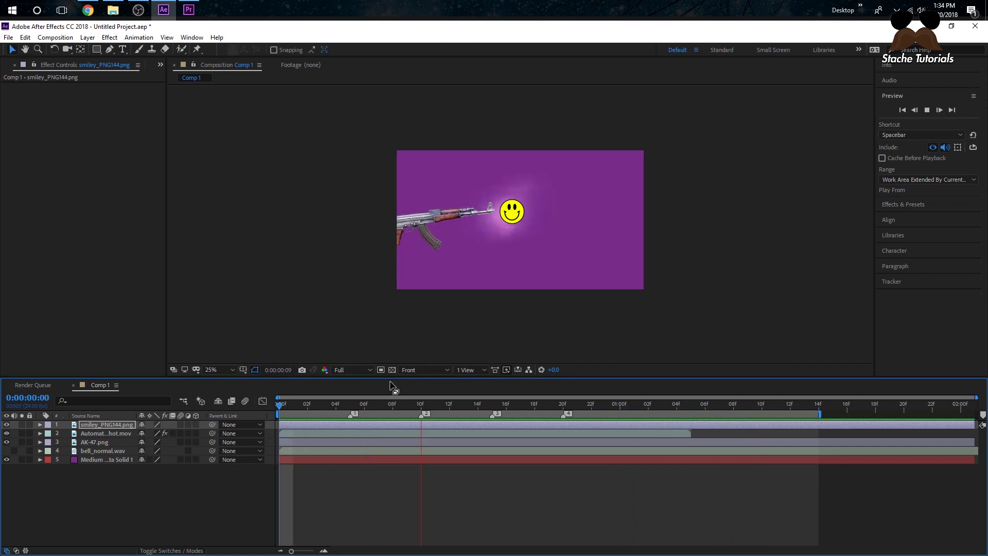
pyautogui.moveTo(337, 403); pyautogui.dragTo(693, 431)
pyautogui.press('space')
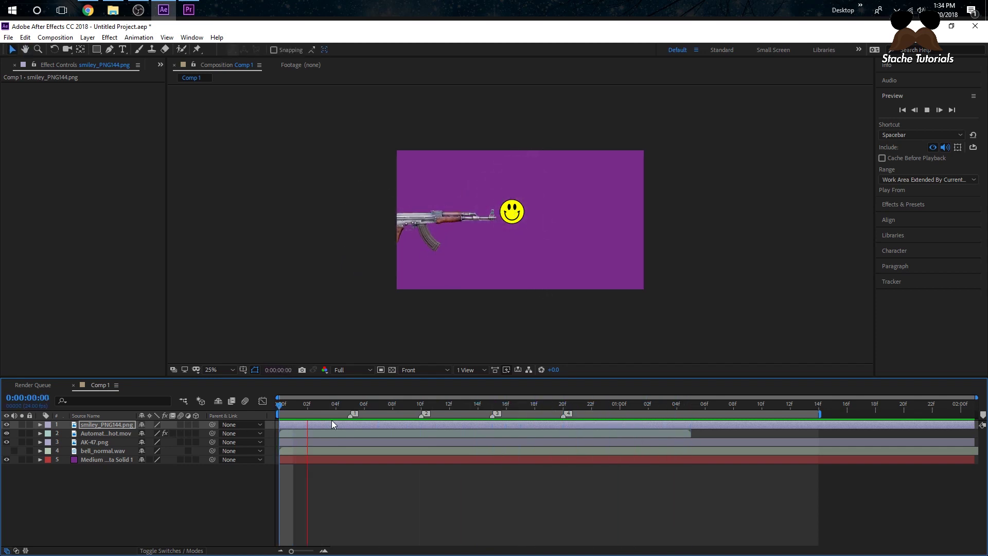
pyautogui.press('space')
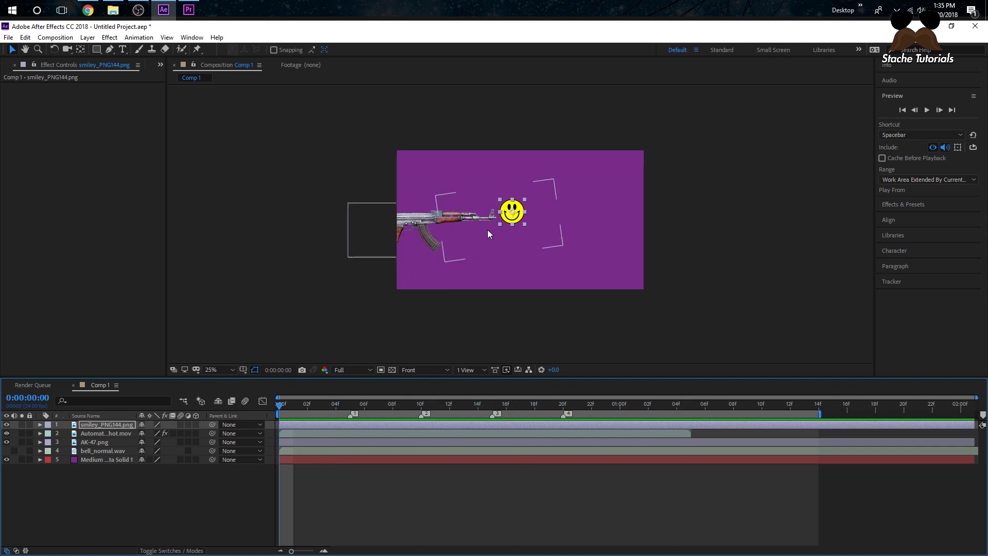
# Step: Shrink the smiley slightly and nudge it down onto the muzzle flash, then trim its layer to start at the first marker, frame 5
pyautogui.moveTo(524, 225); pyautogui.dragTo(522, 222)
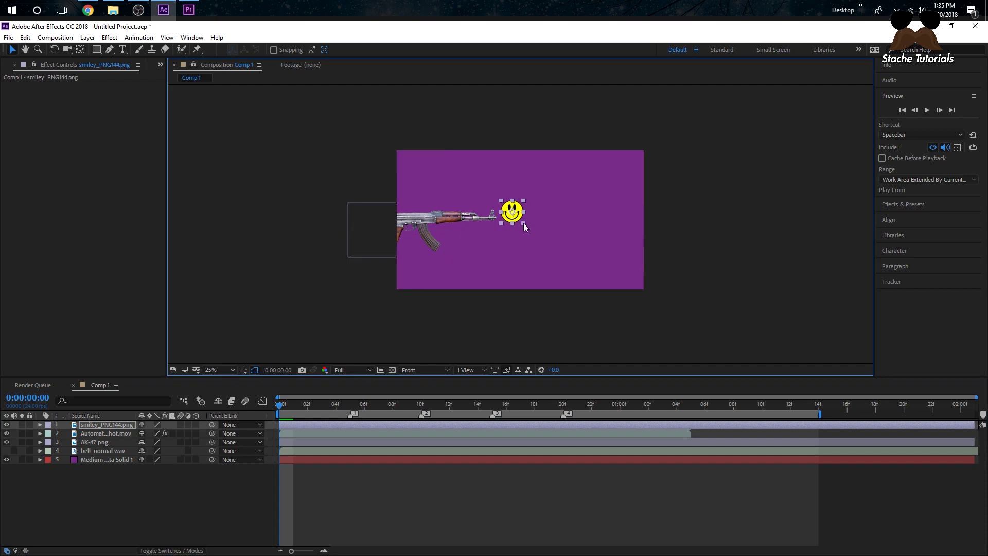
pyautogui.moveTo(523, 221); pyautogui.dragTo(523, 225)
pyautogui.moveTo(280, 426); pyautogui.dragTo(294, 426)
pyautogui.moveTo(350, 404)
pyautogui.mouseDown()
pyautogui.moveTo(325, 401)
pyautogui.moveTo(351, 406)
pyautogui.mouseUp()
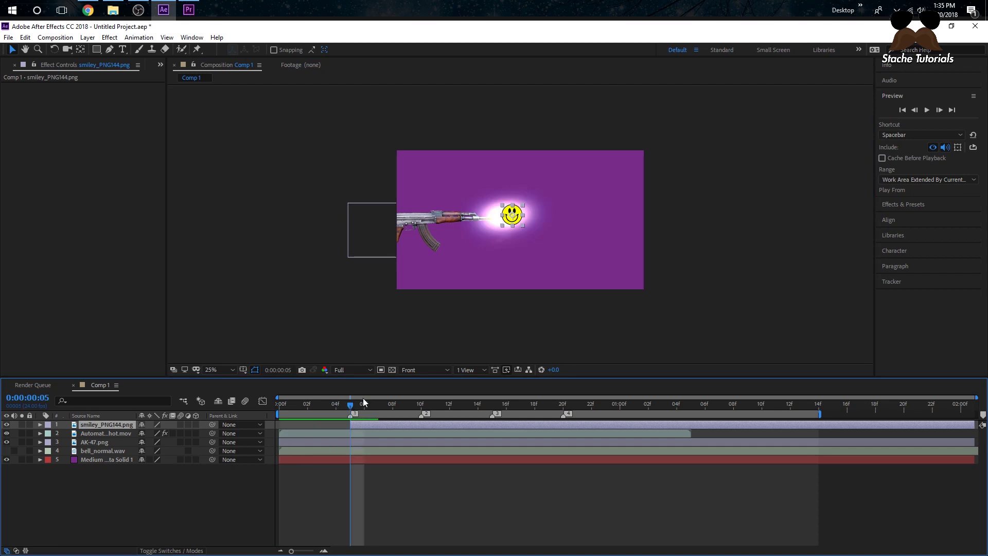
pyautogui.moveTo(351, 407)
pyautogui.mouseDown()
pyautogui.moveTo(406, 404)
pyautogui.moveTo(355, 398)
pyautogui.mouseUp()
pyautogui.moveTo(356, 406); pyautogui.dragTo(399, 403)
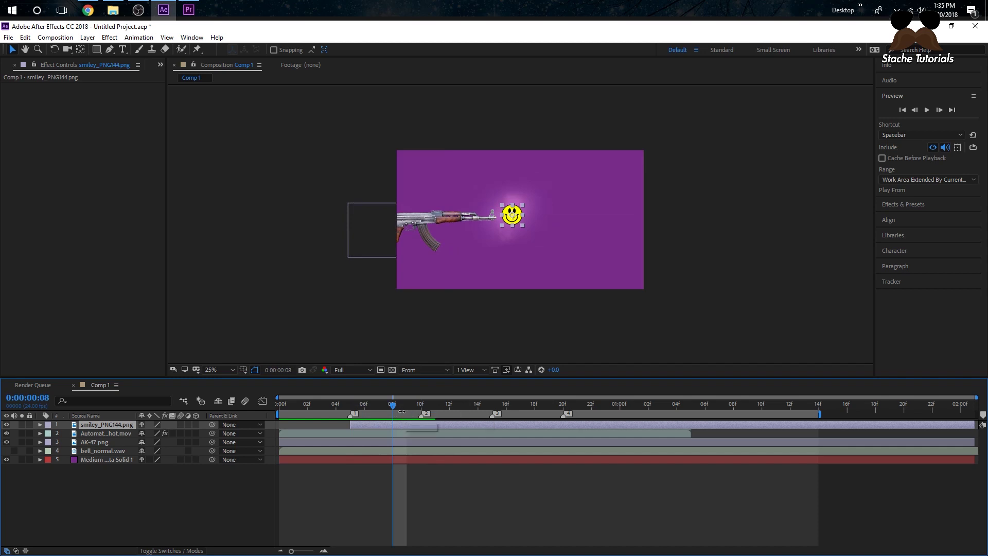
# Step: Keyframe the smiley's position from the muzzle at frame 5 to beyond the composition's right edge, about 2044, 506, at 0:00:01:02
pyautogui.moveTo(390, 408); pyautogui.dragTo(648, 409)
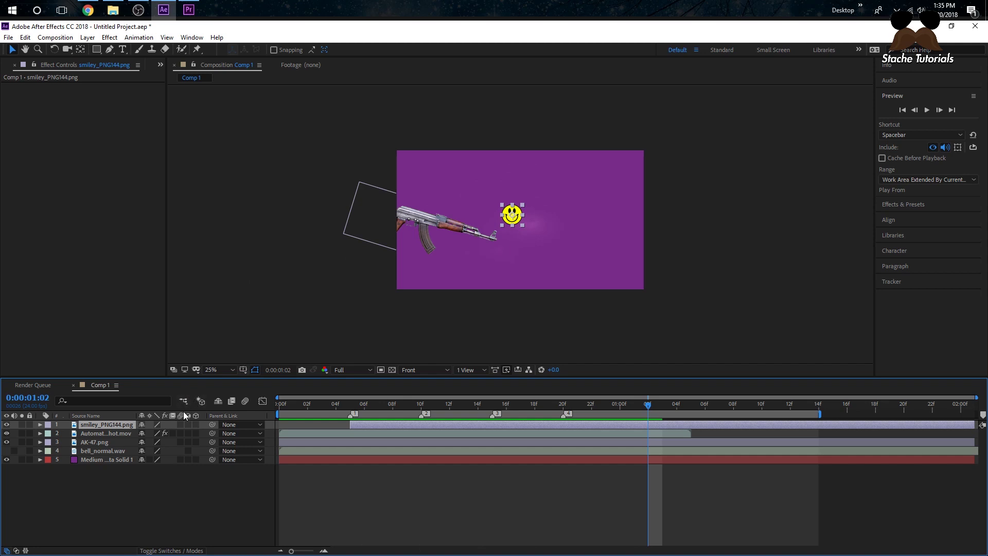
pyautogui.press('p')
pyautogui.click(67, 433)
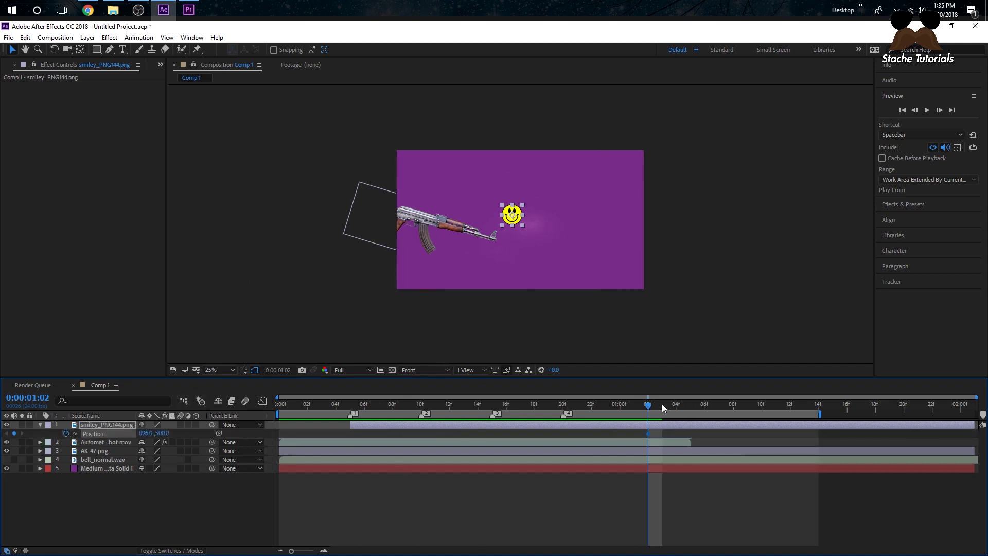
pyautogui.moveTo(648, 433); pyautogui.dragTo(353, 447)
pyautogui.moveTo(513, 215); pyautogui.dragTo(660, 216)
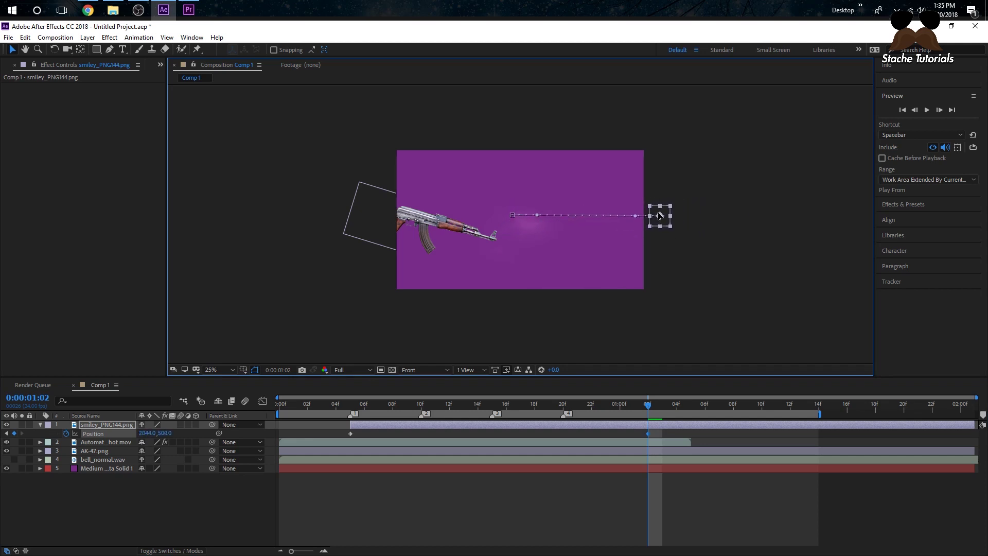
# Step: Play the composition to check the smiley's flight out of the gun
pyautogui.moveTo(415, 400); pyautogui.dragTo(338, 404)
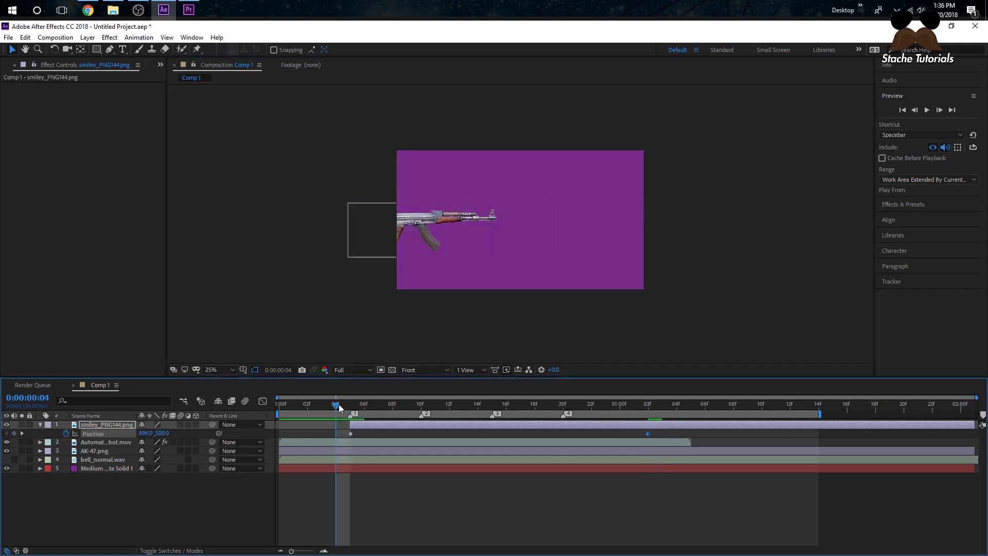
pyautogui.press('space')
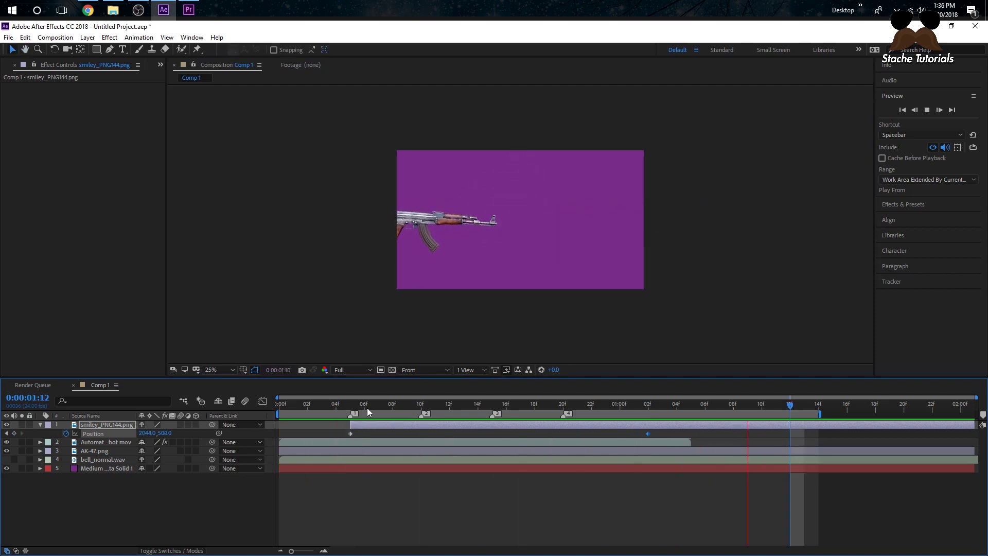
pyautogui.press('space')
# Step: Duplicate the smiley layer, shift the copy to start at the second marker, frame 10, and play back both smileys from frame 4
pyautogui.click(39, 425)
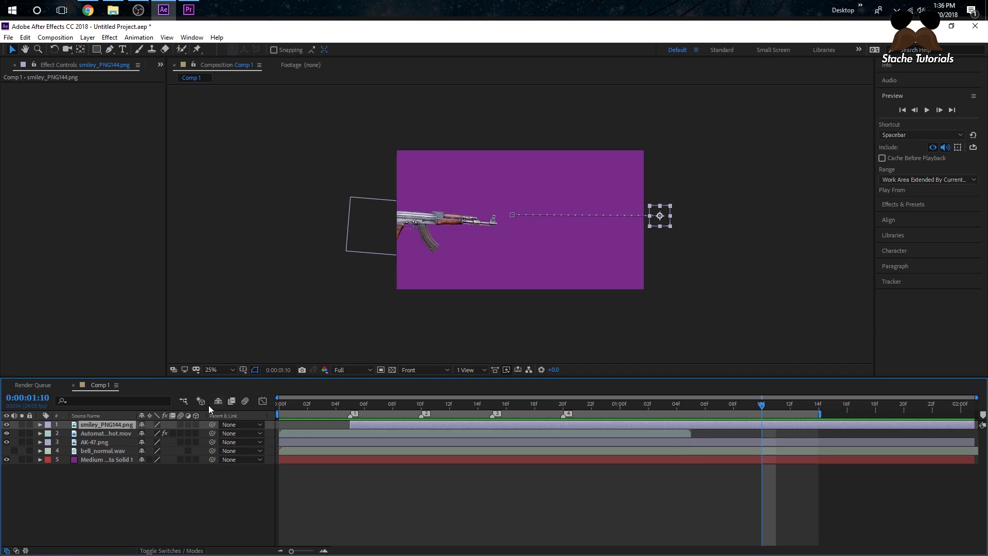
pyautogui.hotkey('ctrl', 'd')
pyautogui.click(420, 407)
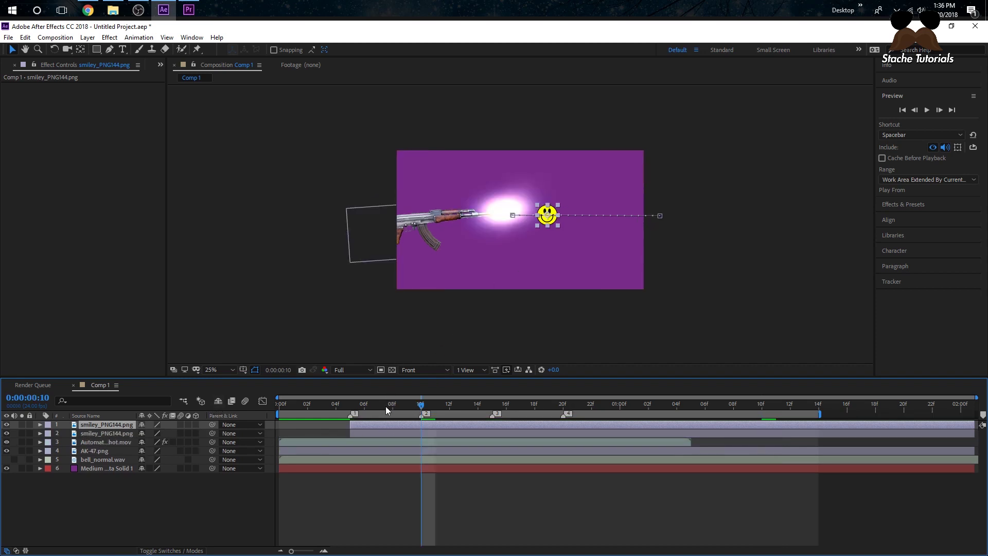
pyautogui.moveTo(385, 406); pyautogui.dragTo(364, 410)
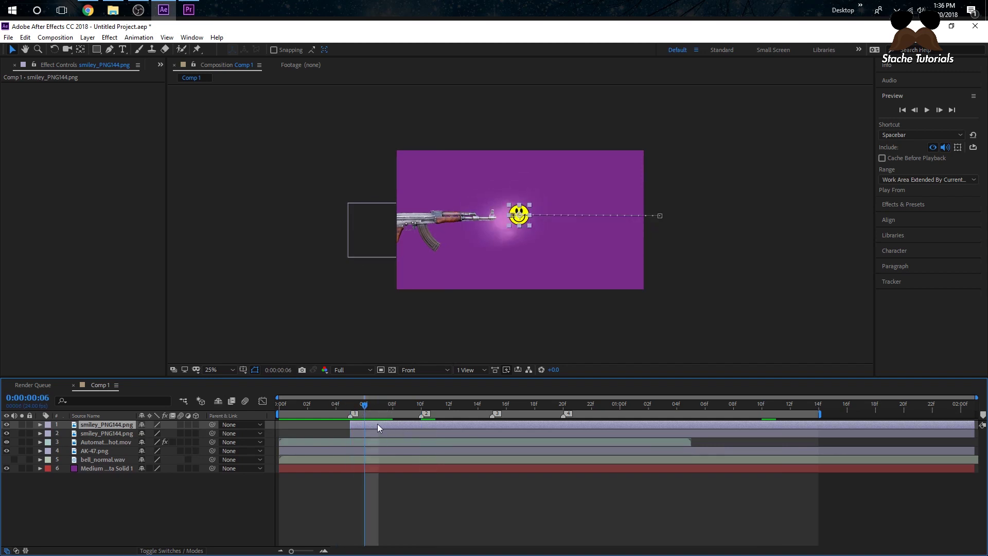
pyautogui.doubleClick(378, 425)
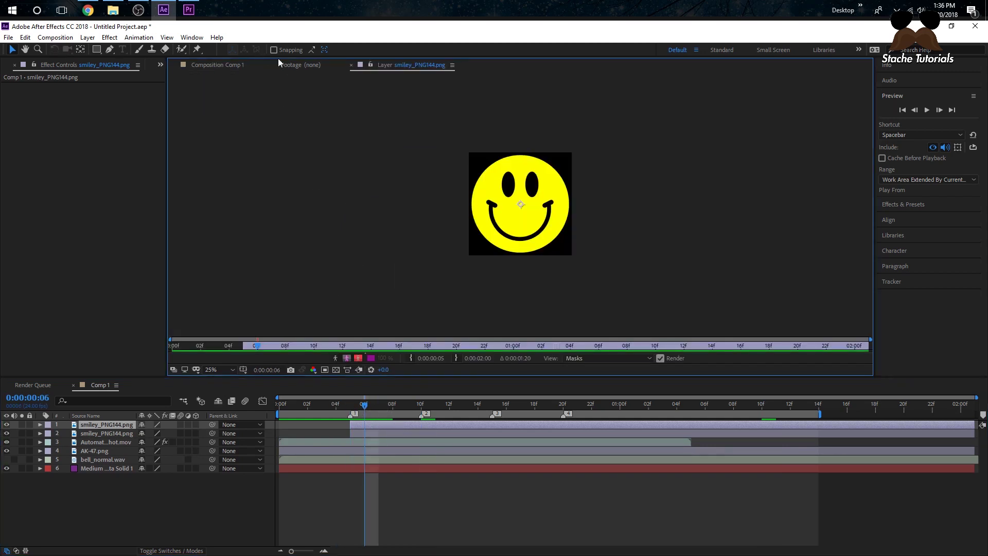
pyautogui.click(233, 65)
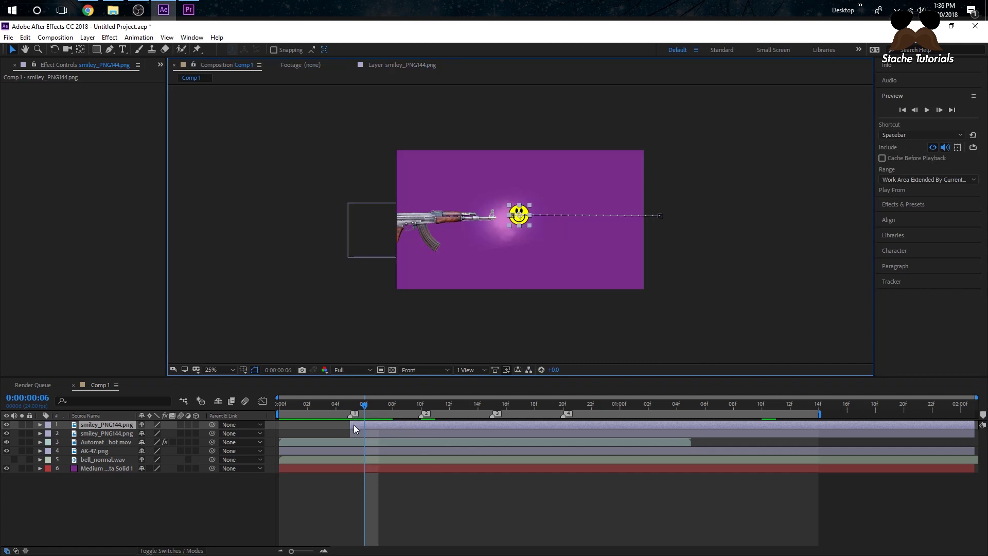
pyautogui.moveTo(354, 425); pyautogui.dragTo(424, 426)
pyautogui.click(338, 405)
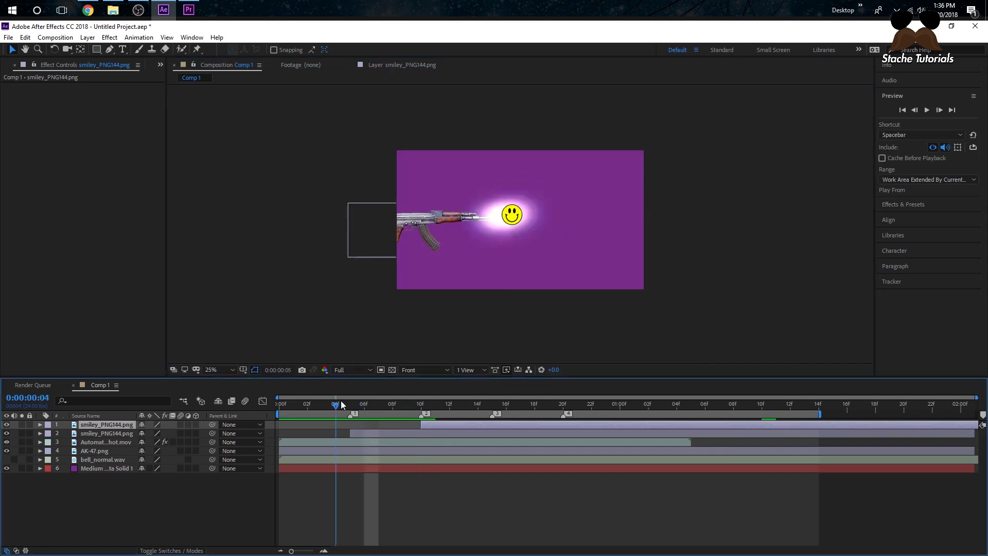
pyautogui.press('space')
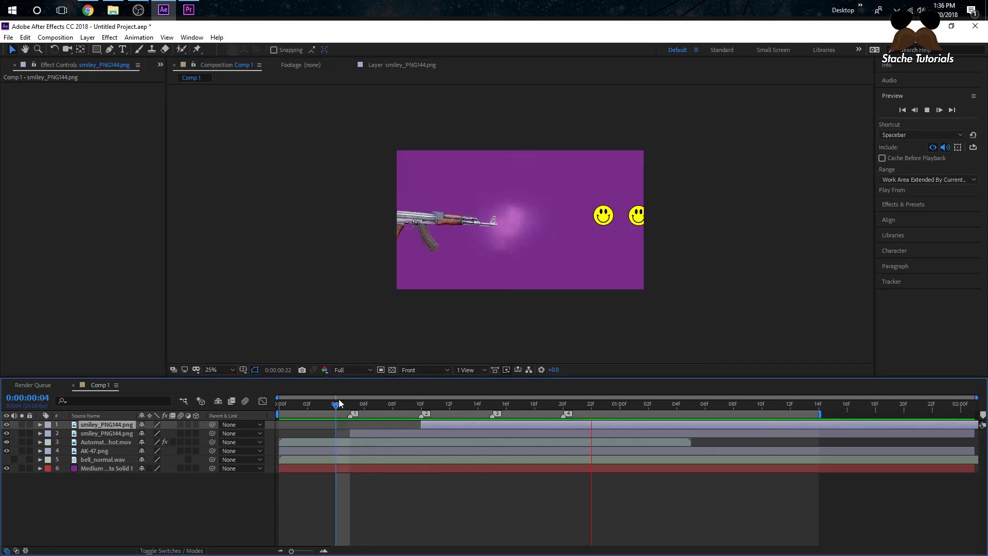
# Step: At frame 10, move the second smiley onto the raised muzzle flash and bend its motion path into an upward arc
pyautogui.moveTo(407, 404)
pyautogui.mouseDown()
pyautogui.moveTo(351, 404)
pyautogui.moveTo(421, 406)
pyautogui.mouseUp()
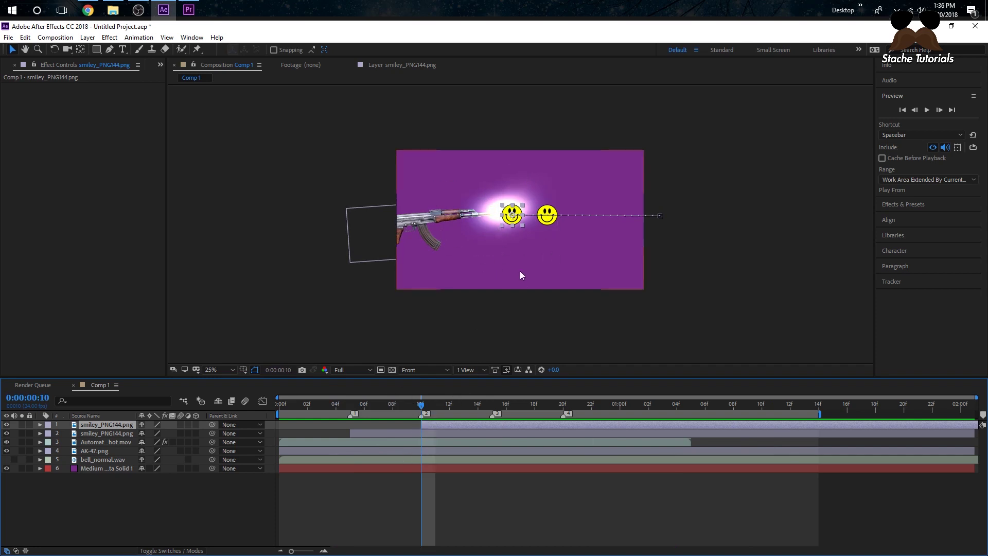
pyautogui.moveTo(509, 221); pyautogui.dragTo(497, 217)
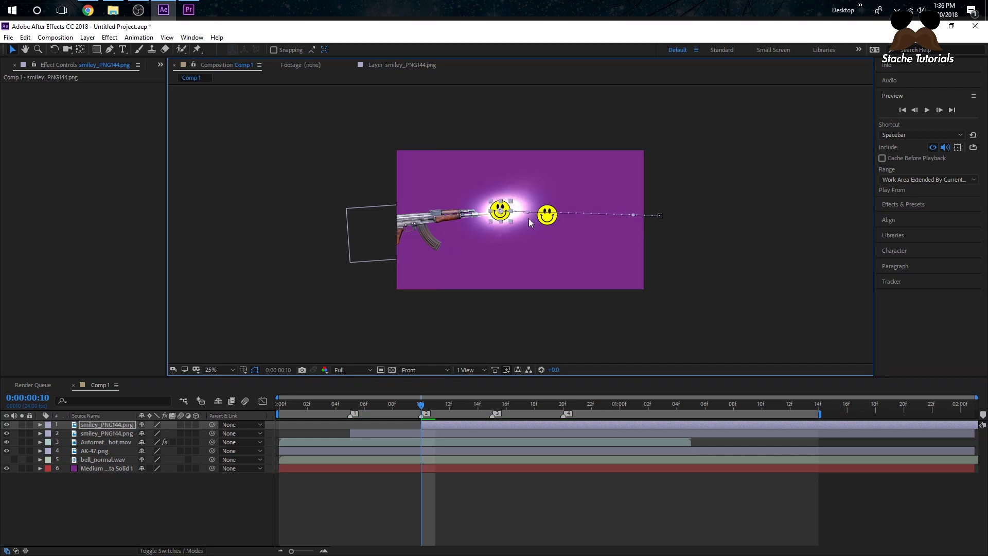
pyautogui.moveTo(632, 214); pyautogui.dragTo(571, 161)
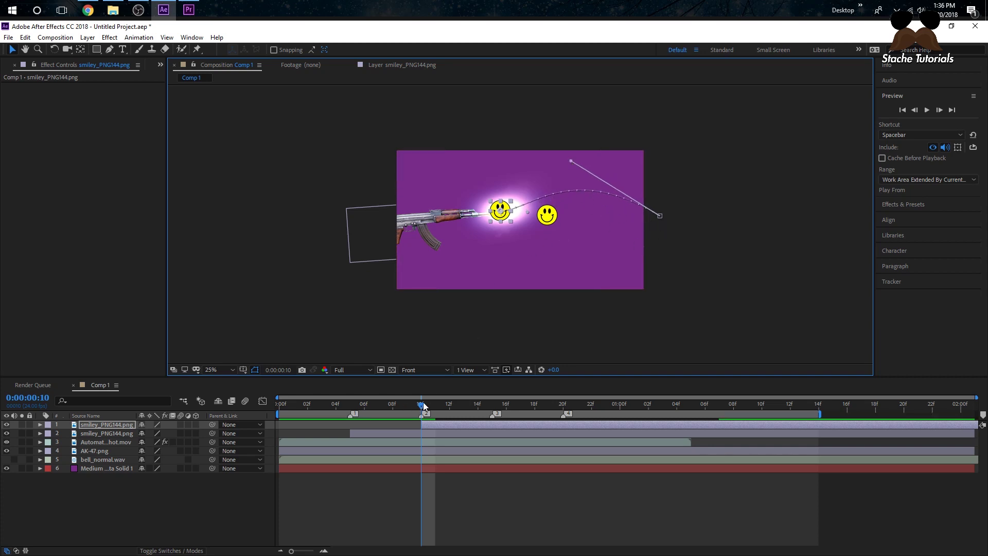
# Step: Scrub through the second smiley's curved flight and play the composition back from frame 2
pyautogui.moveTo(421, 405); pyautogui.dragTo(666, 425)
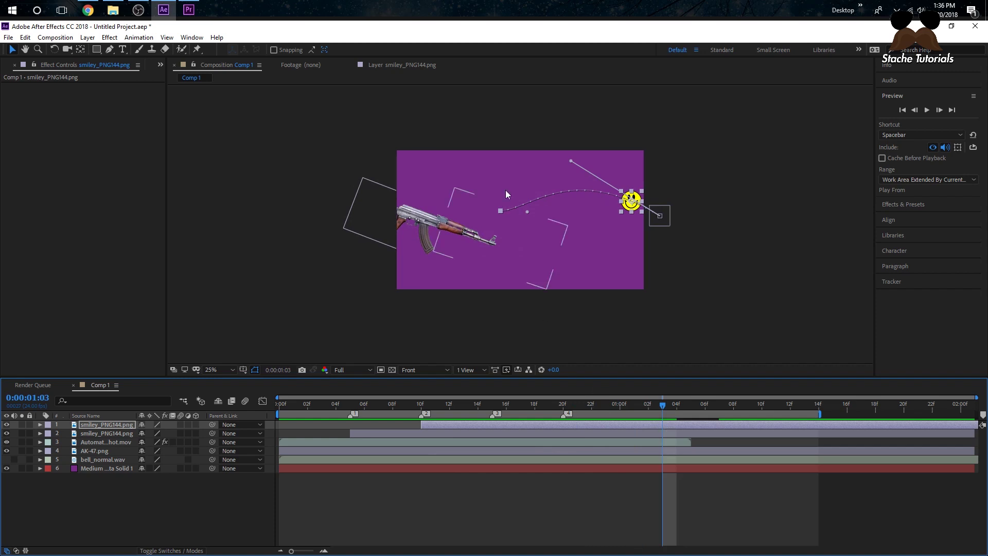
pyautogui.moveTo(619, 406); pyautogui.dragTo(307, 419)
pyautogui.press('space')
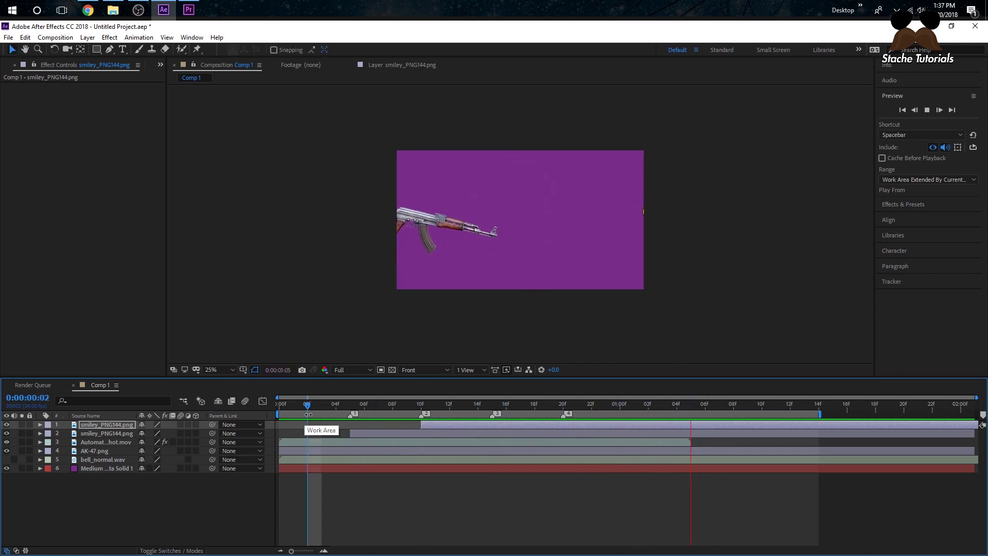
# Step: Duplicate the curved-path smiley layer and shift the copy to start at the third marker, frame 15
pyautogui.moveTo(385, 400); pyautogui.dragTo(521, 400)
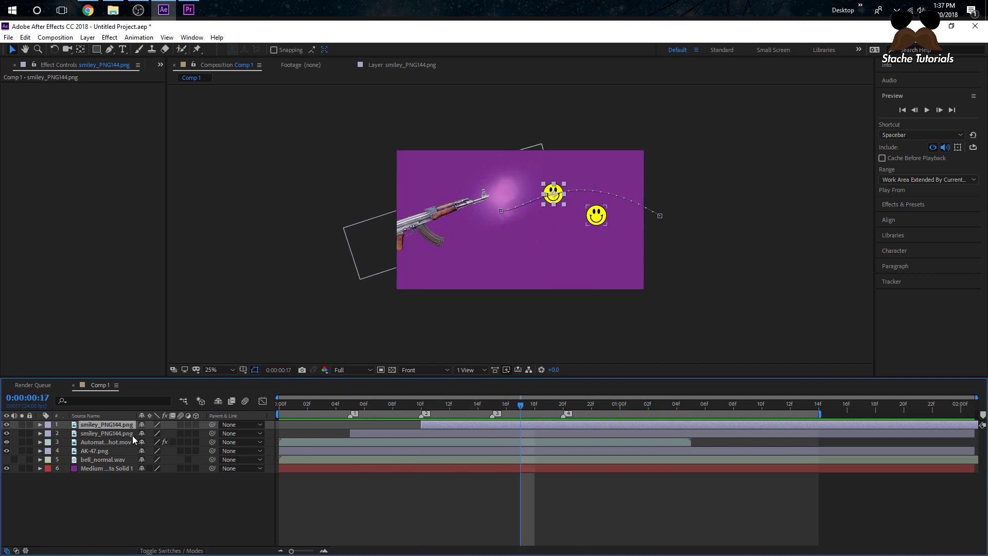
pyautogui.hotkey('ctrl', 'd')
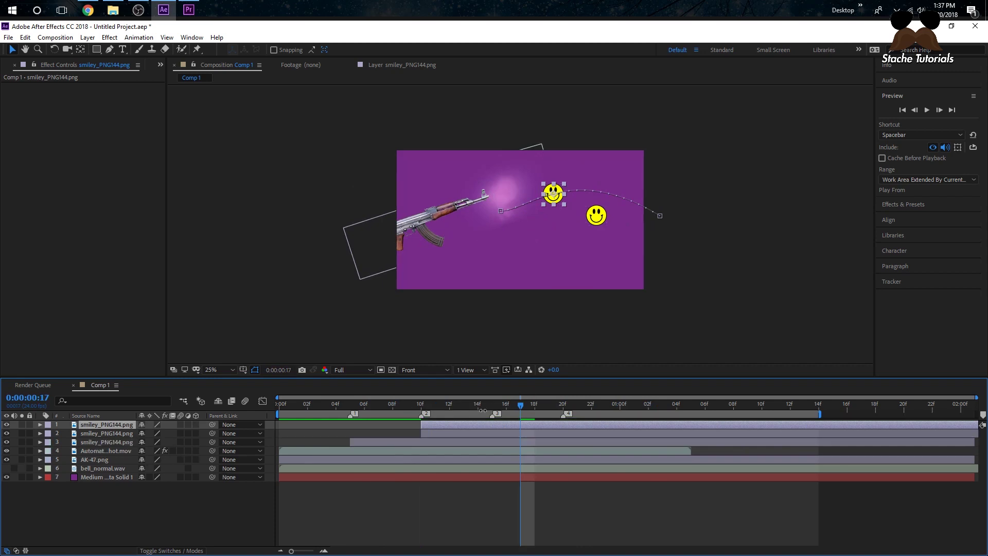
pyautogui.moveTo(449, 427); pyautogui.dragTo(497, 409)
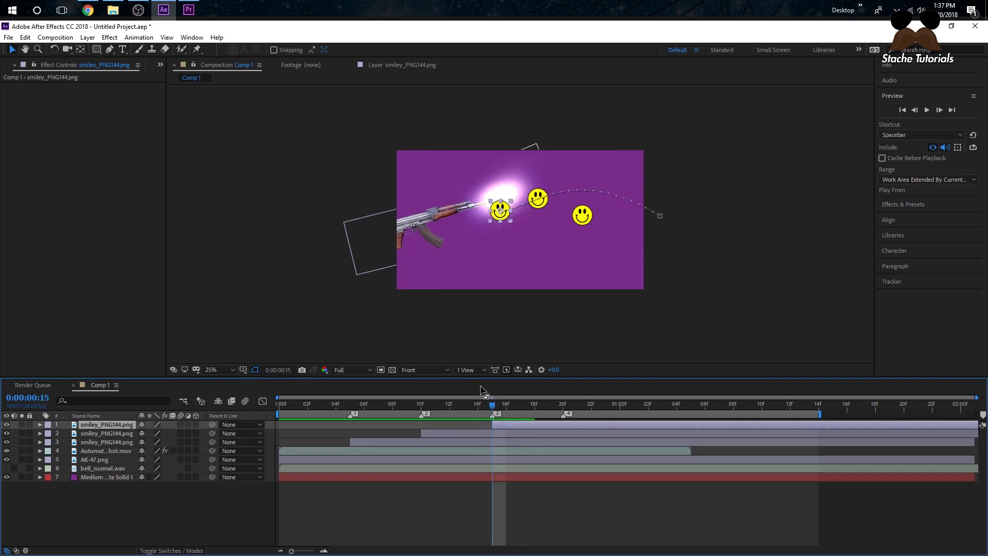
pyautogui.doubleClick(508, 216)
pyautogui.click(239, 66)
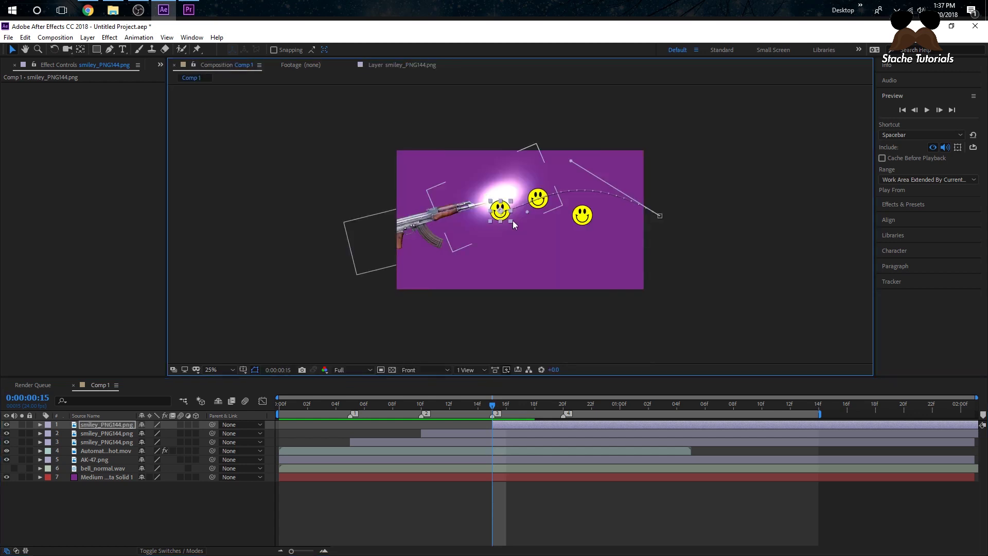
# Step: At frame 15, move the third smiley onto the muzzle flash and play the composition back from frame 4
pyautogui.moveTo(505, 215); pyautogui.dragTo(498, 201)
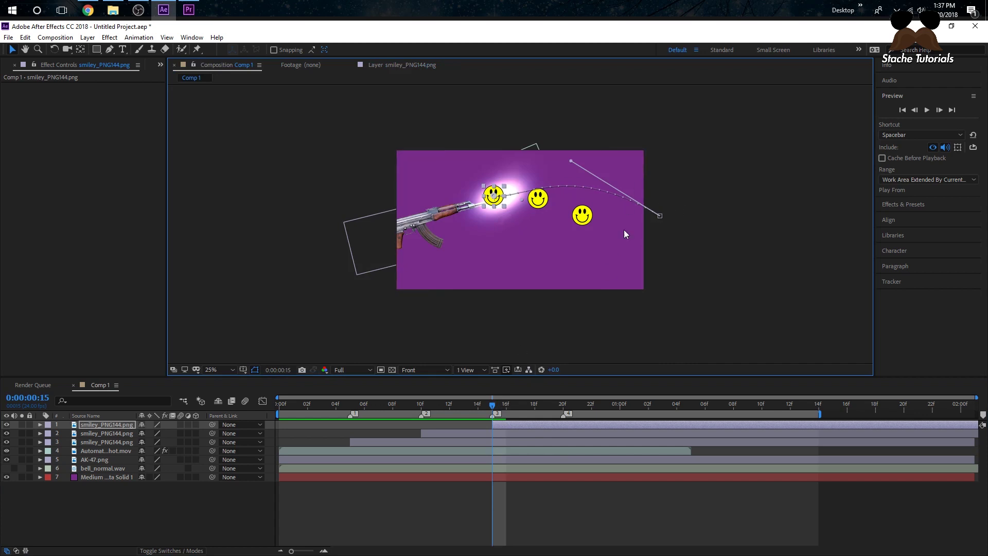
pyautogui.press('space')
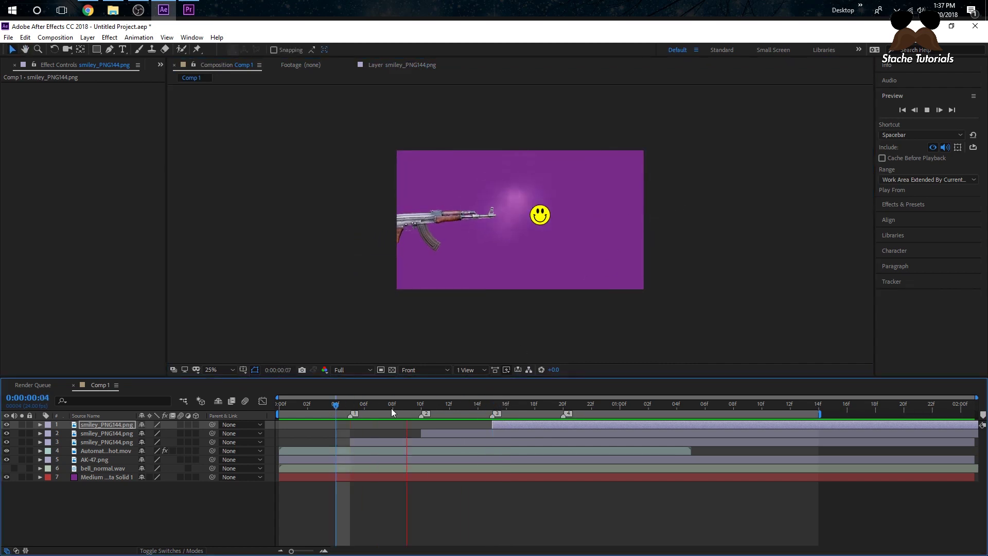
# Step: Duplicate the third smiley layer and shift the copy to start at the fourth marker, frame 20
pyautogui.moveTo(489, 407); pyautogui.dragTo(564, 390)
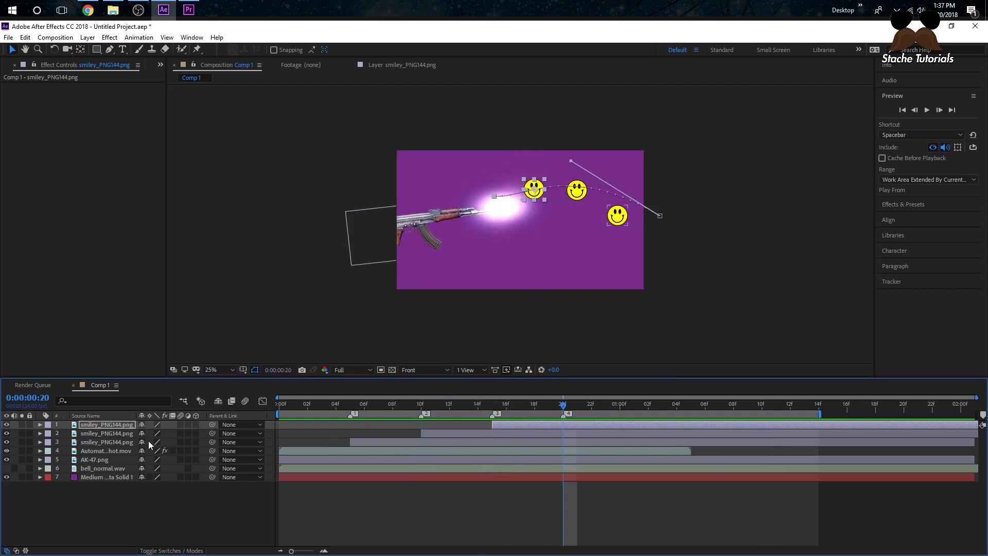
pyautogui.click(114, 424)
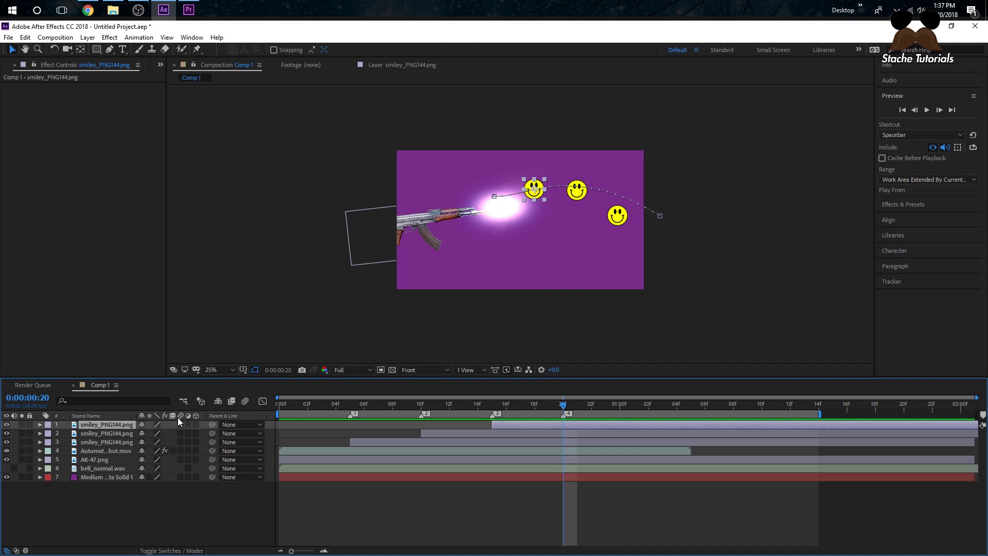
pyautogui.hotkey('ctrl', 'd')
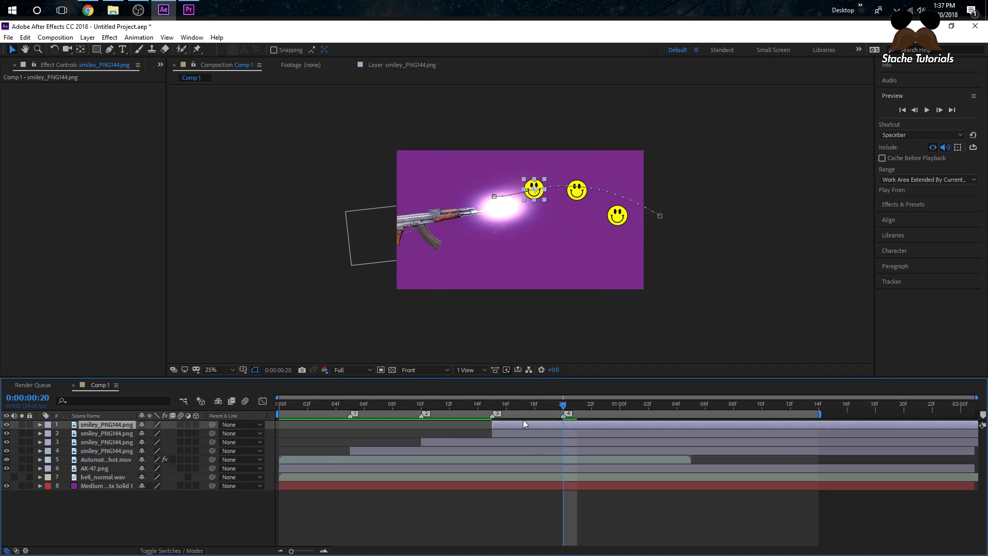
pyautogui.moveTo(523, 421); pyautogui.dragTo(591, 428)
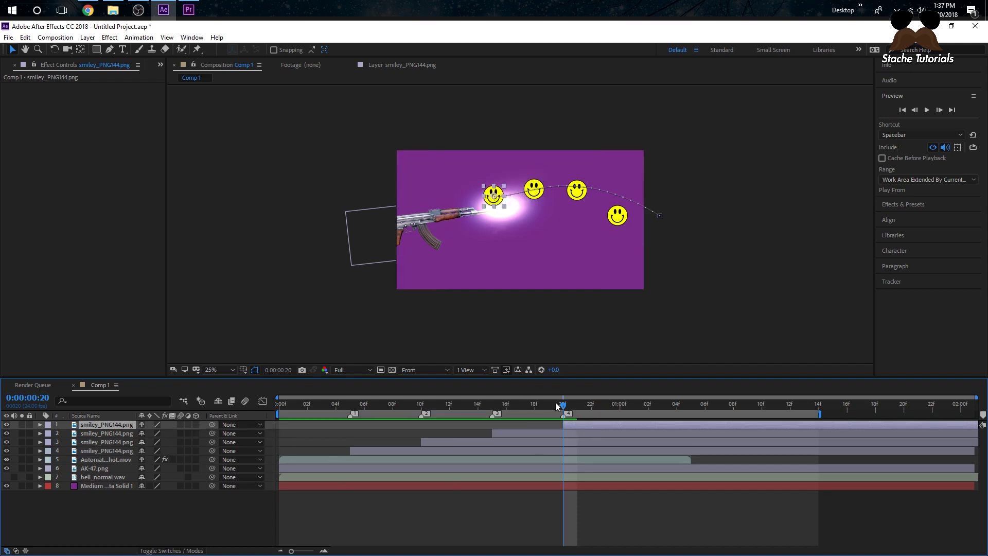
# Step: At frame 20, move the fourth smiley onto the muzzle flash and bend its motion path into a downward arc
pyautogui.moveTo(499, 195); pyautogui.dragTo(497, 207)
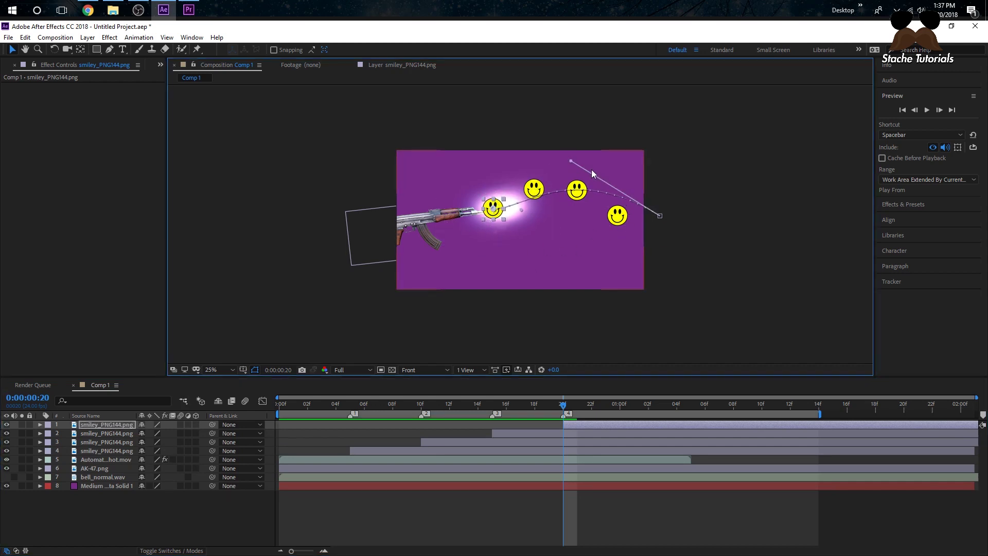
pyautogui.moveTo(571, 161); pyautogui.dragTo(532, 281)
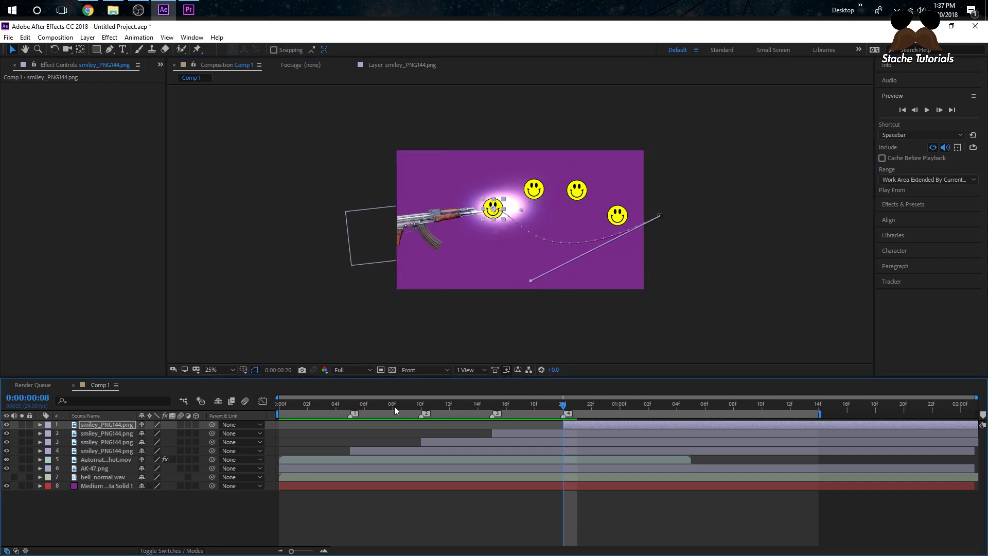
# Step: Play the composition back from frame 13 and again from frame 3 to review all four smiley shots
pyautogui.press('space')
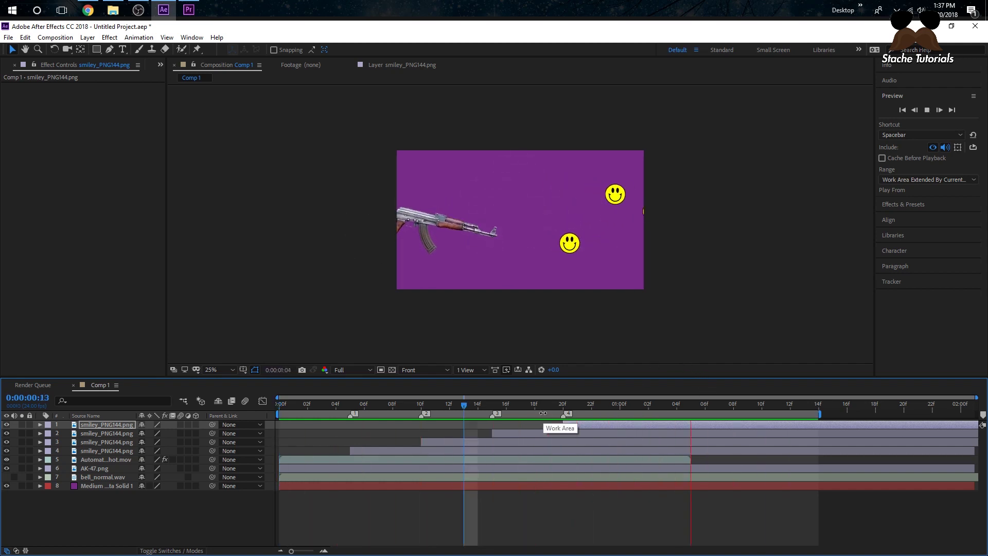
pyautogui.press('space')
pyautogui.press('space')
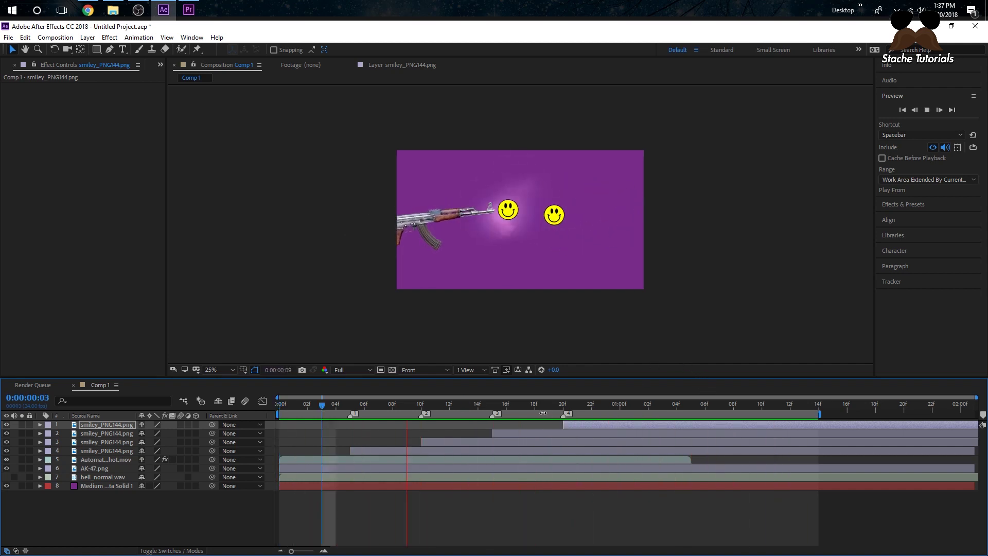
pyautogui.press('space')
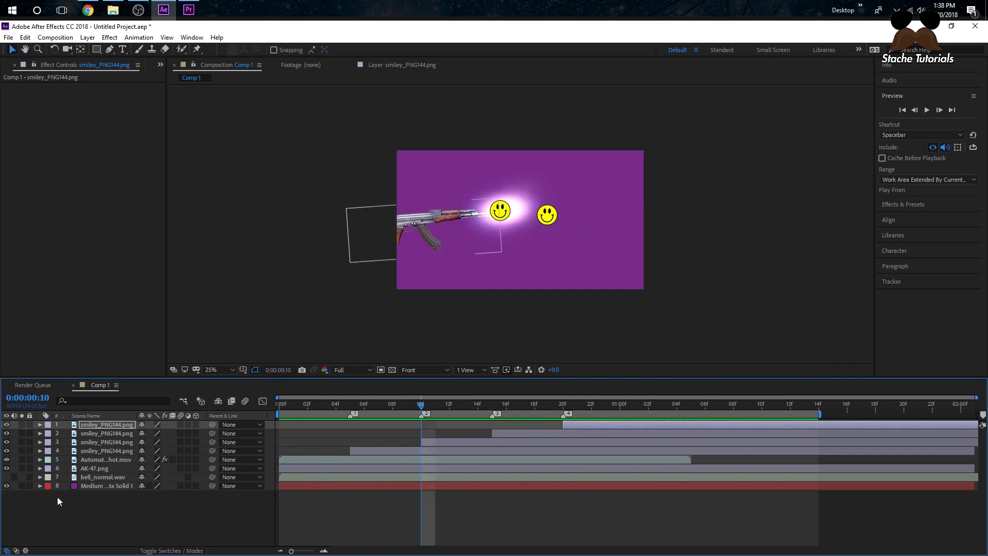
# Step: Turn on the audio of the bell_normal.wav layer and play the composition from frame 0 to hear it
pyautogui.click(13, 477)
pyautogui.click(312, 405)
pyautogui.press('Home')
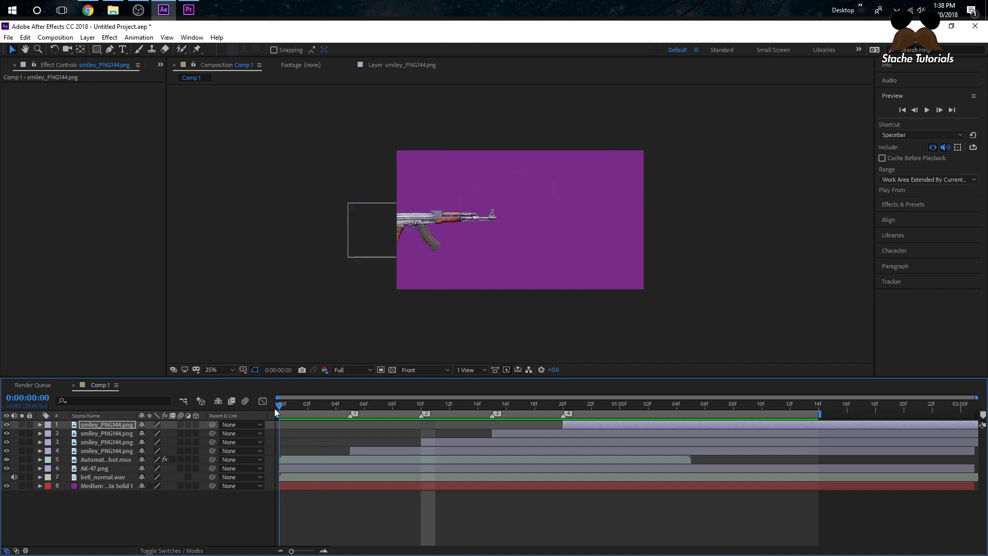
pyautogui.press('space')
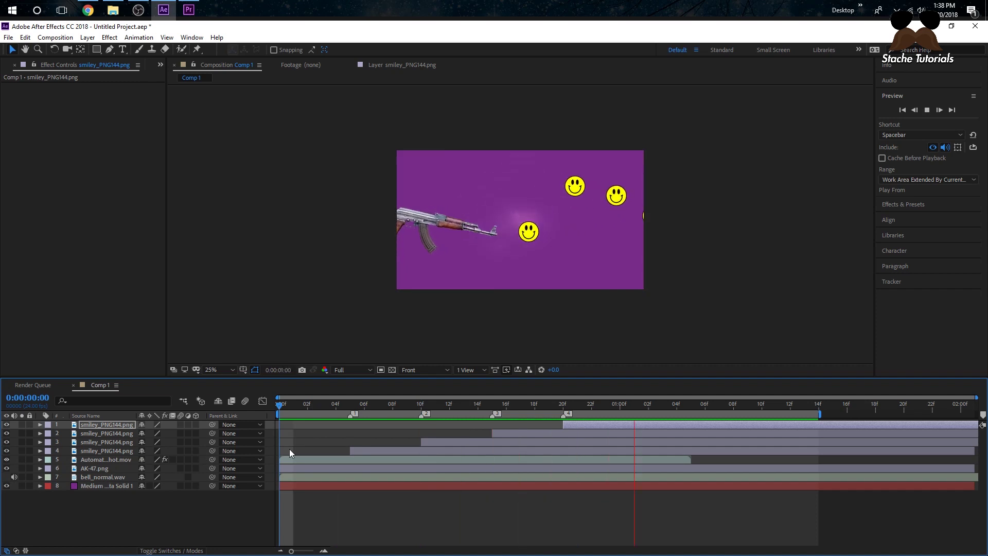
pyautogui.press('space')
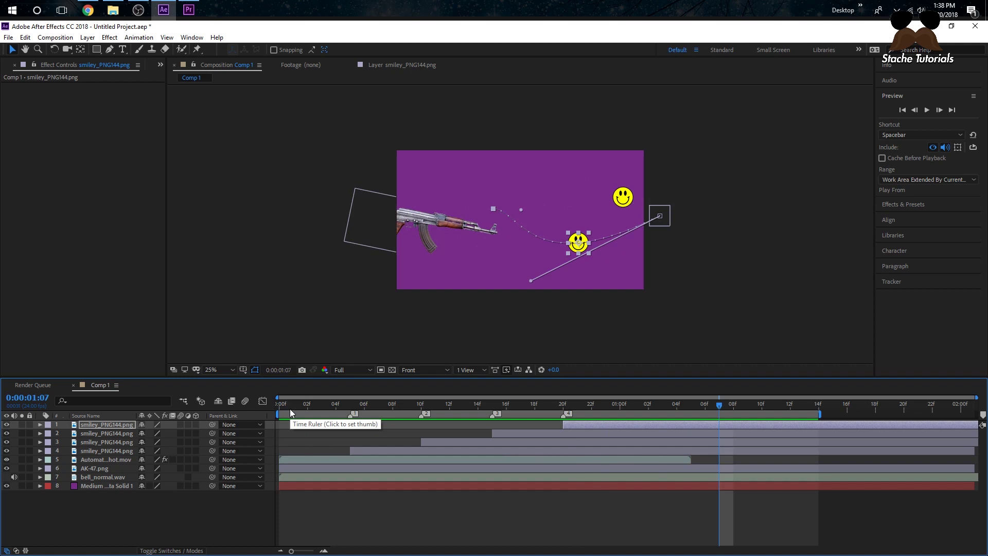
# Step: Reveal the waveform of bell_normal.wav, split the layer at 0:00:01:07, and delete the part after the split
pyautogui.click(40, 477)
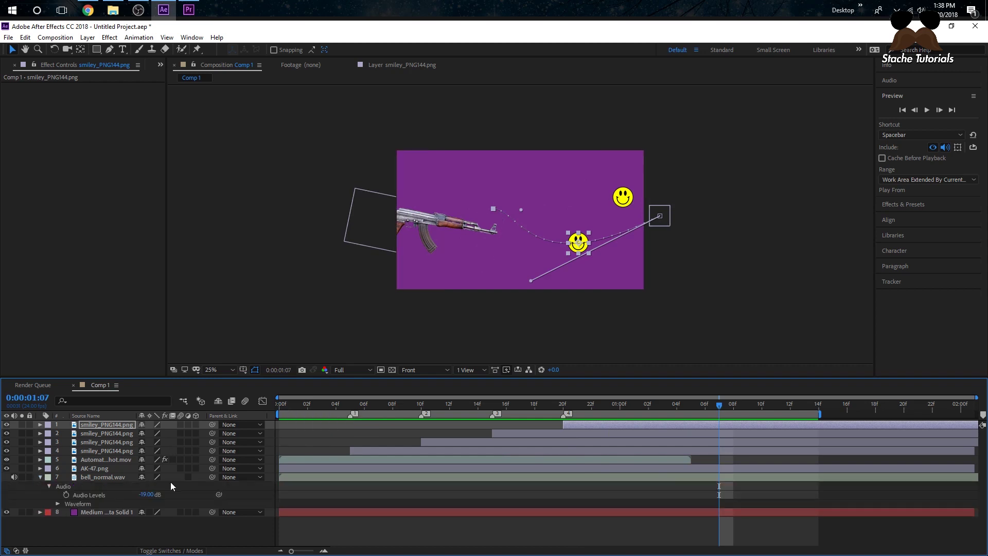
pyautogui.click(57, 504)
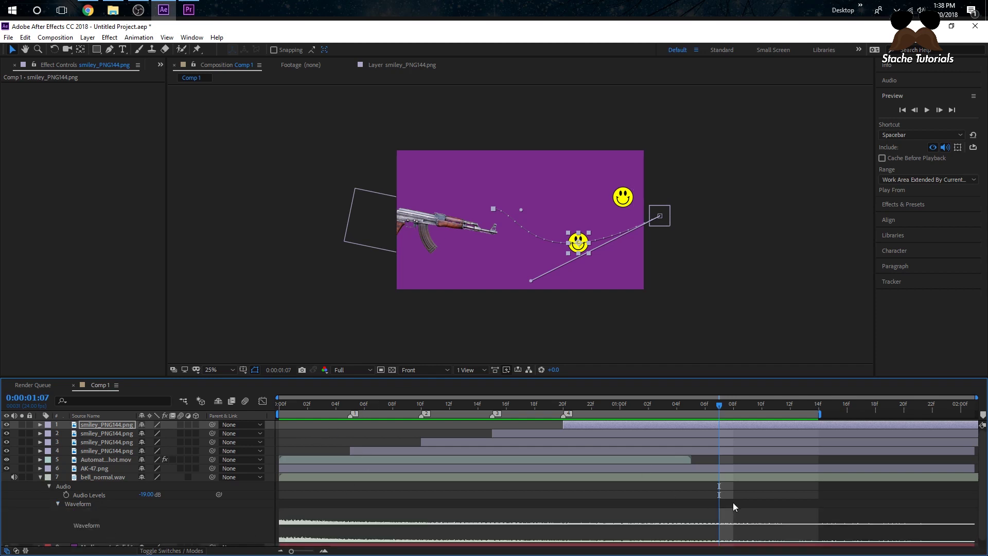
pyautogui.scroll(-1, 278, 508)
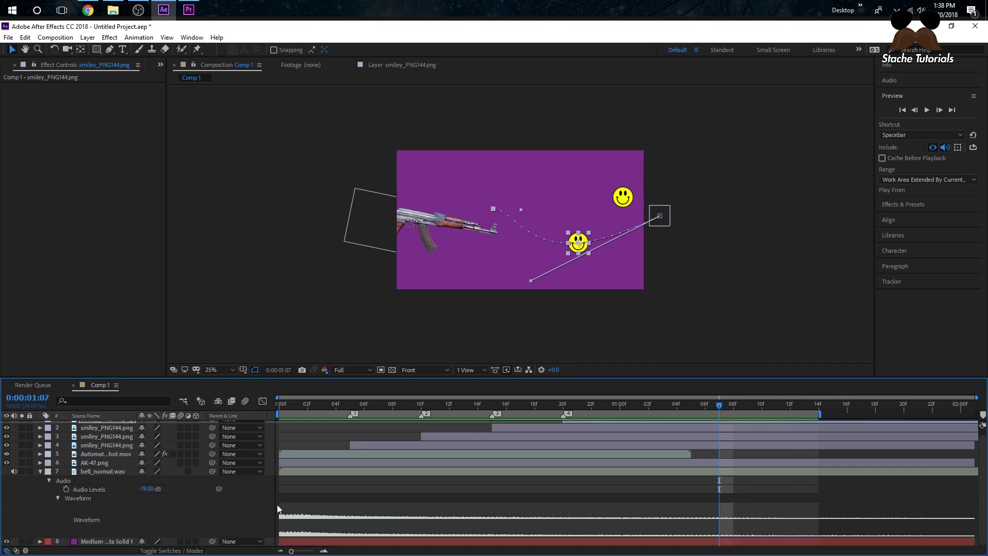
pyautogui.click(91, 469)
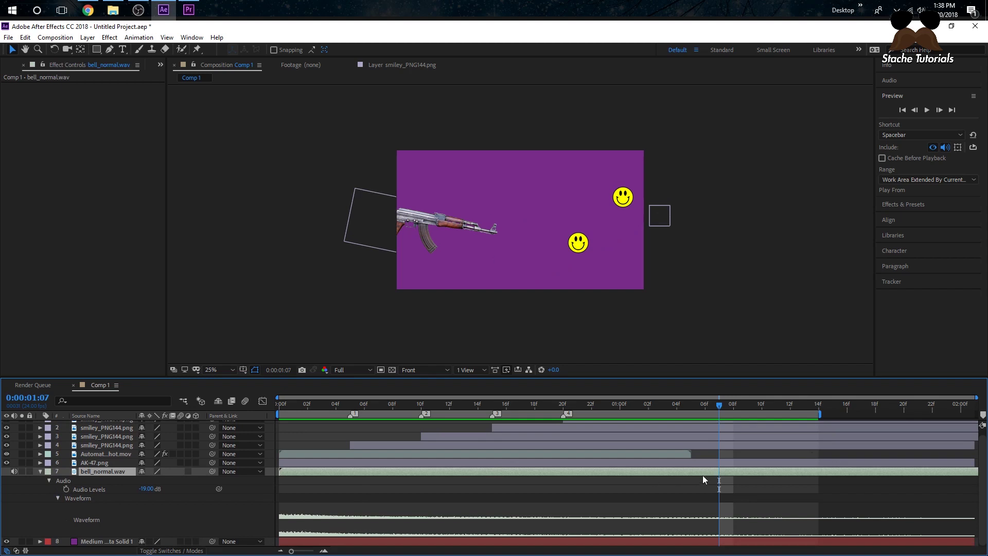
pyautogui.hotkey('ctrl', 'shift', 'd')
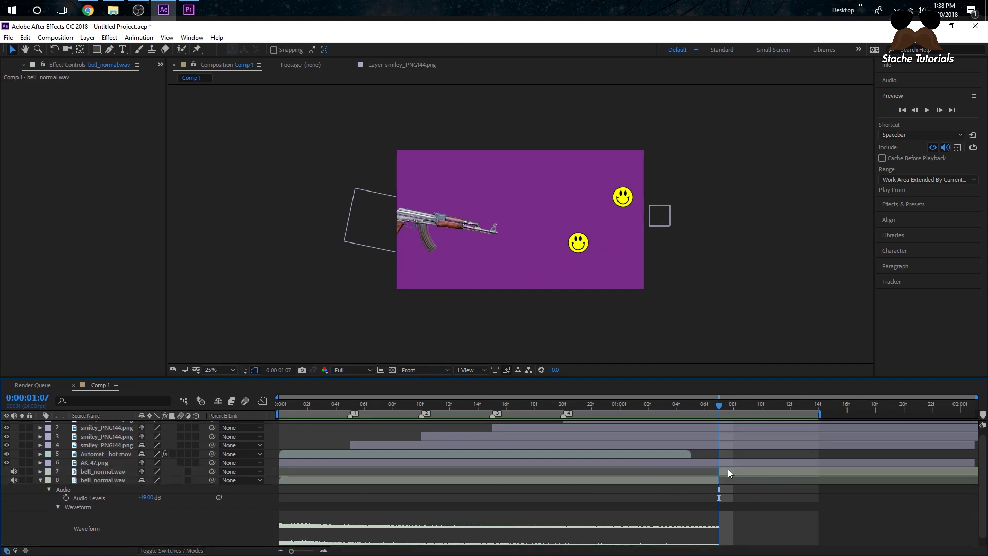
pyautogui.press('Delete')
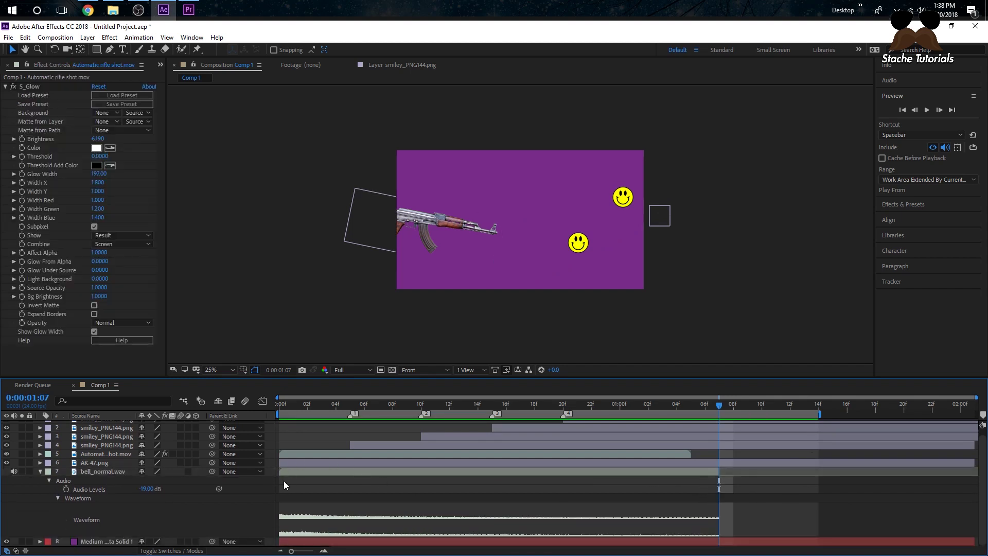
# Step: Play the composition from frame 0 to check the timing of the trimmed bell sound
pyautogui.moveTo(301, 404); pyautogui.dragTo(268, 404)
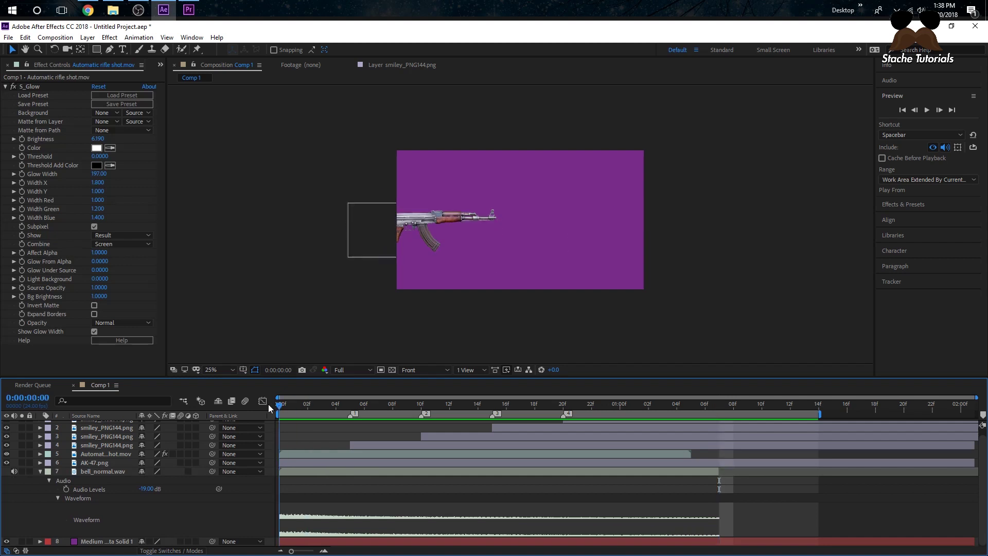
pyautogui.press('space')
pyautogui.press('space')
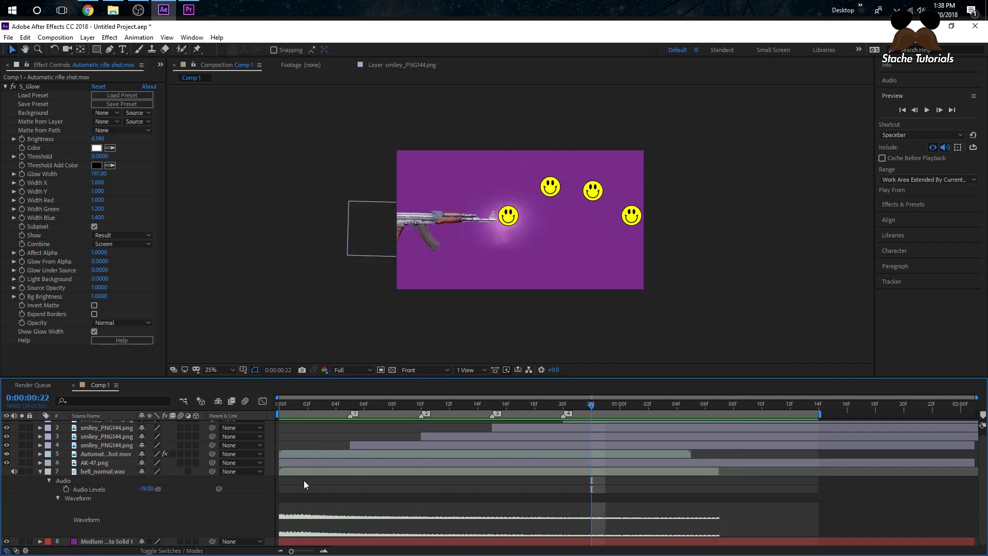
# Step: Shift the bell_normal.wav layer to start at the first marker, frame 5, and collapse its properties
pyautogui.click(309, 422)
pyautogui.click(289, 472)
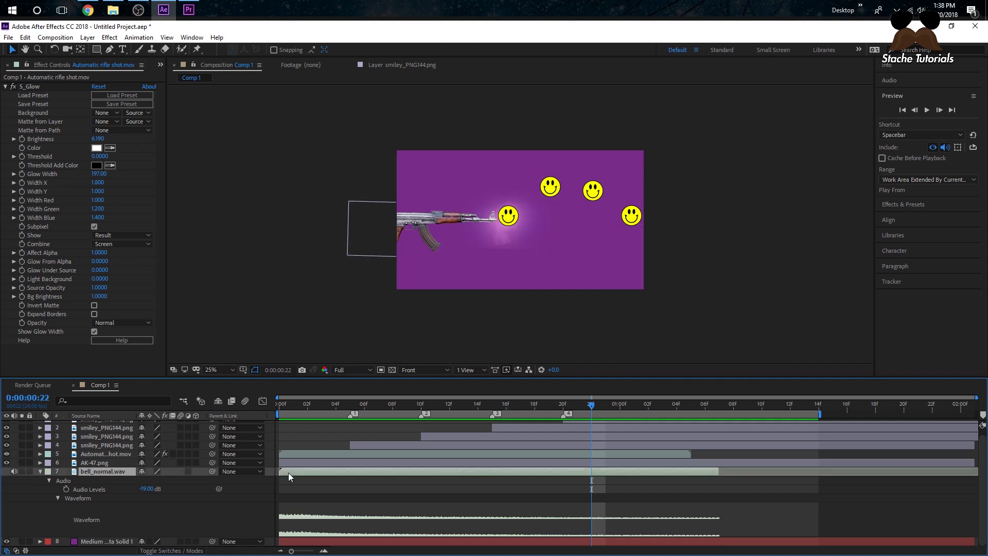
pyautogui.click(351, 404)
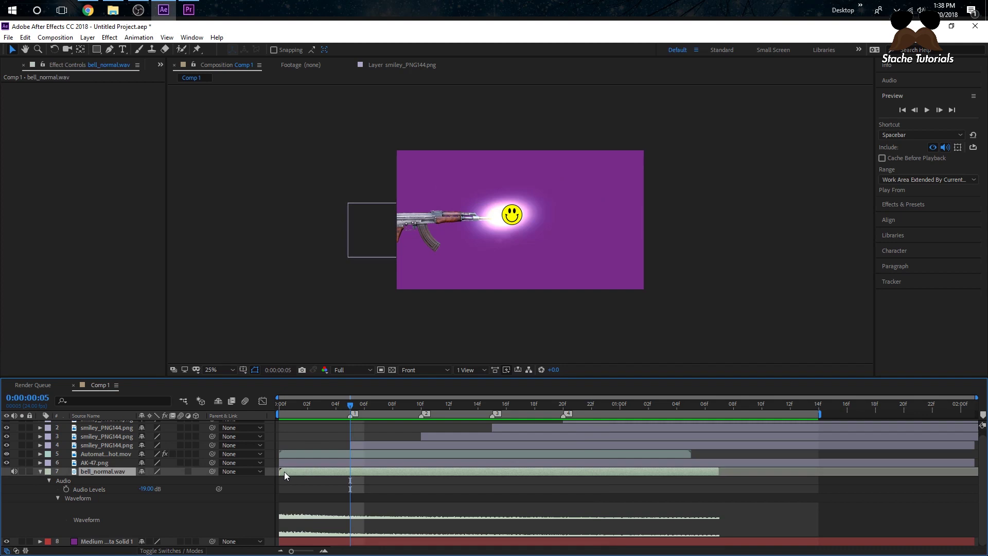
pyautogui.moveTo(284, 472); pyautogui.dragTo(355, 471)
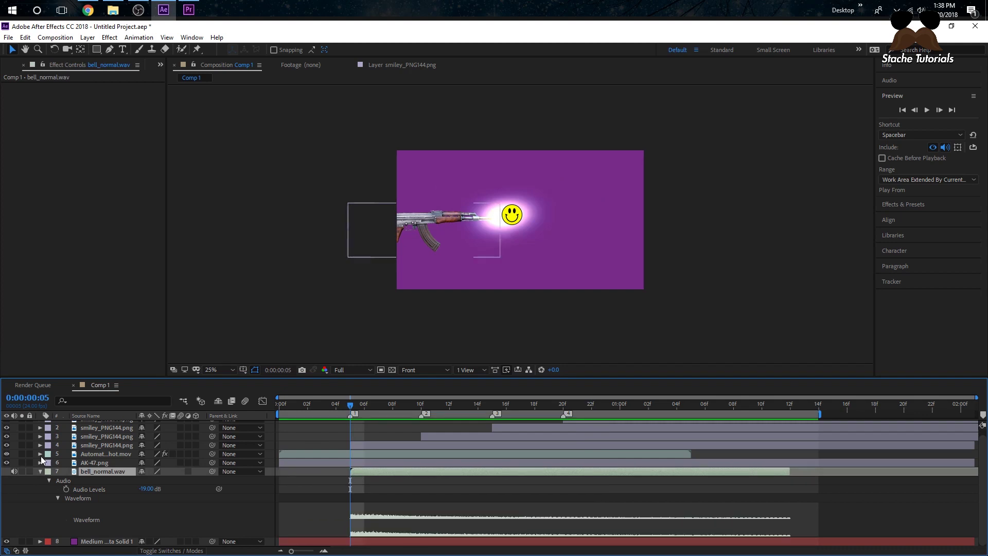
pyautogui.click(41, 472)
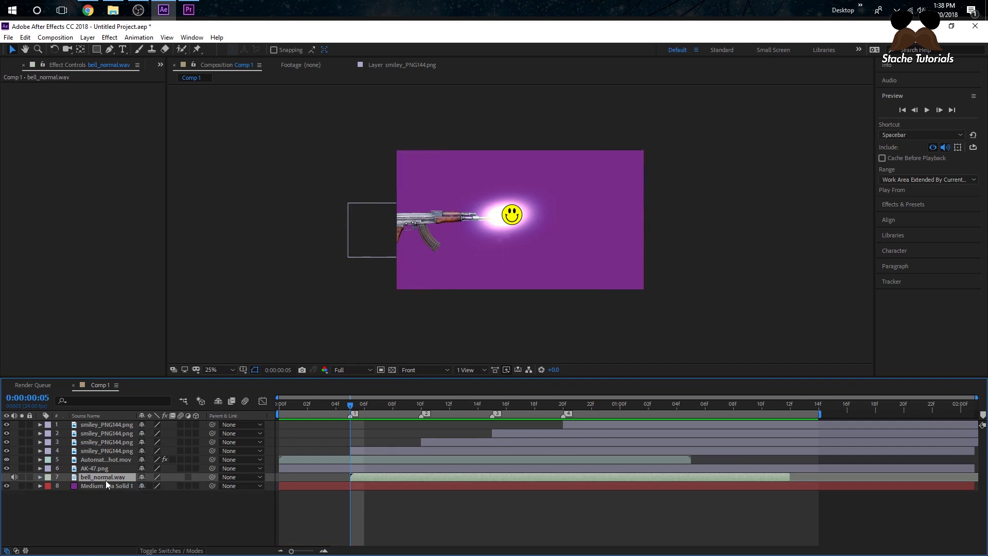
# Step: Duplicate the bell_normal.wav layer three times and shift the copies to start at the markers on frames 10, 15 and 20
pyautogui.hotkey('ctrl', 'd')
pyautogui.moveTo(367, 478); pyautogui.dragTo(595, 474)
pyautogui.click(422, 403)
pyautogui.hotkey('ctrl', 'd')
pyautogui.hotkey('ctrl', 'd')
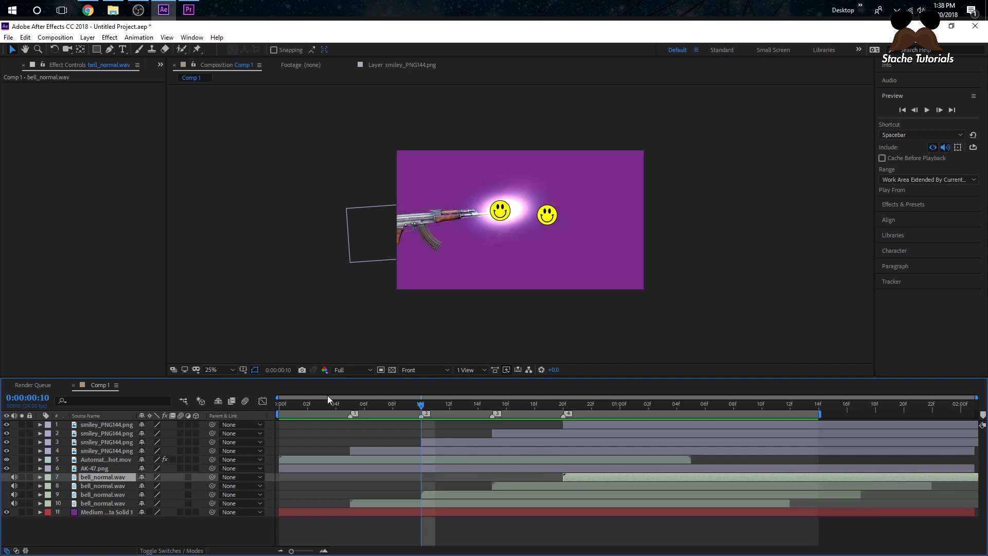
# Step: Play the composition back from the beginning to check that the bell sounds match the four smiley shots
pyautogui.press('Home')
pyautogui.press('space')
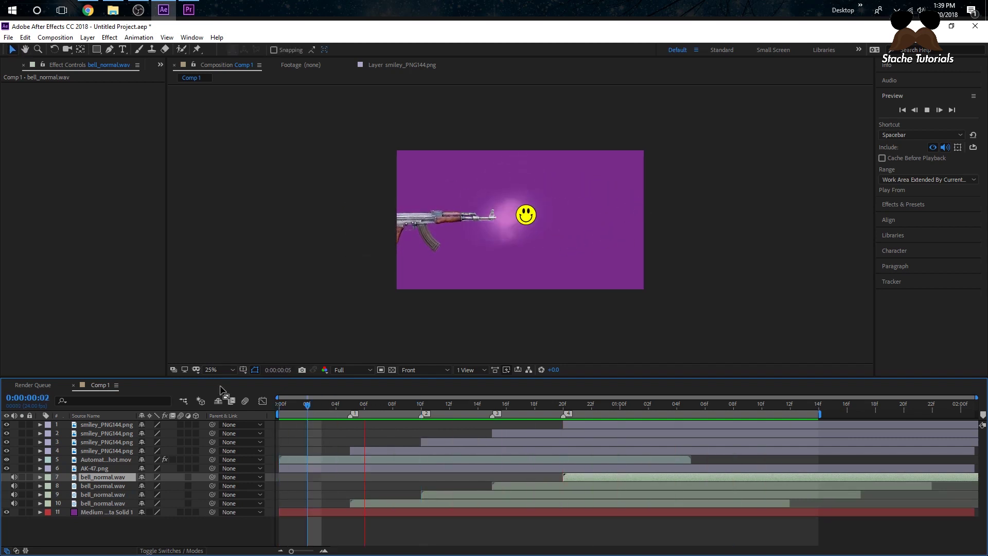
pyautogui.press('space')
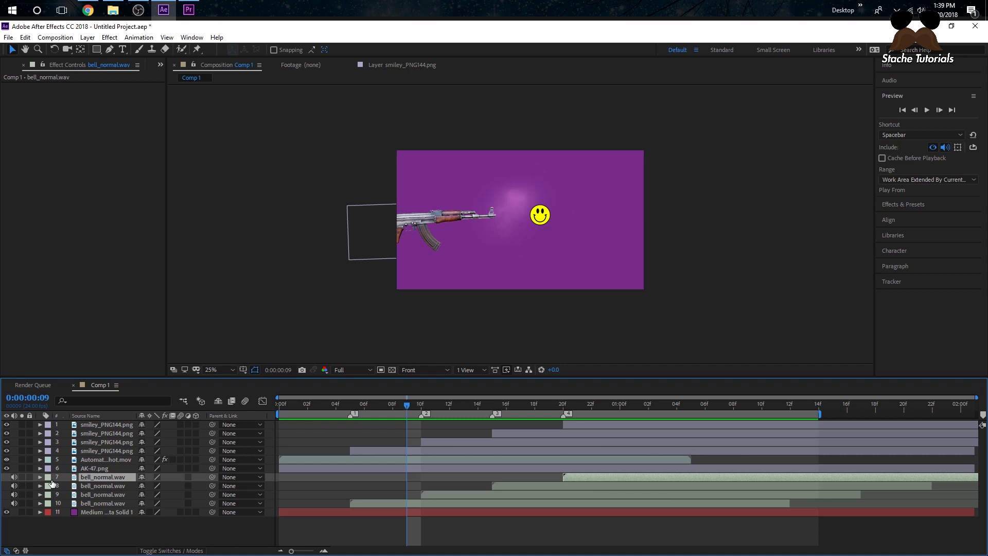
pyautogui.press('space')
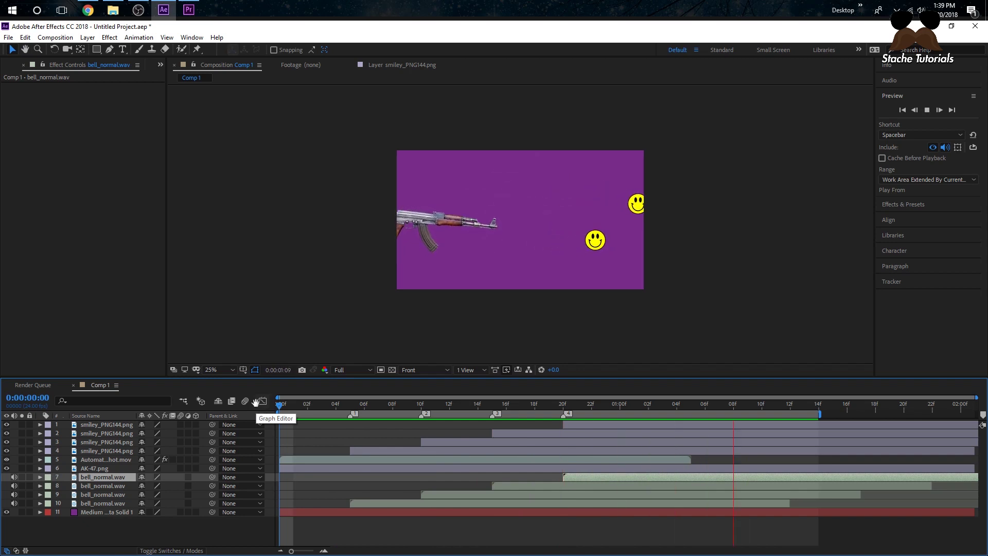
pyautogui.press('space')
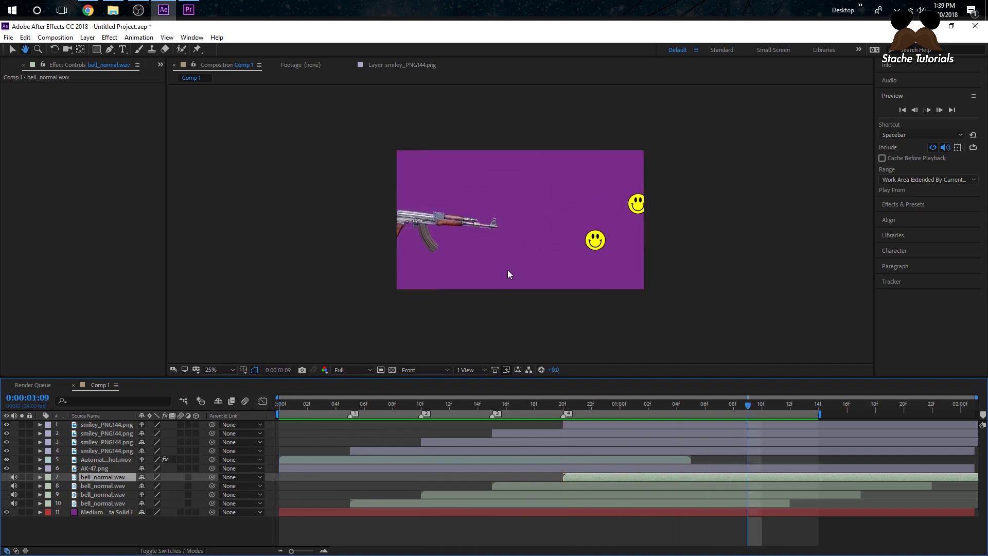
pyautogui.press('space')
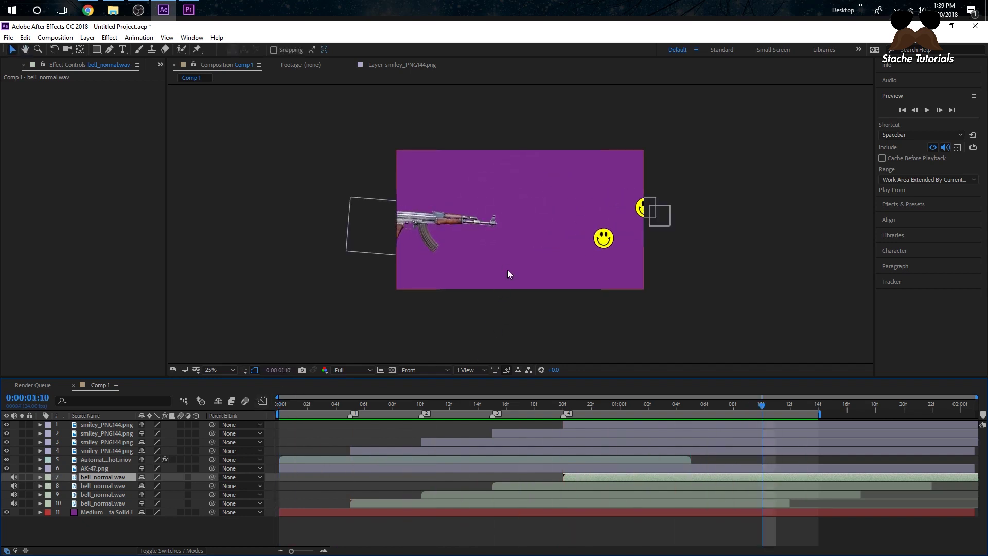